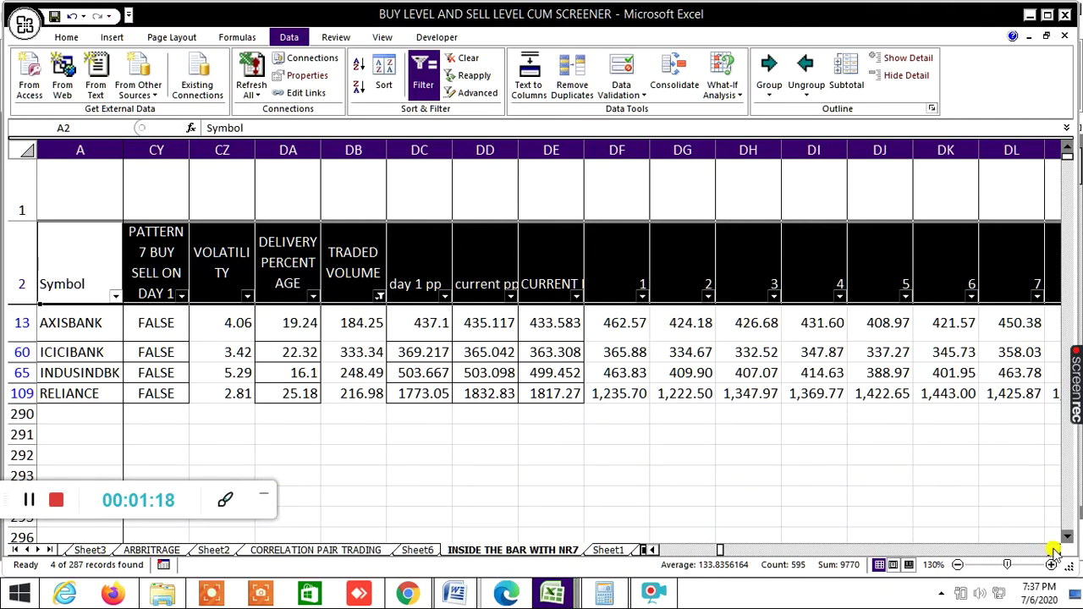
Examine the filtered stocks' columns from TRADED VOLUME through the numbered columns to the seven-day Fibonacci sell levels.
{"action": "left_click", "coordinate": [1053, 551]}
{"action": "left_click", "coordinate": [1053, 550]}
{"action": "left_click", "coordinate": [1054, 550]}
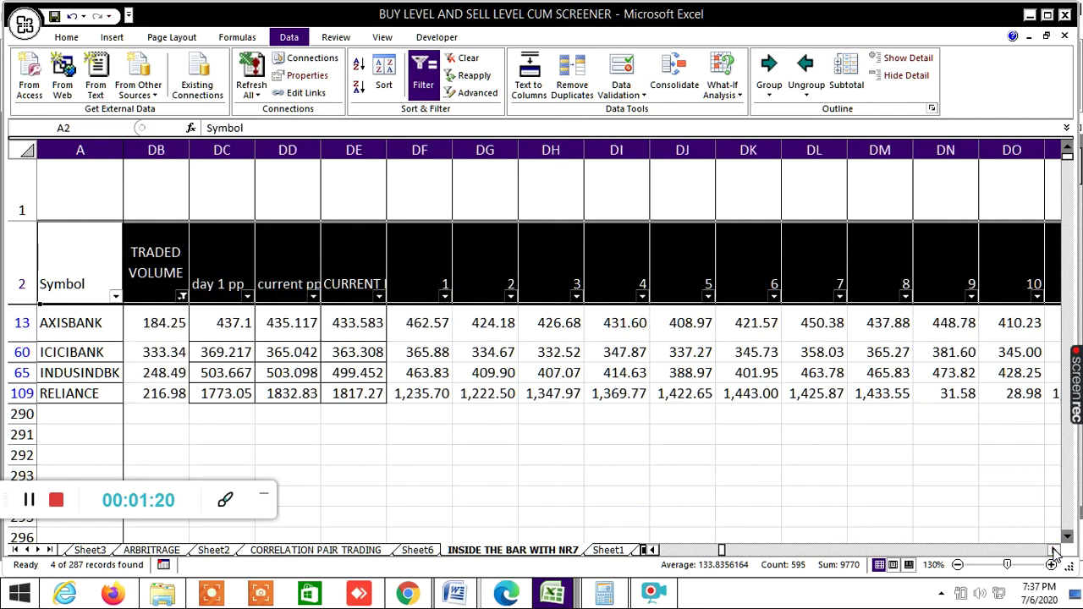
{"action": "left_click", "coordinate": [1053, 550]}
{"action": "left_click", "coordinate": [1053, 551]}
{"action": "left_click", "coordinate": [1053, 550]}
{"action": "left_click_drag", "start_coordinate": [1053, 550], "coordinate": [1053, 551]}
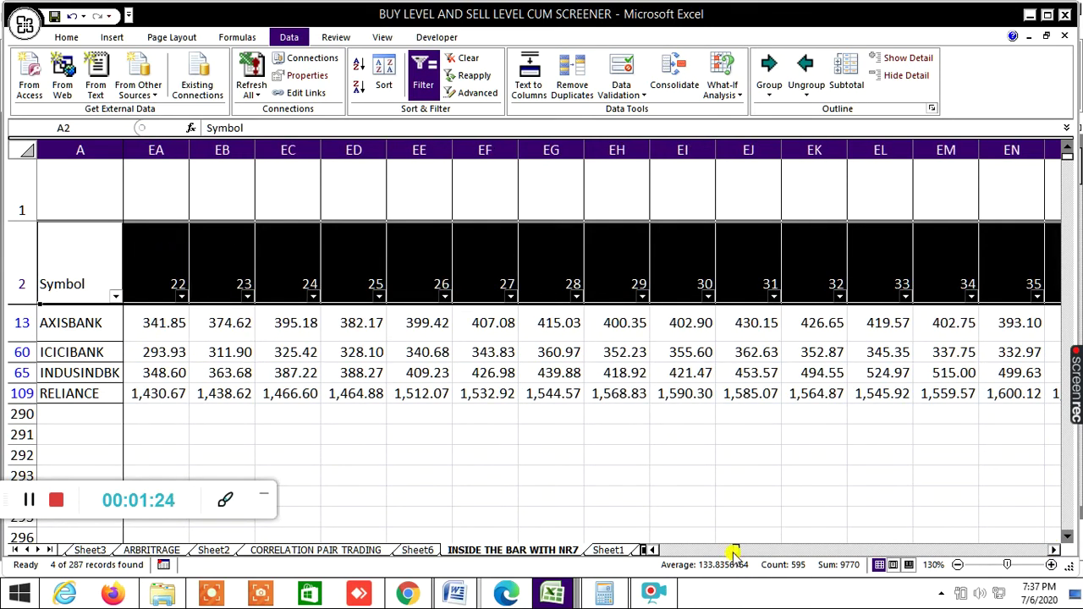
{"action": "left_click_drag", "start_coordinate": [734, 552], "coordinate": [771, 565]}
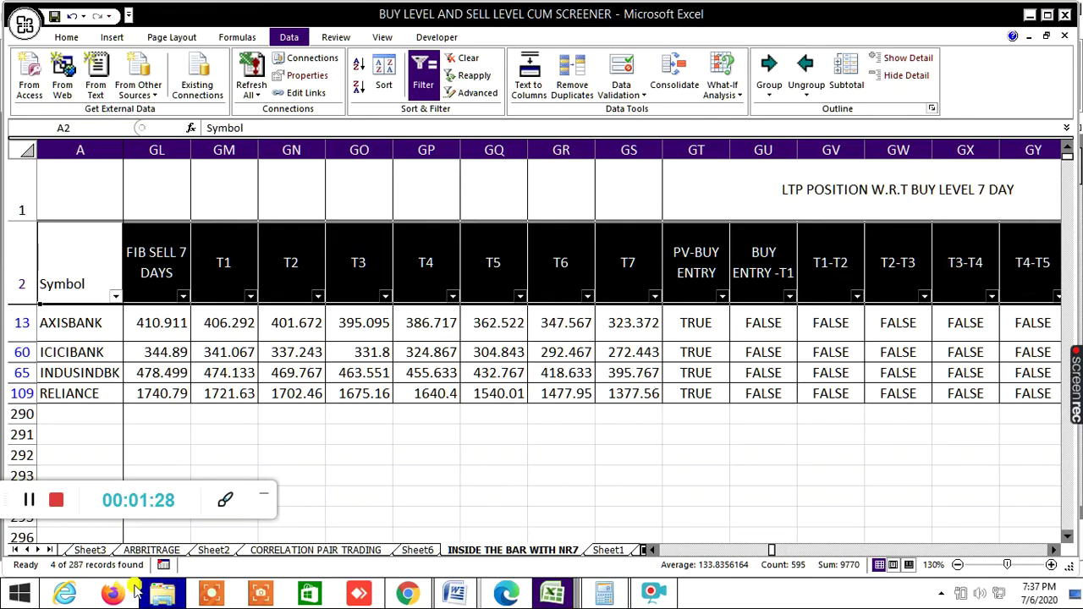
Open the ALLBUY SELL LEVELSCUM SCREENER1 sheet and view its 360 degree price analysis upside first cycle columns.
{"action": "left_click", "coordinate": [25, 551]}
{"action": "left_click", "coordinate": [25, 551]}
{"action": "left_click", "coordinate": [26, 551]}
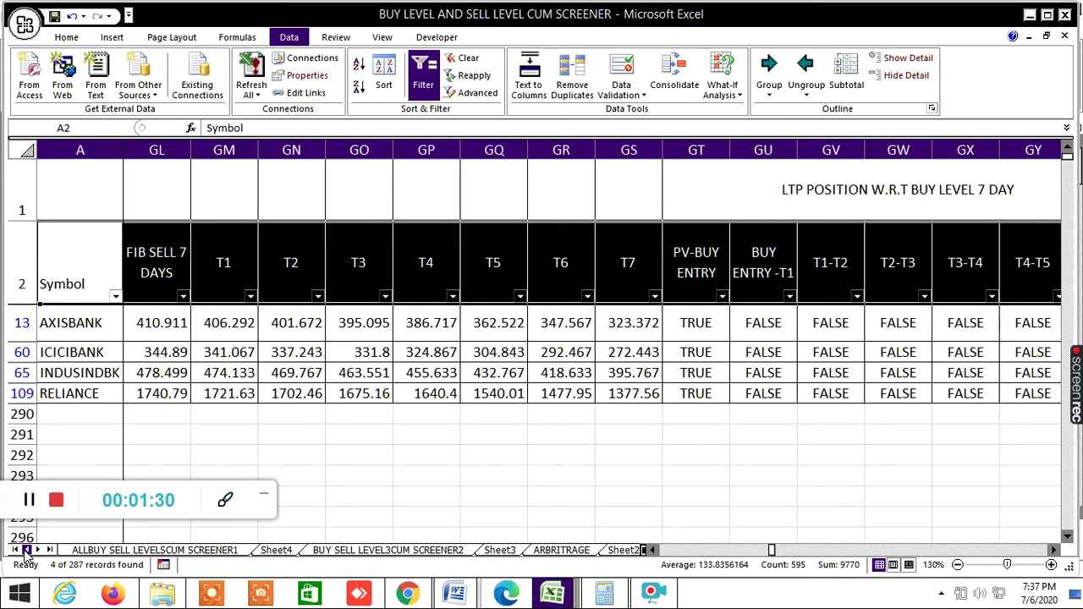
{"action": "left_click", "coordinate": [89, 550]}
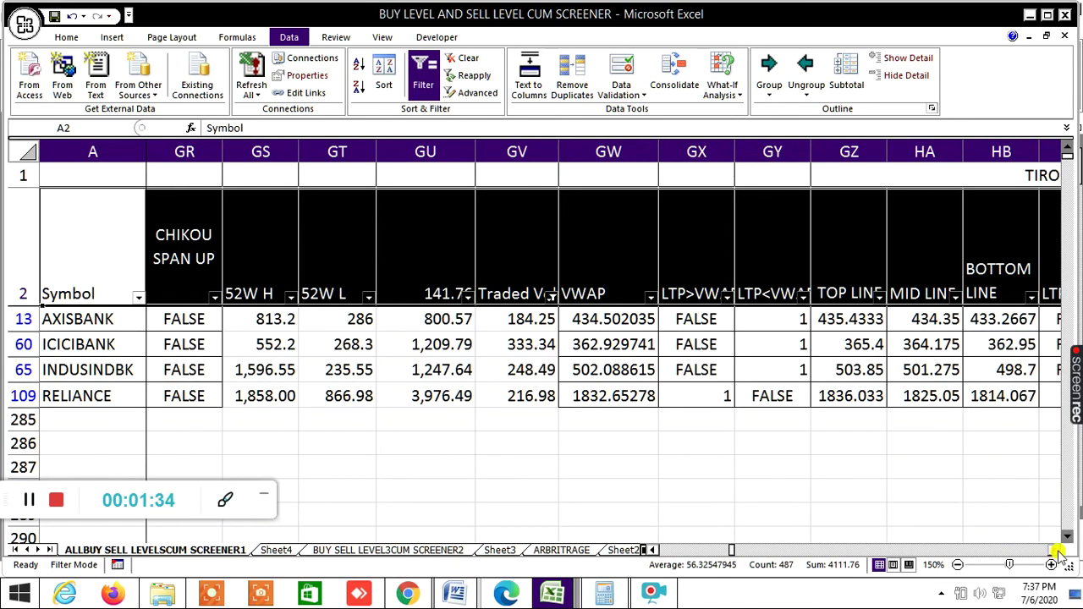
{"action": "left_click_drag", "start_coordinate": [1053, 550], "coordinate": [1054, 553]}
{"action": "left_click_drag", "start_coordinate": [652, 551], "coordinate": [654, 551]}
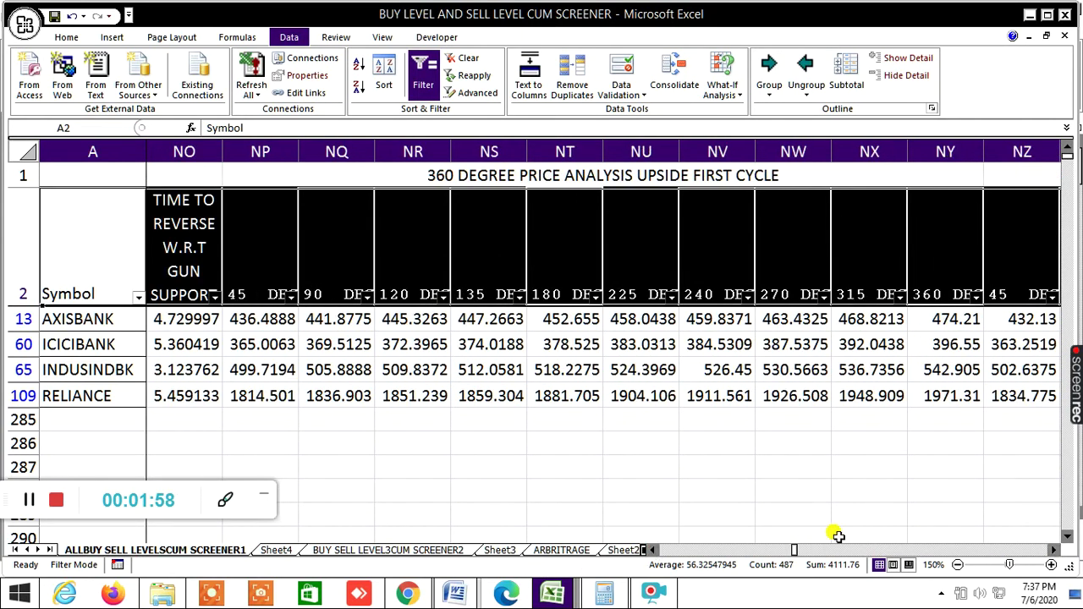
{"action": "left_click", "coordinate": [1054, 551]}
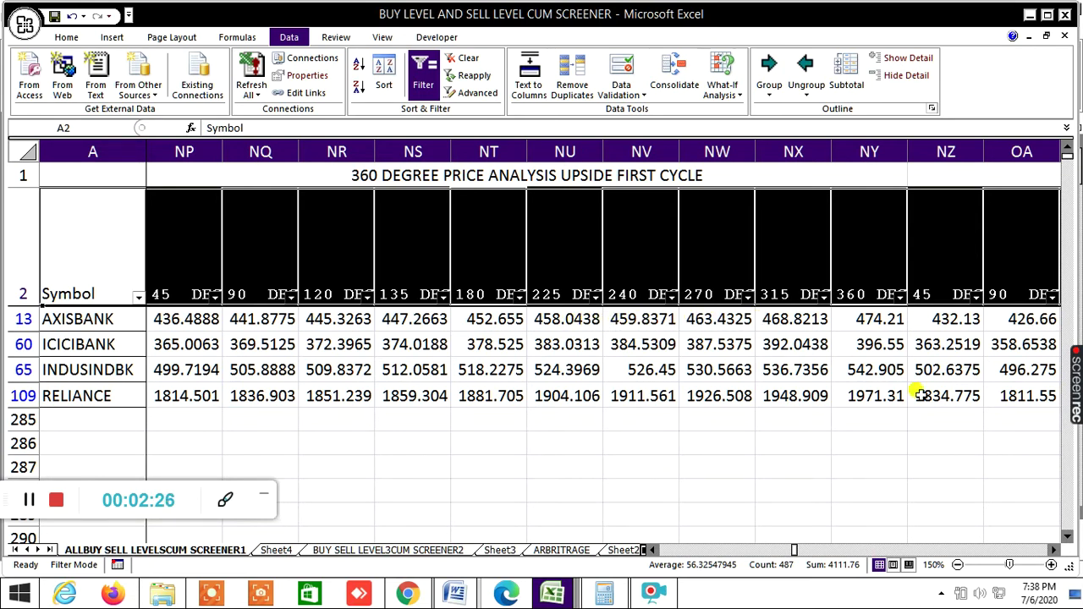
Examine the 360 degree price analysis downside first cycle columns up to the END OF FIRTST CYCLE column.
{"action": "left_click", "coordinate": [1053, 550]}
{"action": "left_click", "coordinate": [1054, 550]}
{"action": "left_click", "coordinate": [1054, 550]}
{"action": "left_click", "coordinate": [1054, 550]}
{"action": "left_click", "coordinate": [1054, 549]}
{"action": "left_click", "coordinate": [1054, 549]}
{"action": "left_click", "coordinate": [1054, 550]}
{"action": "left_click", "coordinate": [1054, 550]}
{"action": "left_click", "coordinate": [1053, 549]}
{"action": "left_click", "coordinate": [1054, 550]}
{"action": "left_click", "coordinate": [1054, 550]}
{"action": "left_click", "coordinate": [1054, 550]}
{"action": "left_click", "coordinate": [1054, 549]}
{"action": "left_click", "coordinate": [1054, 550]}
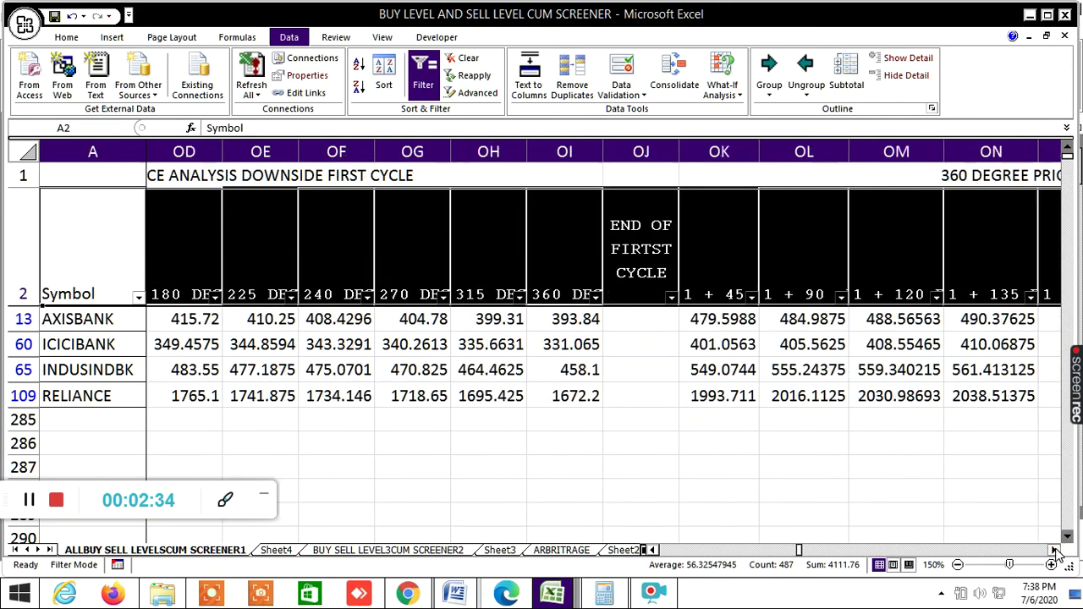
Look through the 360 degree price analysis columns after the first cycle up to the upside third cycle.
{"action": "left_click", "coordinate": [1054, 549]}
{"action": "left_click", "coordinate": [1054, 550]}
{"action": "left_click", "coordinate": [1054, 549]}
{"action": "left_click", "coordinate": [1054, 550]}
{"action": "left_click", "coordinate": [1054, 550]}
{"action": "left_click", "coordinate": [1054, 550]}
{"action": "left_click", "coordinate": [1054, 549]}
{"action": "left_click", "coordinate": [1054, 550]}
{"action": "left_click", "coordinate": [1054, 549]}
{"action": "left_click", "coordinate": [1054, 550]}
{"action": "left_click", "coordinate": [1054, 550]}
{"action": "left_click", "coordinate": [1054, 550]}
{"action": "left_click", "coordinate": [1054, 549]}
{"action": "left_click", "coordinate": [1054, 550]}
{"action": "left_click", "coordinate": [1054, 550]}
{"action": "left_click", "coordinate": [1054, 550]}
{"action": "left_click", "coordinate": [1054, 550]}
{"action": "left_click", "coordinate": [1054, 550]}
{"action": "left_click", "coordinate": [1054, 550]}
{"action": "left_click", "coordinate": [1054, 550]}
{"action": "left_click", "coordinate": [1054, 550]}
{"action": "left_click", "coordinate": [1054, 549]}
{"action": "left_click", "coordinate": [1054, 550]}
{"action": "left_click", "coordinate": [1054, 550]}
{"action": "left_click", "coordinate": [1054, 550]}
{"action": "left_click", "coordinate": [1054, 550]}
{"action": "left_click", "coordinate": [1054, 549]}
{"action": "left_click", "coordinate": [1054, 550]}
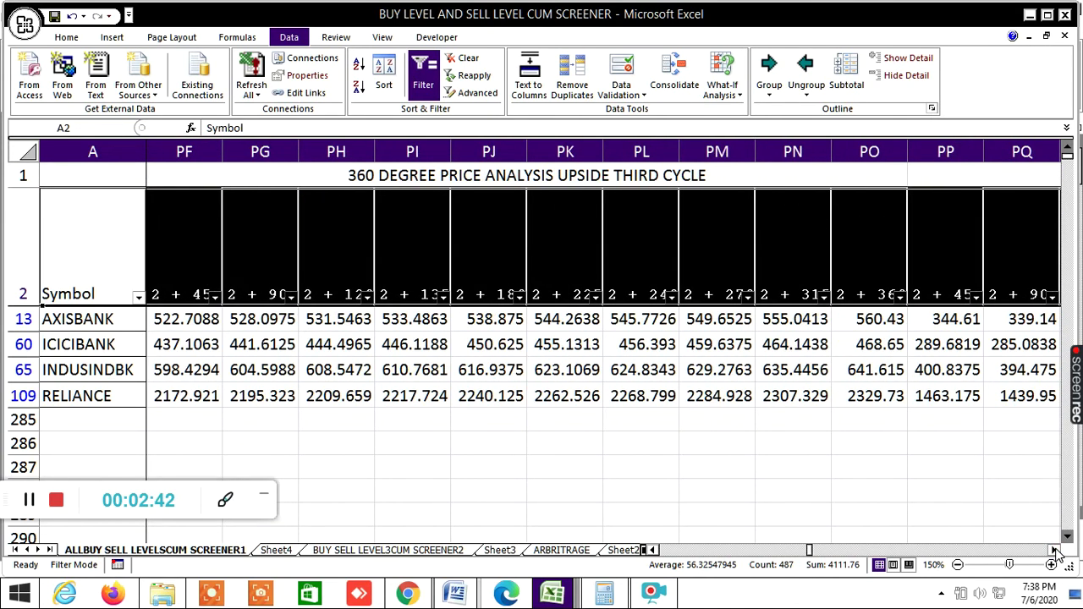
Examine the downside third cycle columns and the start of the next 360 degree analysis section.
{"action": "left_click", "coordinate": [1054, 550]}
{"action": "left_click", "coordinate": [1054, 550]}
{"action": "left_click", "coordinate": [1054, 550]}
{"action": "left_click", "coordinate": [1054, 550]}
{"action": "left_click", "coordinate": [1054, 550]}
{"action": "left_click", "coordinate": [1054, 550]}
{"action": "left_click", "coordinate": [1054, 550]}
{"action": "left_click", "coordinate": [1054, 550]}
{"action": "left_click", "coordinate": [1054, 550]}
{"action": "left_click", "coordinate": [1054, 550]}
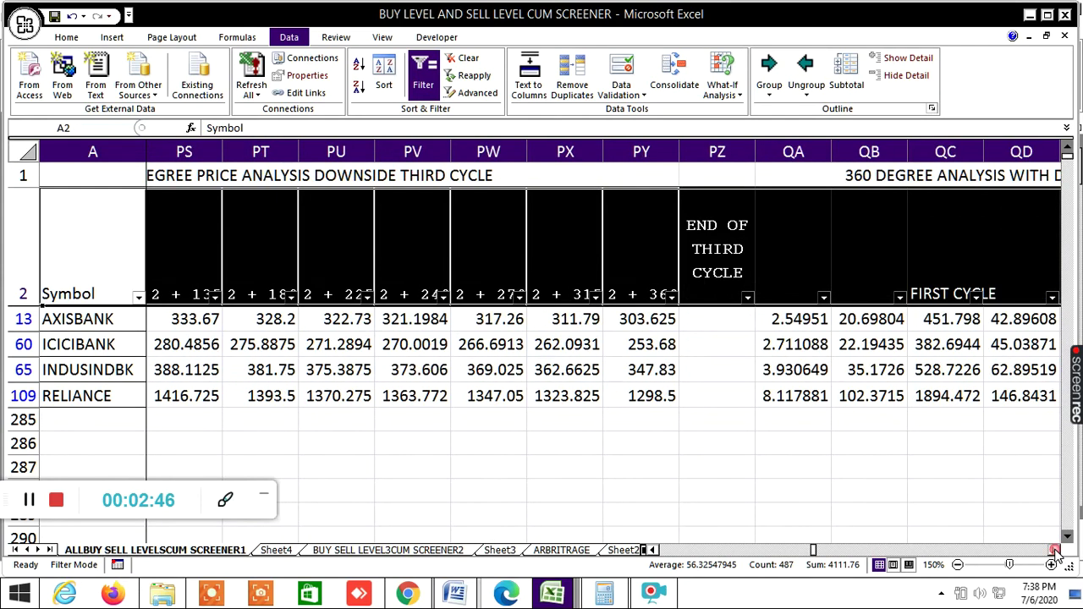
Return to the INSIDE THE BAR WITH NR7 sheet and find the SEE NEXT SECTION divider before the FIB BUY ENTRY column.
{"action": "left_click", "coordinate": [624, 550]}
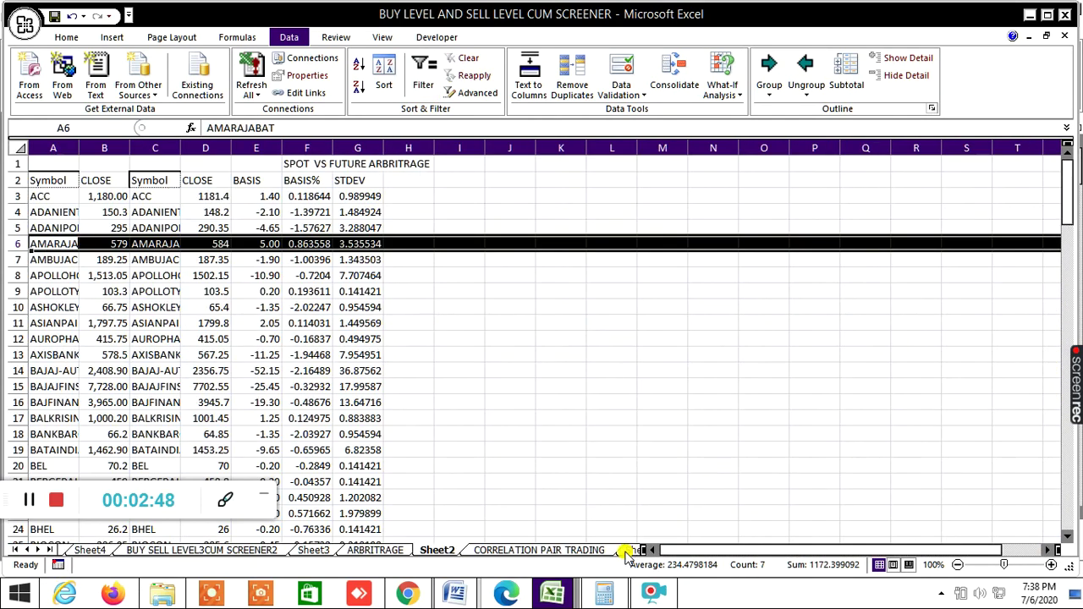
{"action": "left_click", "coordinate": [626, 551]}
{"action": "left_click", "coordinate": [631, 550]}
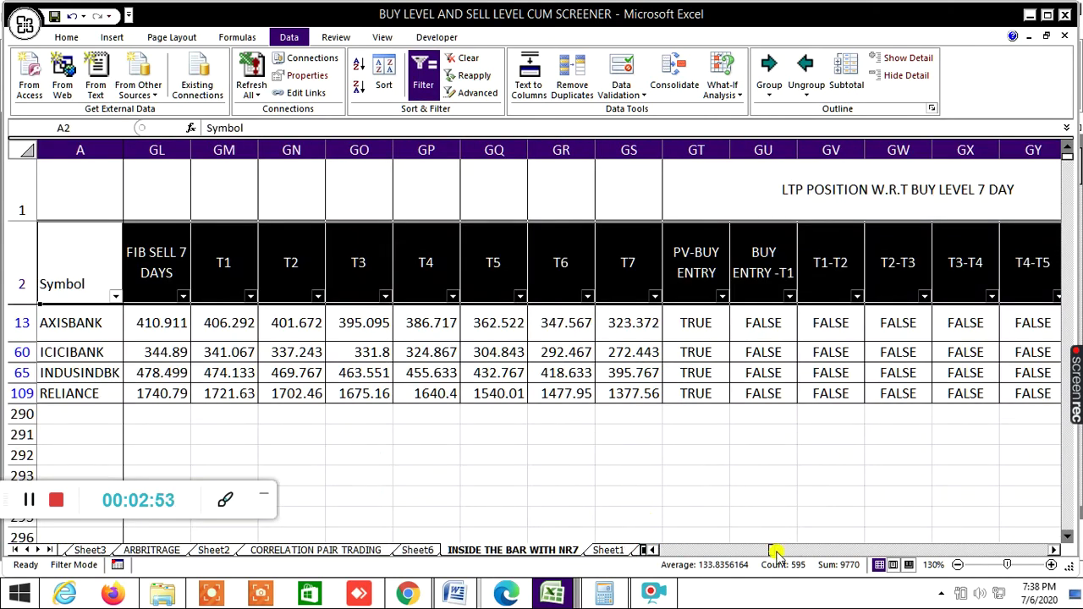
{"action": "left_click_drag", "start_coordinate": [773, 552], "coordinate": [787, 551]}
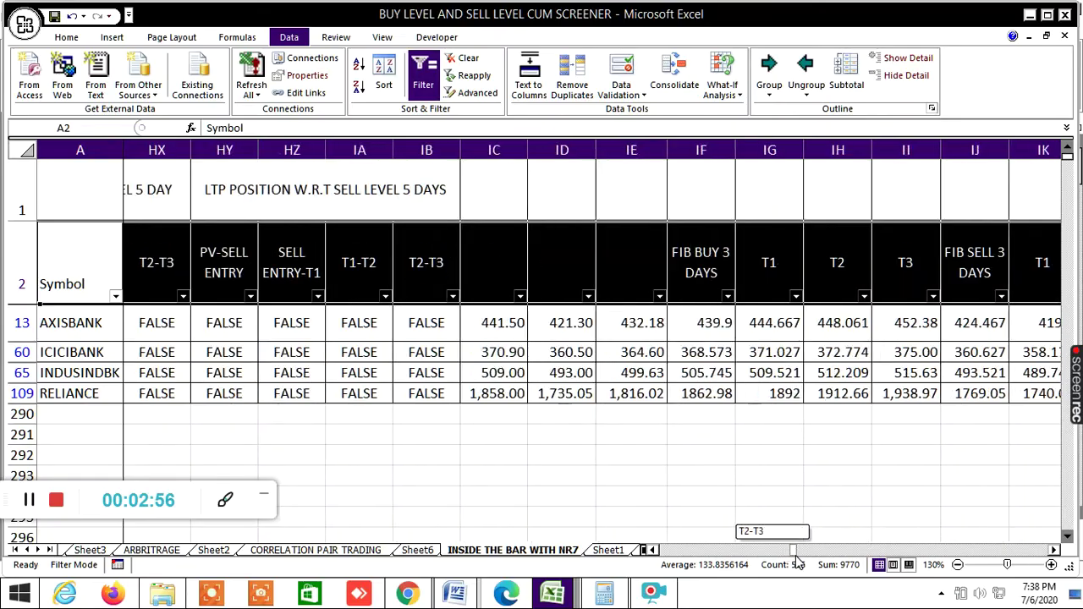
{"action": "left_click_drag", "start_coordinate": [795, 560], "coordinate": [895, 567]}
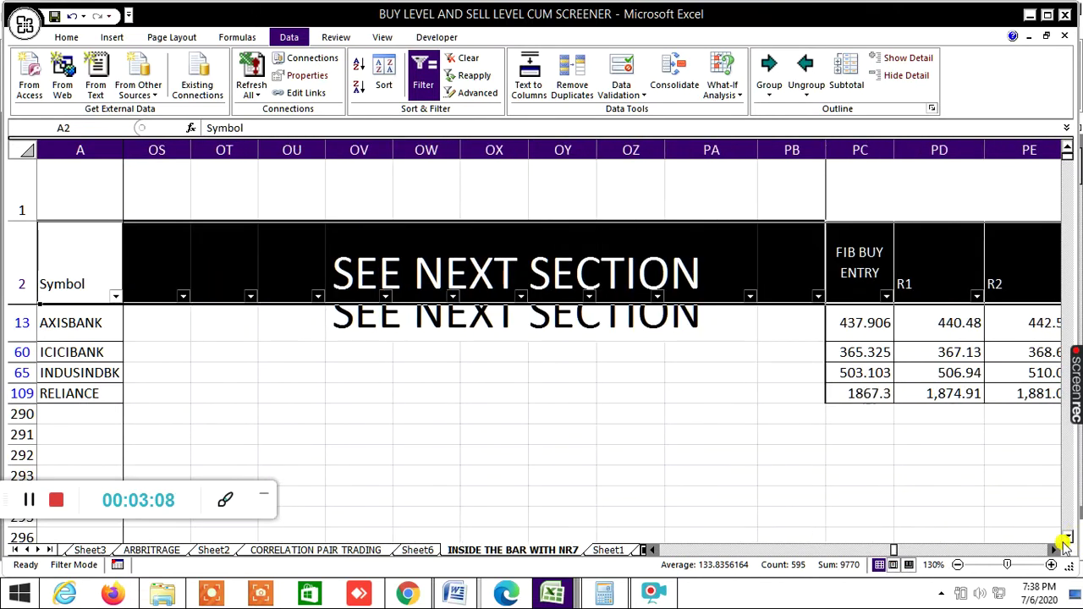
Examine the Fibonacci levels based on daily volatility, from FIB BUY ENTRY and R1–R9 to FIB SELL ENTRY and S1–S9.
{"action": "left_click", "coordinate": [1054, 550]}
{"action": "left_click", "coordinate": [1053, 550]}
{"action": "left_click", "coordinate": [1054, 549]}
{"action": "left_click", "coordinate": [1054, 550]}
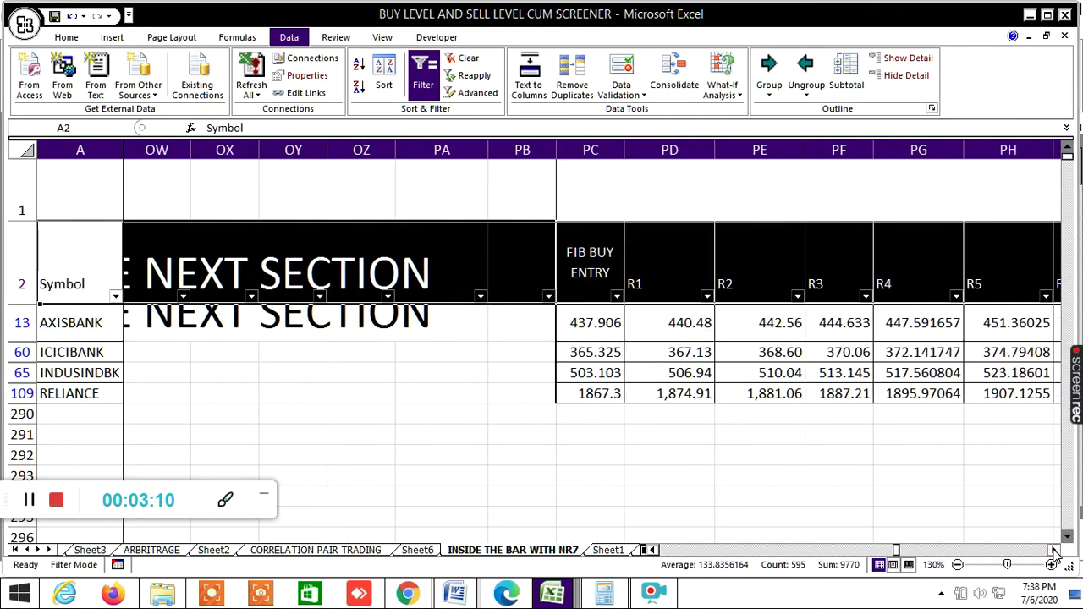
{"action": "left_click", "coordinate": [1054, 550]}
{"action": "left_click", "coordinate": [1054, 550]}
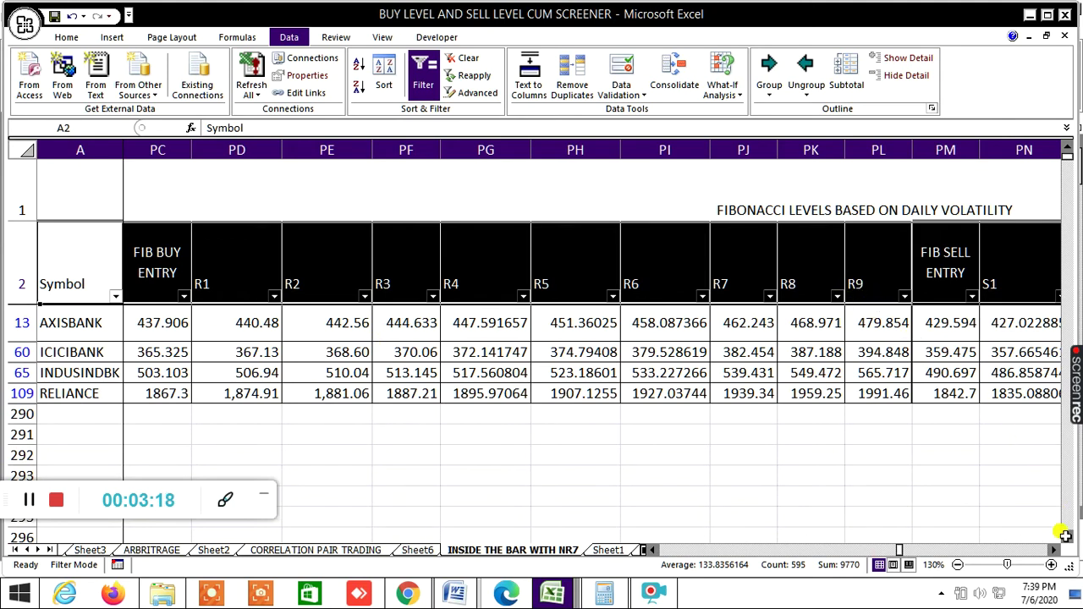
{"action": "left_click", "coordinate": [1054, 550]}
{"action": "left_click", "coordinate": [1054, 550]}
{"action": "left_click", "coordinate": [1054, 550]}
{"action": "left_click", "coordinate": [1054, 550]}
{"action": "left_click", "coordinate": [1054, 550]}
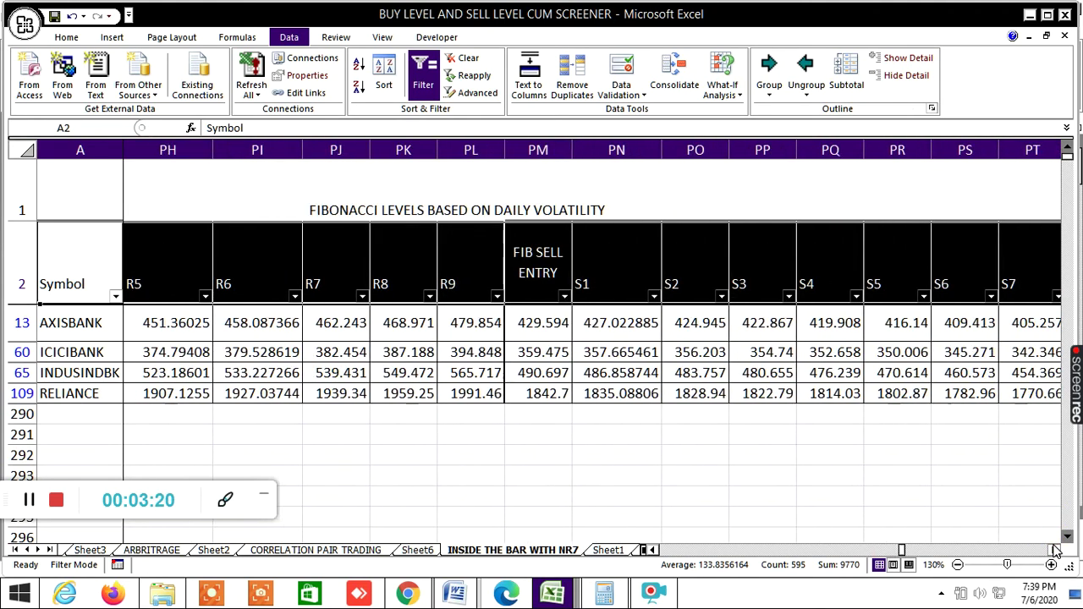
{"action": "left_click", "coordinate": [1054, 550]}
{"action": "left_click", "coordinate": [1054, 550]}
{"action": "left_click", "coordinate": [1054, 550]}
{"action": "left_click", "coordinate": [1054, 549]}
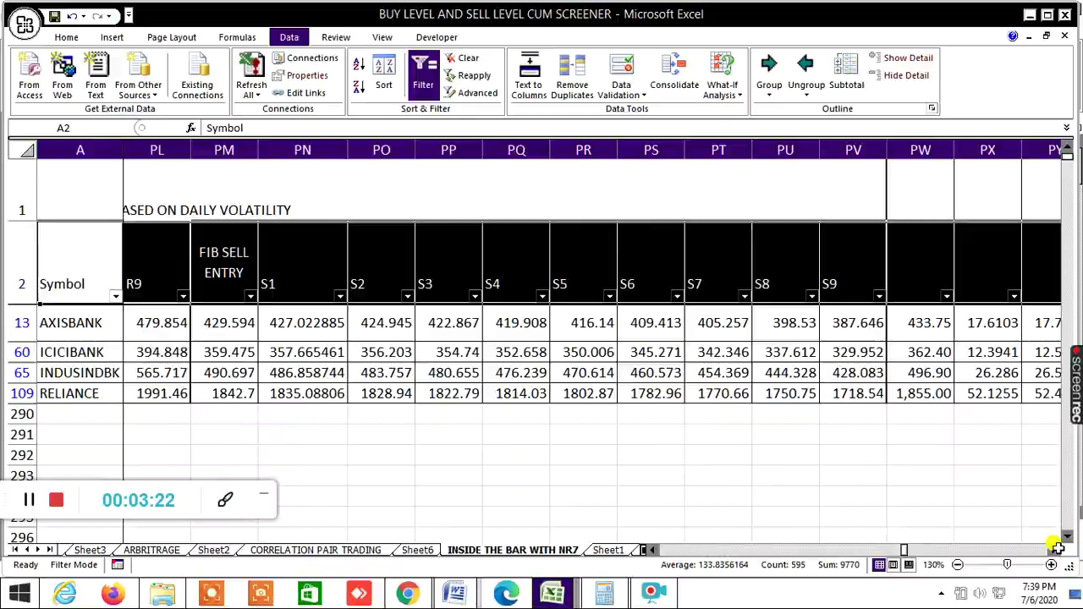
View the degree-based price level columns from 45 to 360 for the four filtered stocks.
{"action": "left_click", "coordinate": [1049, 538]}
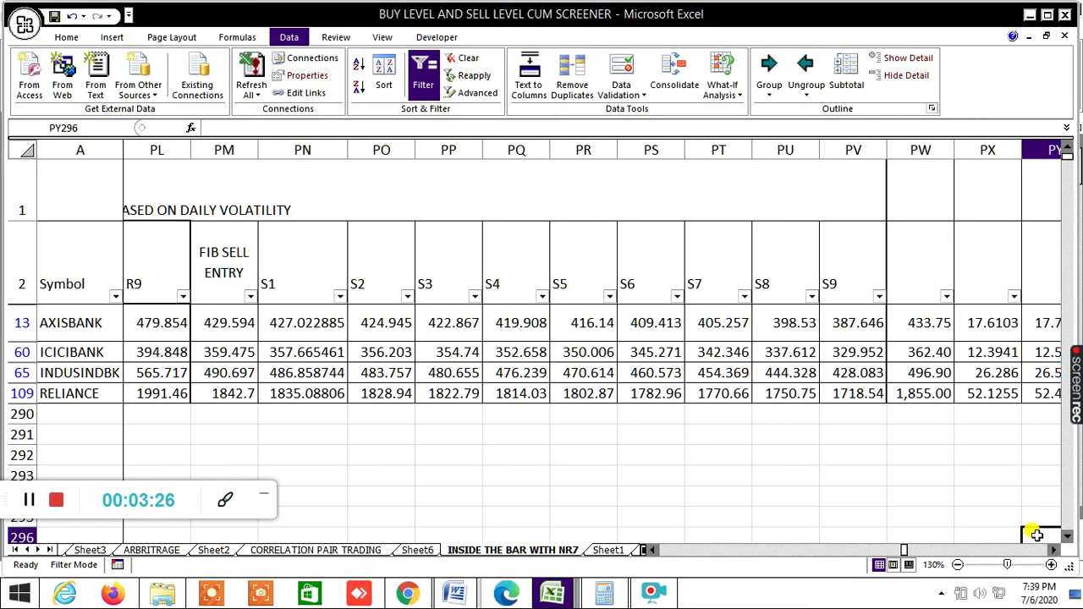
{"action": "left_click", "coordinate": [1053, 550]}
{"action": "left_click", "coordinate": [1054, 550]}
{"action": "left_click", "coordinate": [1054, 549]}
{"action": "left_click_drag", "start_coordinate": [1057, 551], "coordinate": [1054, 551]}
{"action": "left_click", "coordinate": [1053, 542]}
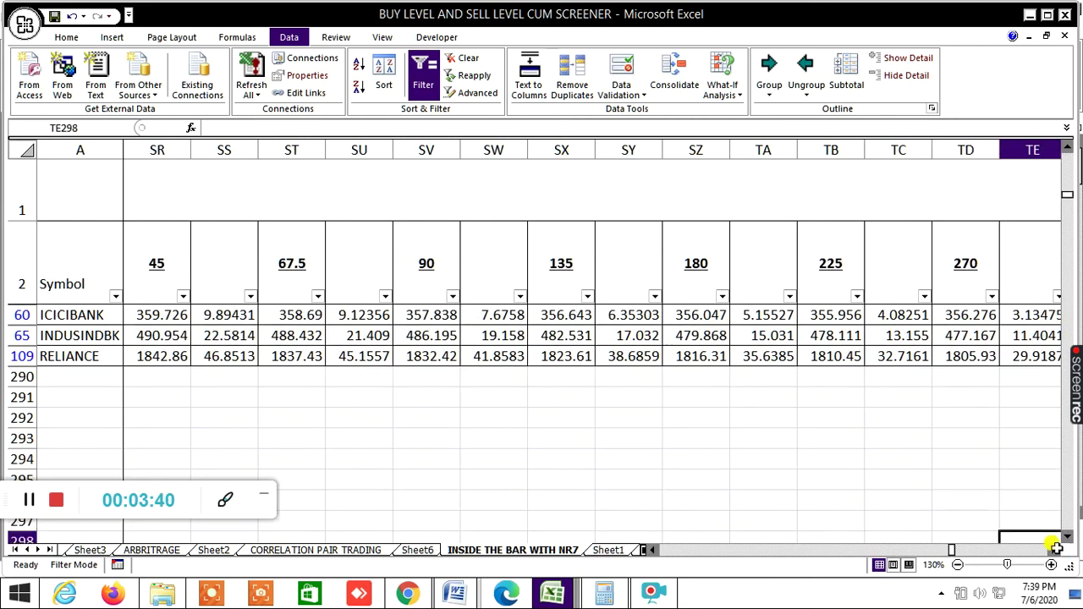
{"action": "scroll", "coordinate": [992, 482], "scroll_direction": "up", "scroll_amount": 1}
{"action": "left_click_drag", "start_coordinate": [1055, 550], "coordinate": [1056, 549]}
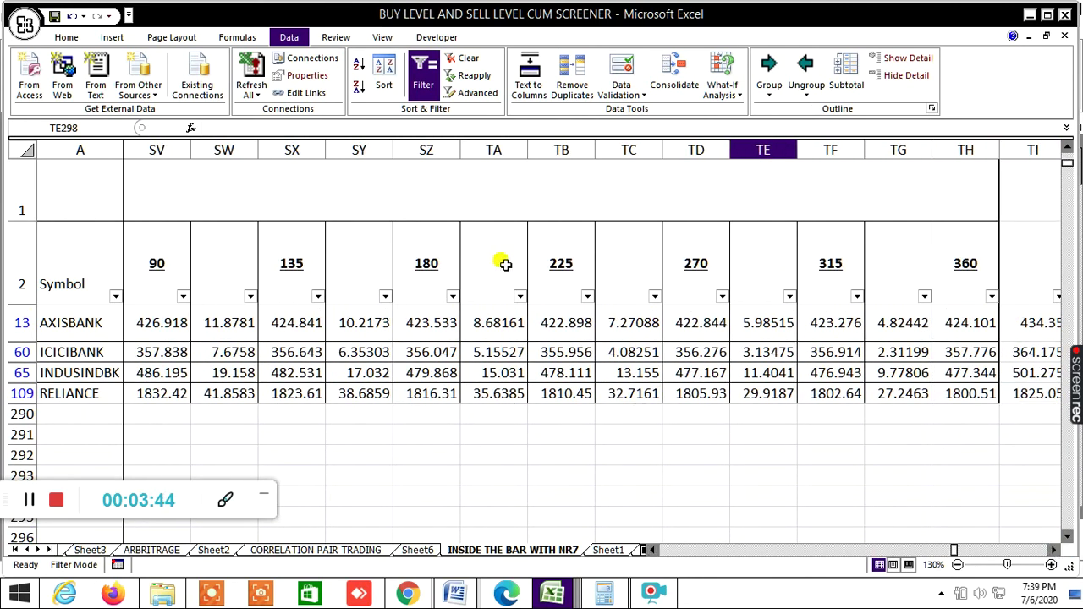
Remove the filter from the table and look down the symbols to the commodity, BANKNIFTY and NIFTY rows.
{"action": "left_click", "coordinate": [423, 78]}
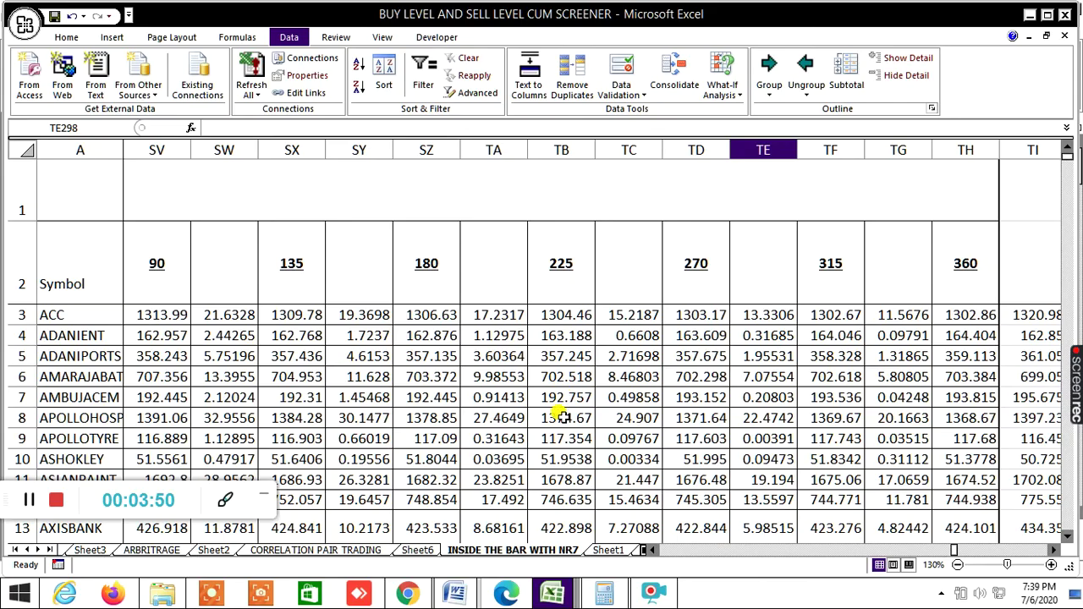
{"action": "scroll", "coordinate": [563, 433], "scroll_direction": "down", "scroll_amount": 20}
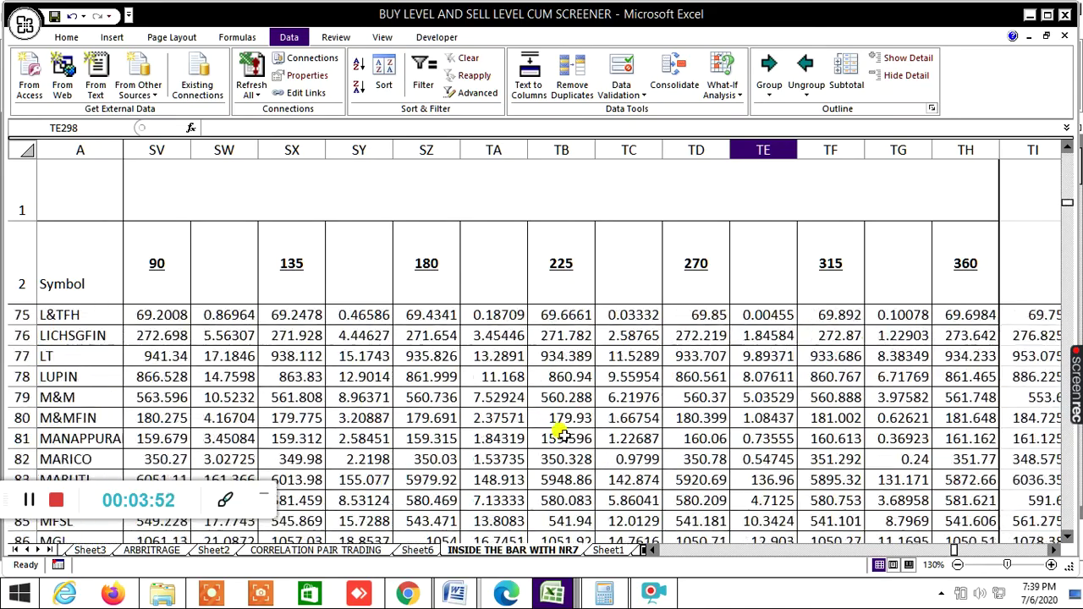
{"action": "scroll", "coordinate": [562, 433], "scroll_direction": "down", "scroll_amount": 11}
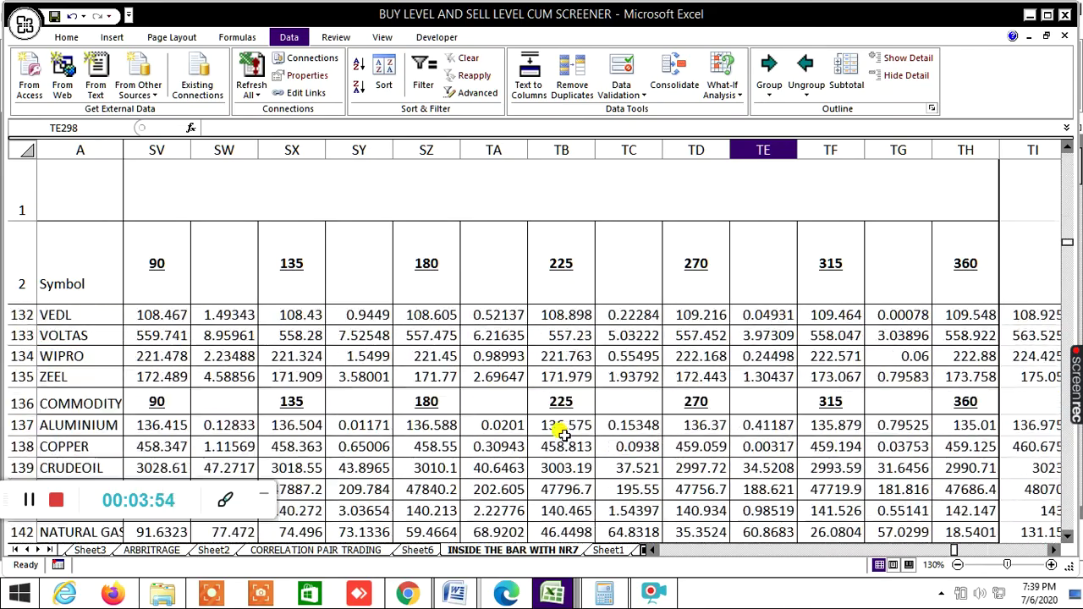
{"action": "scroll", "coordinate": [562, 433], "scroll_direction": "up", "scroll_amount": 1}
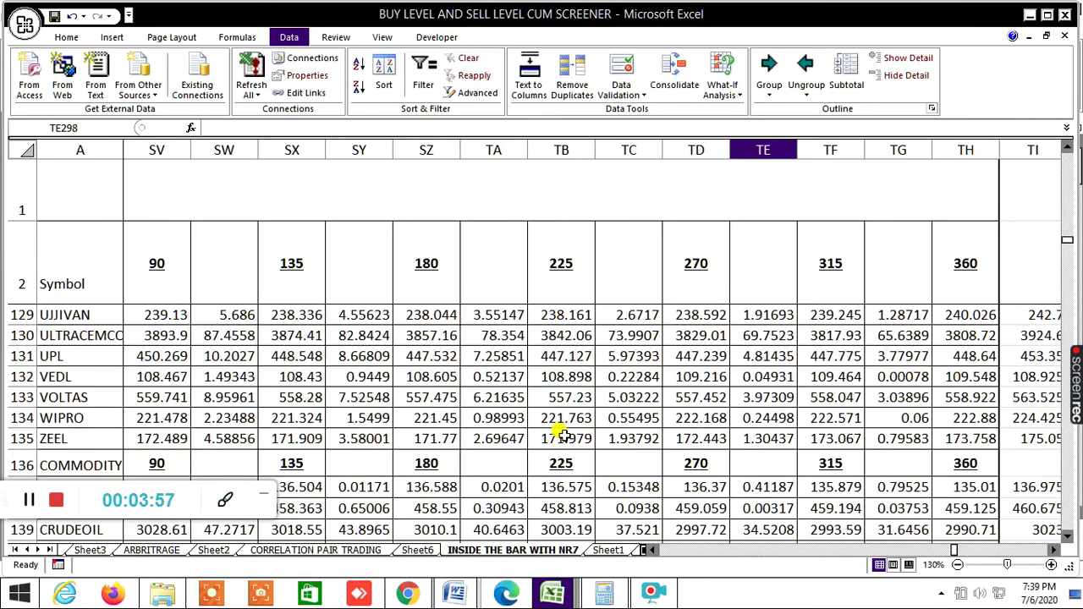
{"action": "scroll", "coordinate": [563, 433], "scroll_direction": "down", "scroll_amount": 3}
{"action": "scroll", "coordinate": [563, 433], "scroll_direction": "down", "scroll_amount": 2}
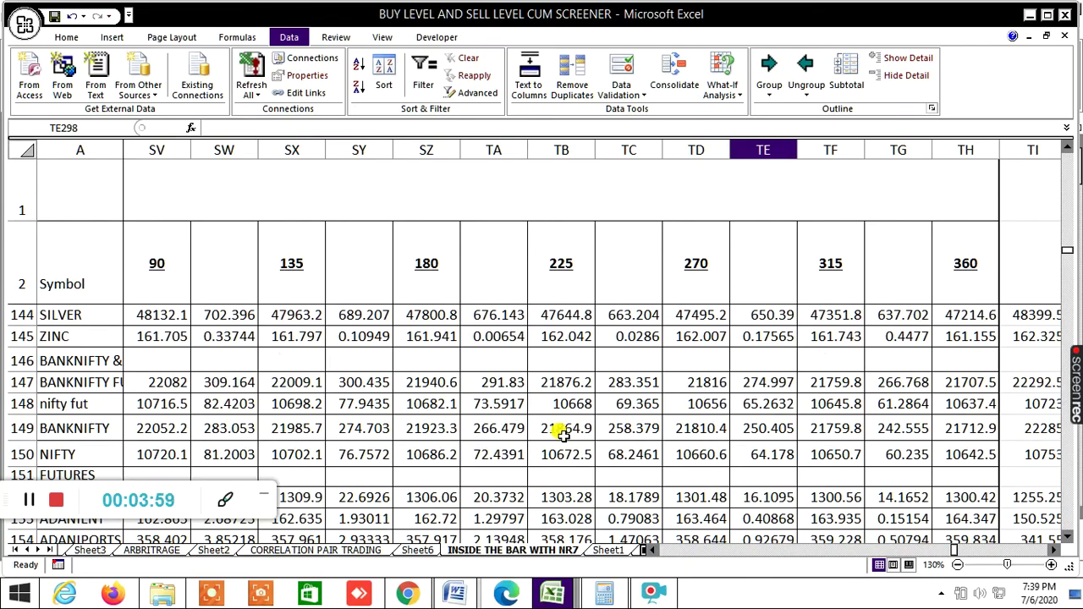
Review the Fibonacci volatility levels and the degree-based levels for the BANKNIFTY and NIFTY rows.
{"action": "left_click", "coordinate": [653, 549]}
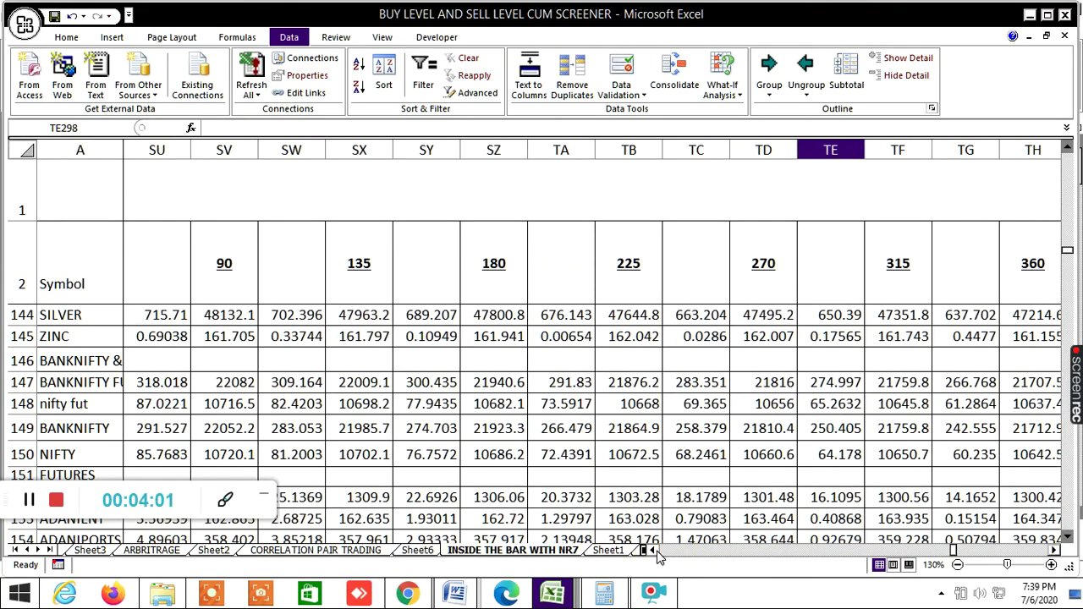
{"action": "left_click_drag", "start_coordinate": [656, 549], "coordinate": [658, 555]}
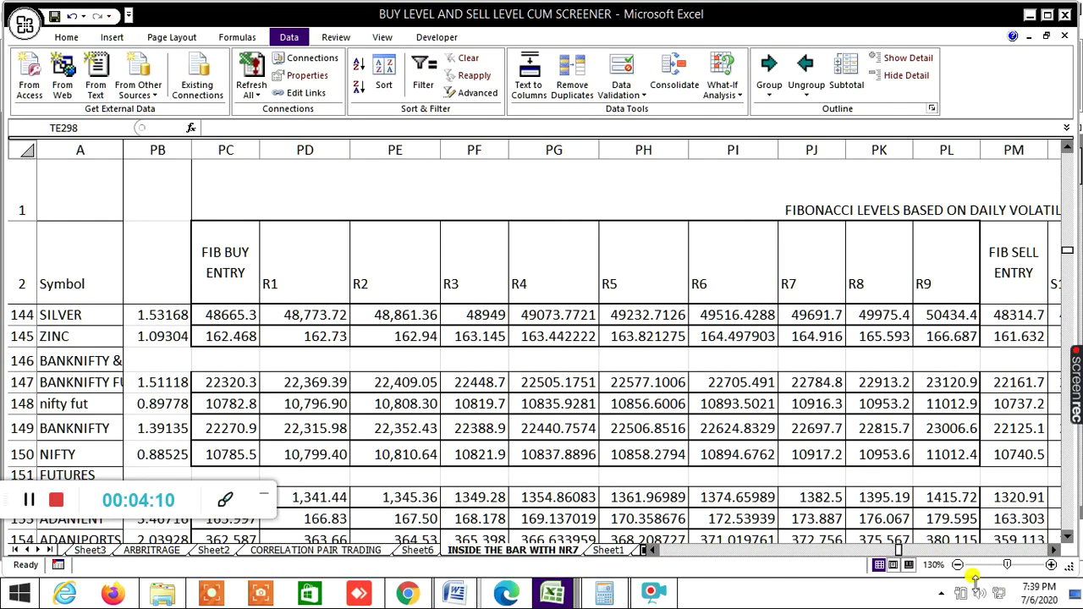
{"action": "left_click", "coordinate": [1054, 551]}
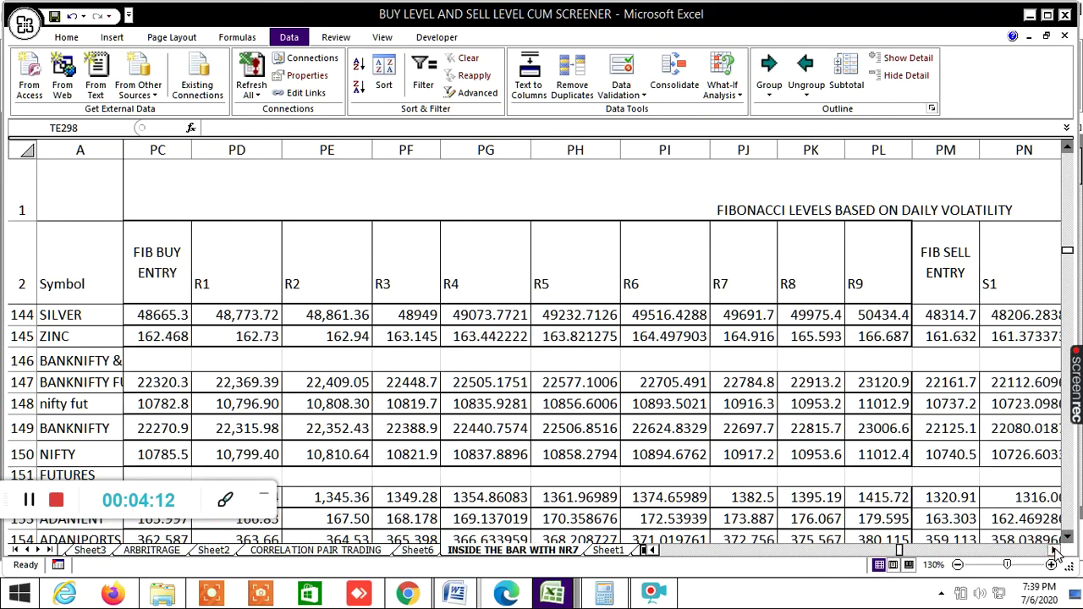
{"action": "left_click_drag", "start_coordinate": [1054, 551], "coordinate": [1054, 551]}
{"action": "left_click", "coordinate": [1054, 551]}
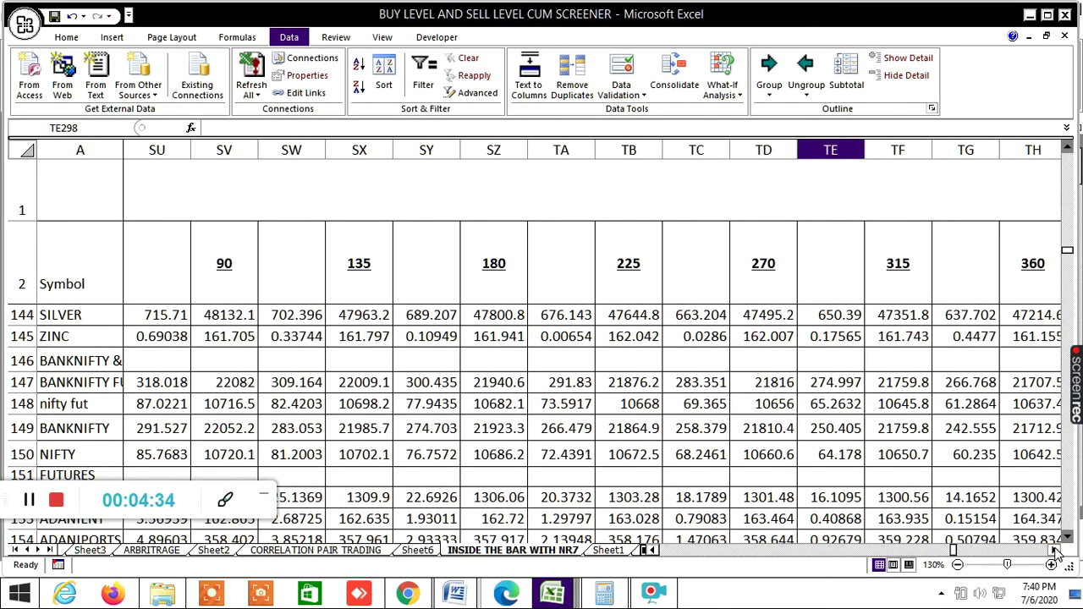
{"action": "left_click_drag", "start_coordinate": [953, 550], "coordinate": [904, 560]}
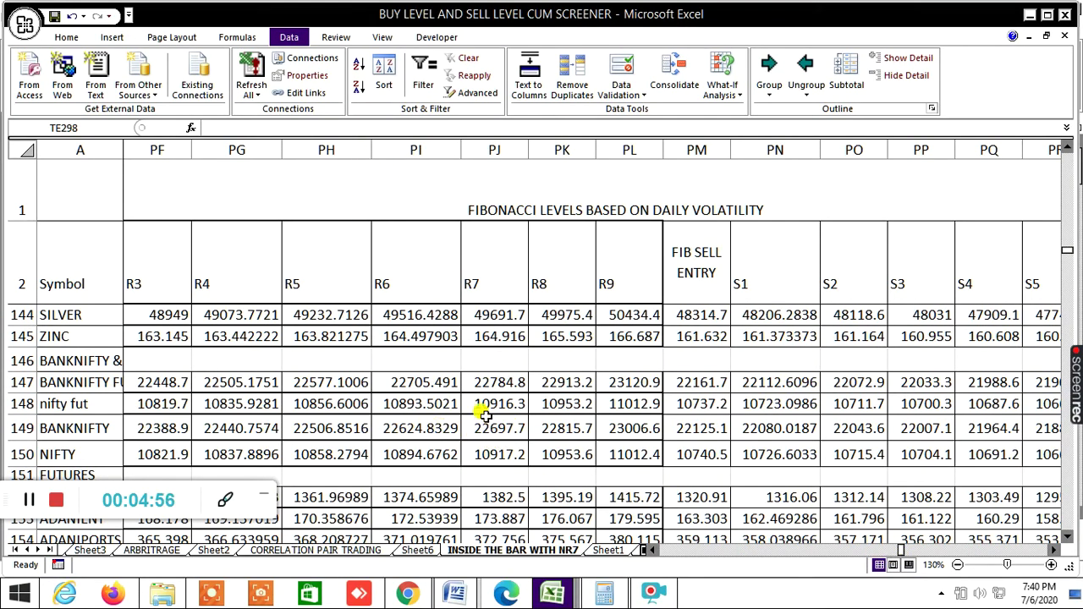
Zoom the sheet to 180% and view the futures rows from the FIB BUY ENTRY column onward.
{"action": "scroll", "coordinate": [480, 411], "scroll_direction": "down", "scroll_amount": 2}
{"action": "scroll", "coordinate": [480, 408], "scroll_direction": "down", "scroll_amount": 3}
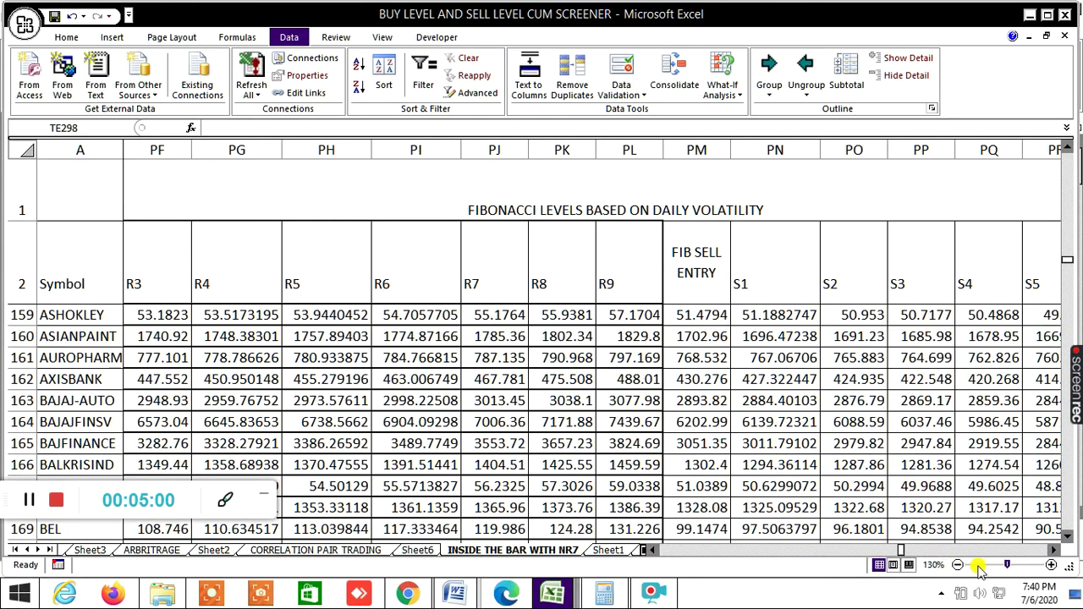
{"action": "left_click", "coordinate": [1049, 567]}
{"action": "left_click", "coordinate": [1049, 567]}
{"action": "left_click", "coordinate": [1049, 567]}
{"action": "left_click", "coordinate": [1049, 567]}
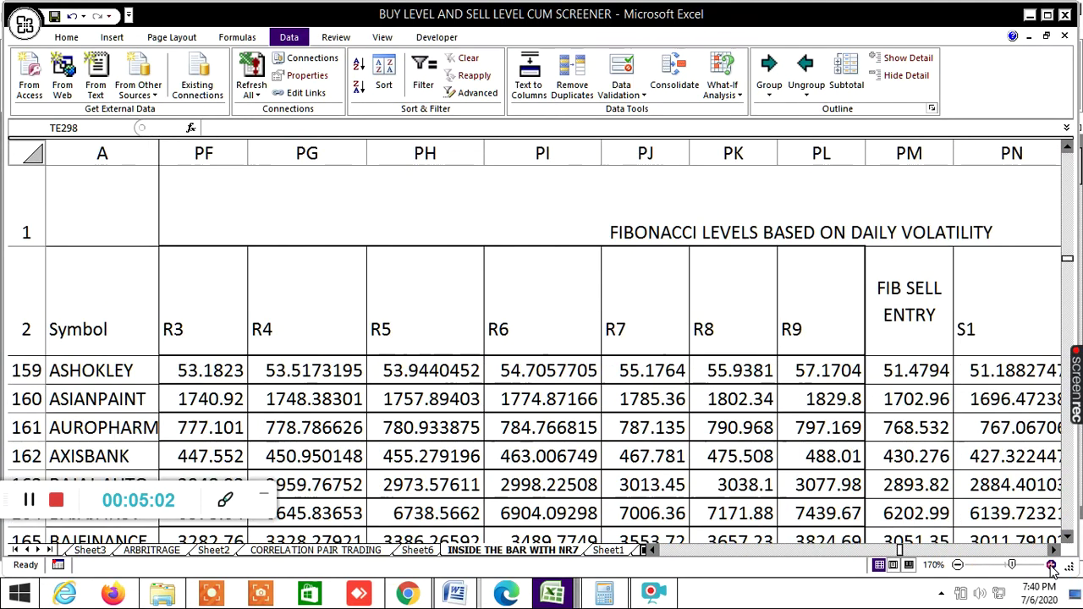
{"action": "left_click", "coordinate": [1049, 567]}
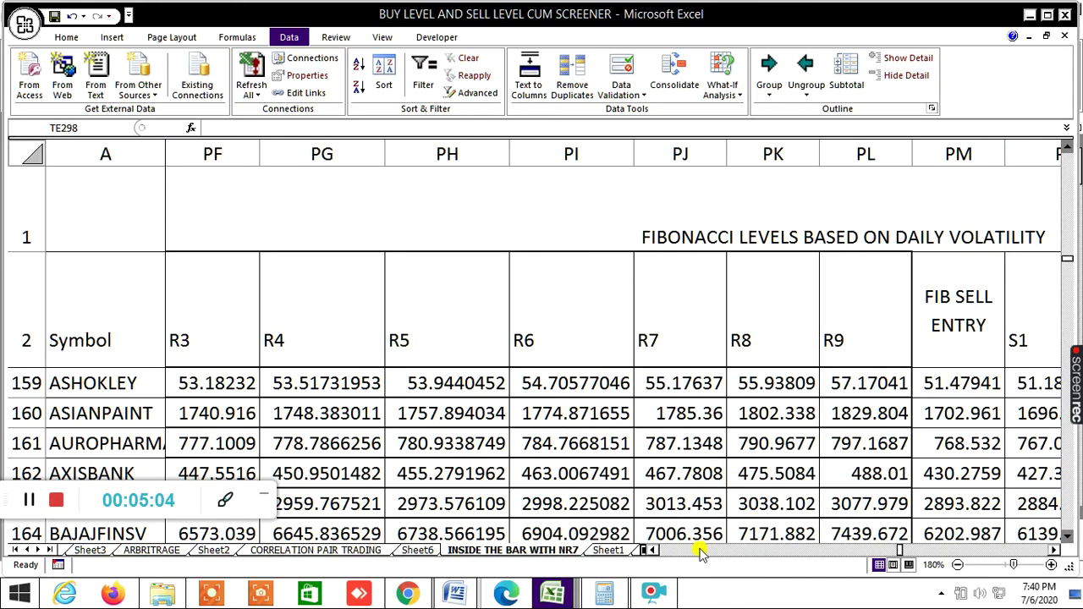
{"action": "left_click", "coordinate": [652, 550]}
{"action": "left_click", "coordinate": [652, 550]}
{"action": "left_click", "coordinate": [653, 550]}
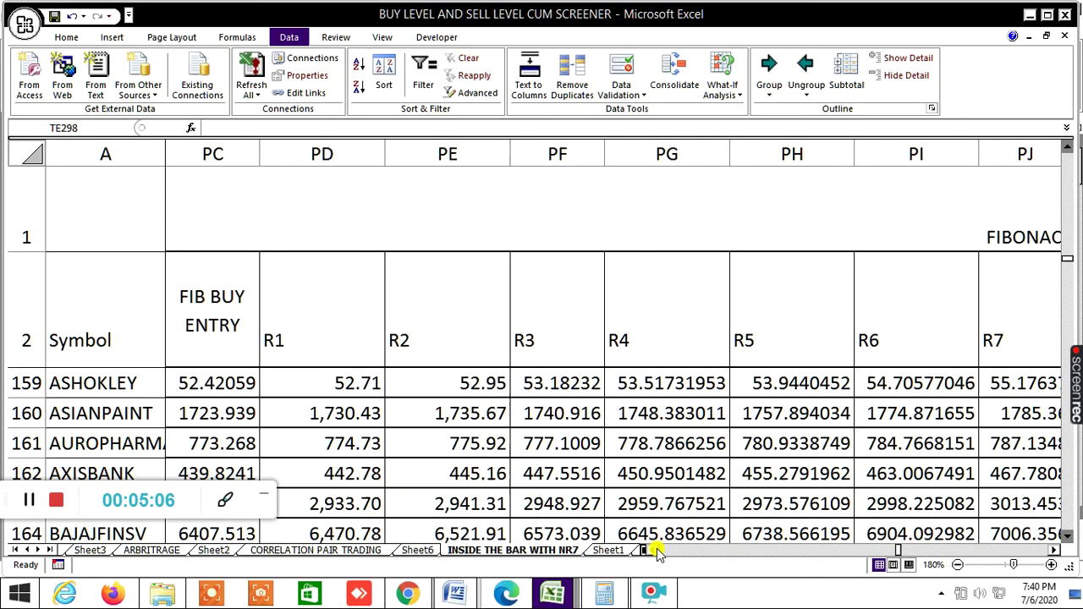
View the Fibonacci R and S level columns up to S9 for the futures rows, and return to the section's start.
{"action": "left_click_drag", "start_coordinate": [9, 510], "coordinate": [46, 251]}
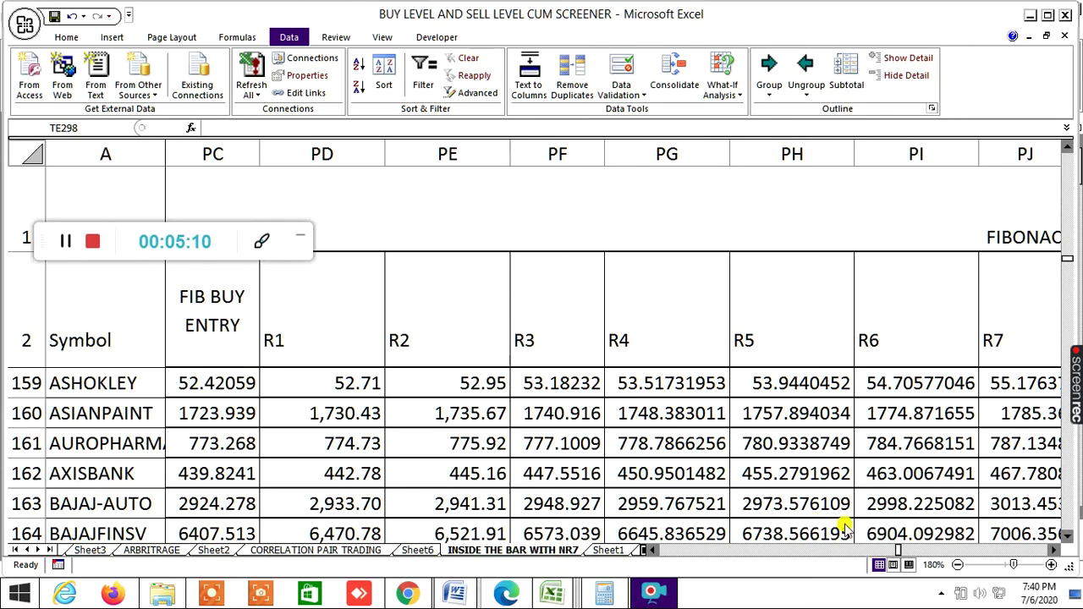
{"action": "left_click", "coordinate": [1053, 550]}
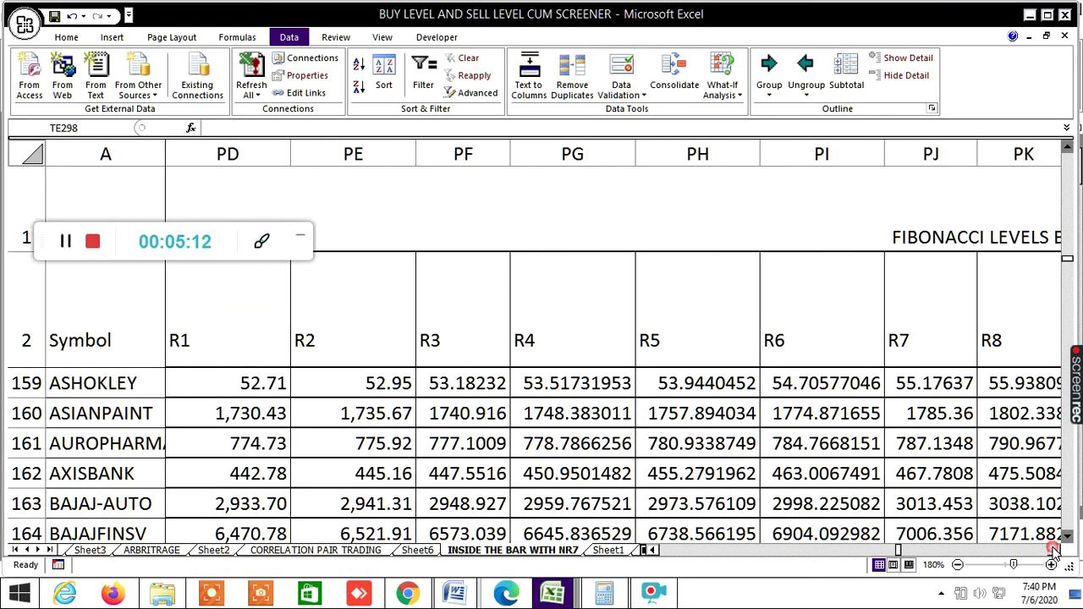
{"action": "left_click_drag", "start_coordinate": [1055, 552], "coordinate": [1056, 551]}
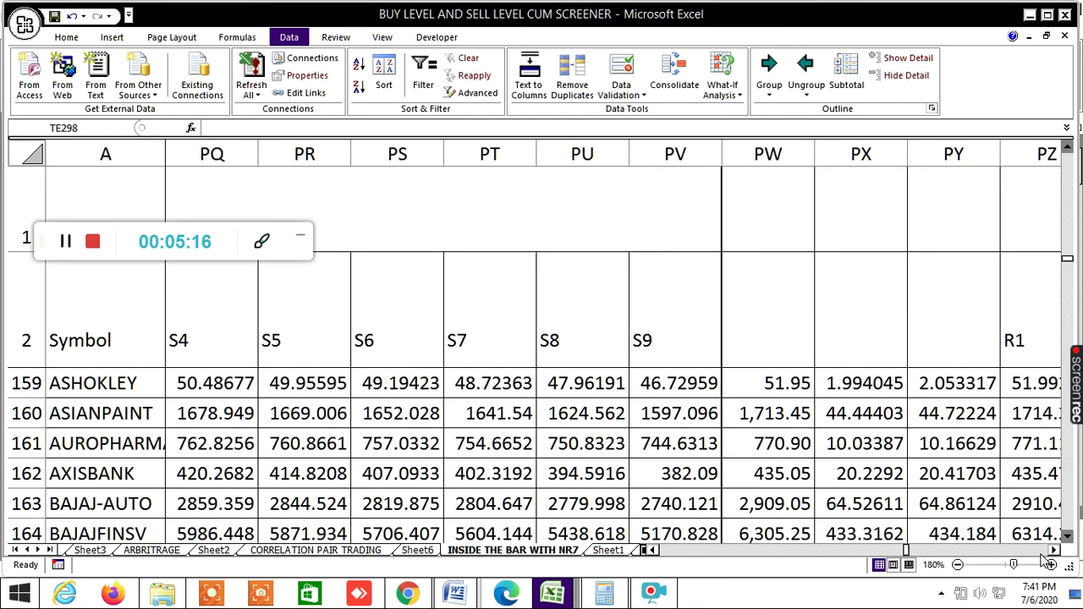
{"action": "left_click_drag", "start_coordinate": [907, 552], "coordinate": [893, 552]}
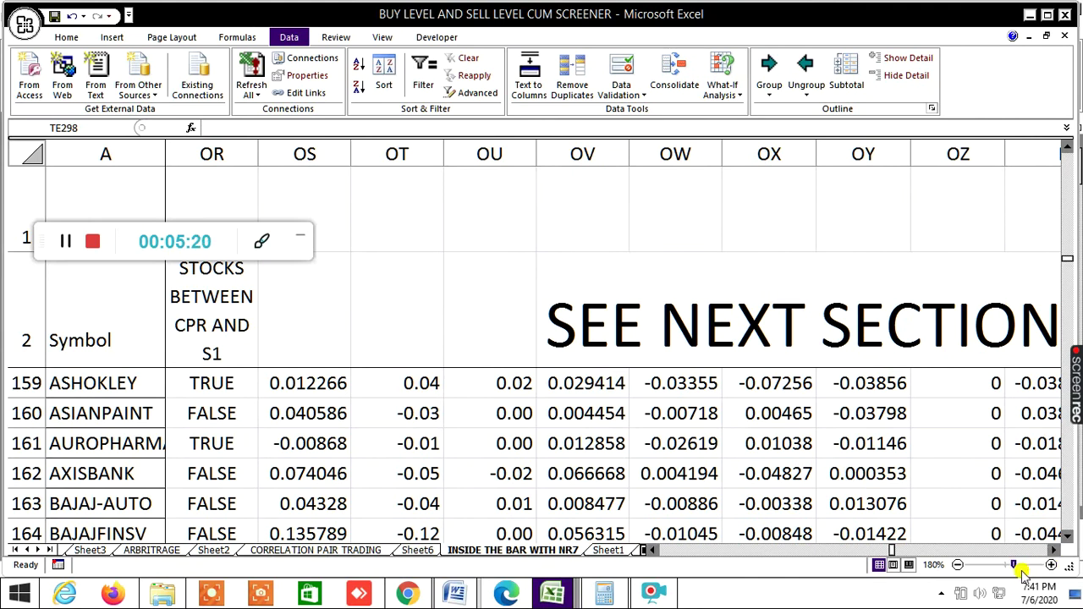
Zoom the sheet to 120% and view the daily volatility calculation for the commodity, BANKNIFTY and NIFTY rows.
{"action": "left_click", "coordinate": [958, 565]}
{"action": "left_click", "coordinate": [958, 565]}
{"action": "left_click", "coordinate": [958, 565]}
{"action": "left_click", "coordinate": [958, 565]}
{"action": "left_click", "coordinate": [957, 565]}
{"action": "left_click", "coordinate": [957, 565]}
{"action": "left_click", "coordinate": [957, 565]}
{"action": "left_click", "coordinate": [957, 565]}
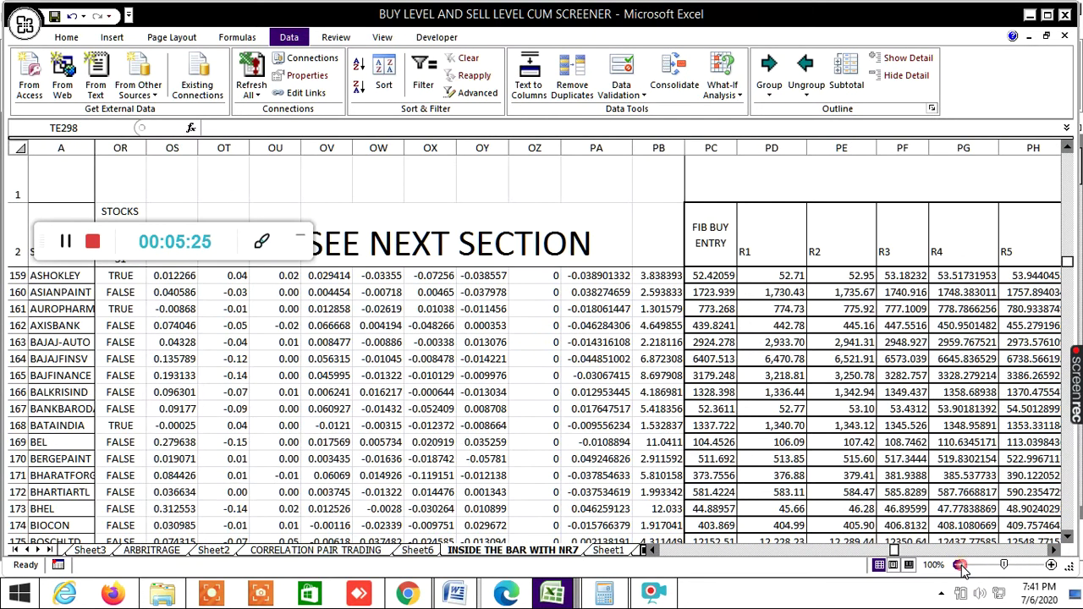
{"action": "left_click", "coordinate": [1053, 564]}
{"action": "left_click", "coordinate": [1053, 565]}
{"action": "scroll", "coordinate": [859, 467], "scroll_direction": "up", "scroll_amount": 4}
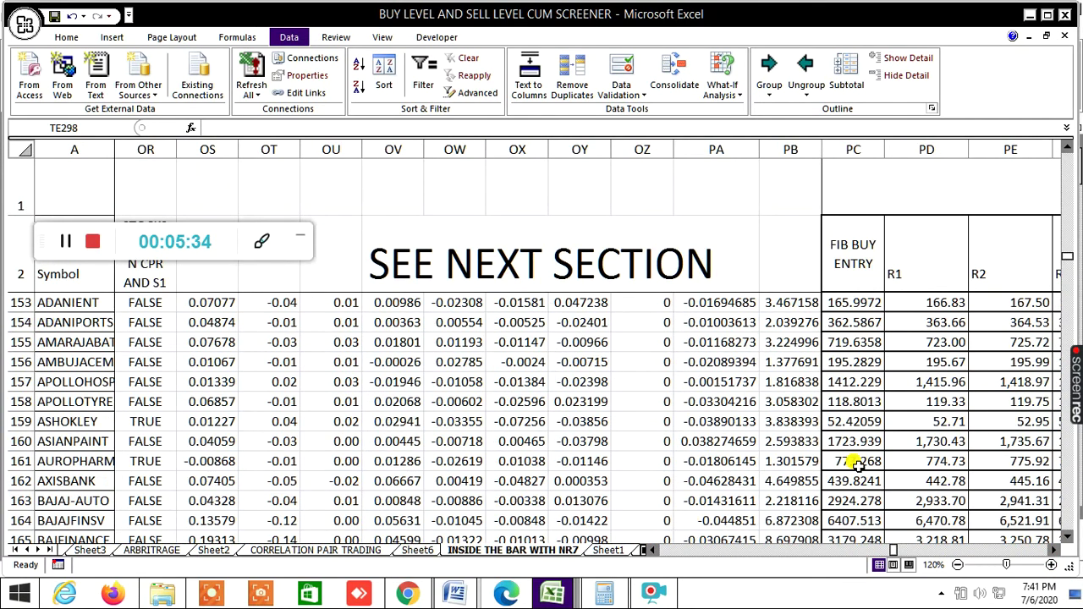
{"action": "scroll", "coordinate": [859, 467], "scroll_direction": "up", "scroll_amount": 2}
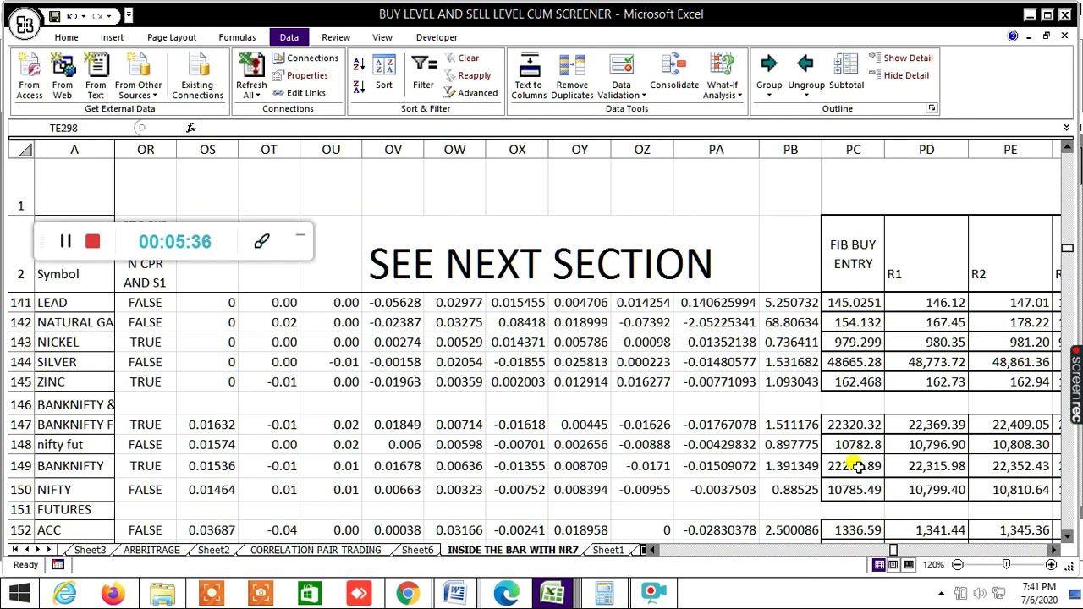
{"action": "scroll", "coordinate": [859, 467], "scroll_direction": "up", "scroll_amount": 3}
{"action": "scroll", "coordinate": [856, 464], "scroll_direction": "up", "scroll_amount": 1}
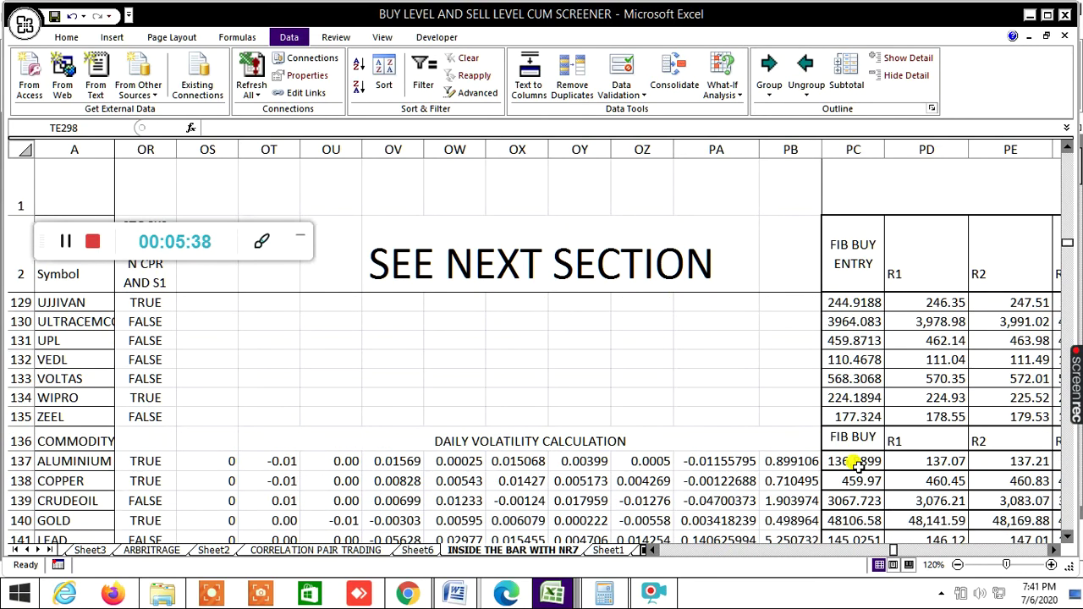
{"action": "scroll", "coordinate": [857, 465], "scroll_direction": "down", "scroll_amount": 2}
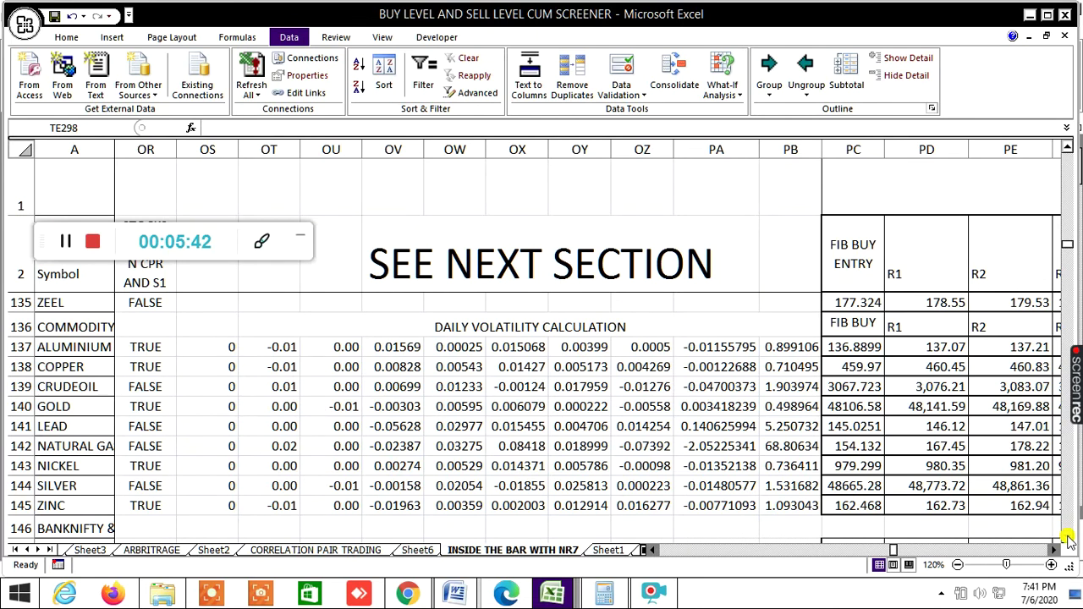
{"action": "left_click", "coordinate": [1067, 538]}
{"action": "left_click", "coordinate": [1067, 538]}
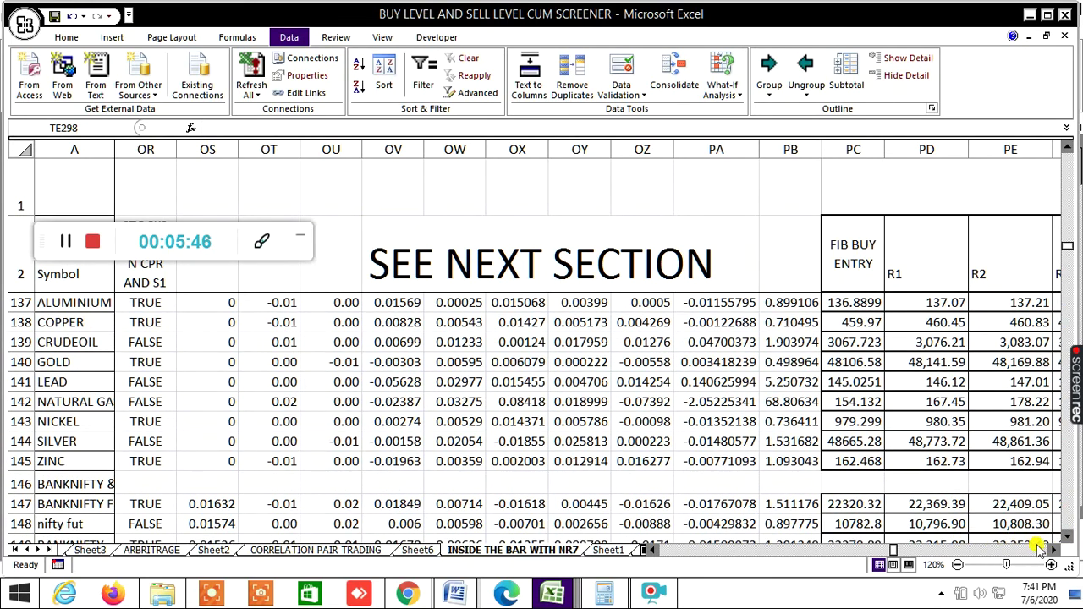
Go to the FIB BUY 7 DAYS and FIB SELL 7 DAYS columns for the commodity rows.
{"action": "left_click_drag", "start_coordinate": [893, 552], "coordinate": [765, 556]}
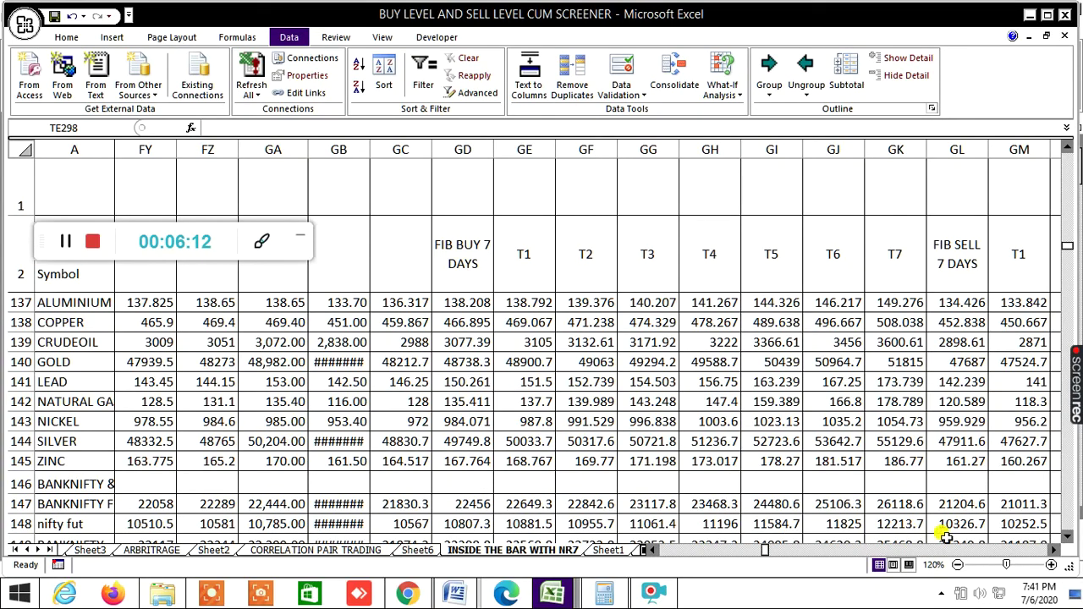
{"action": "left_click", "coordinate": [1054, 551]}
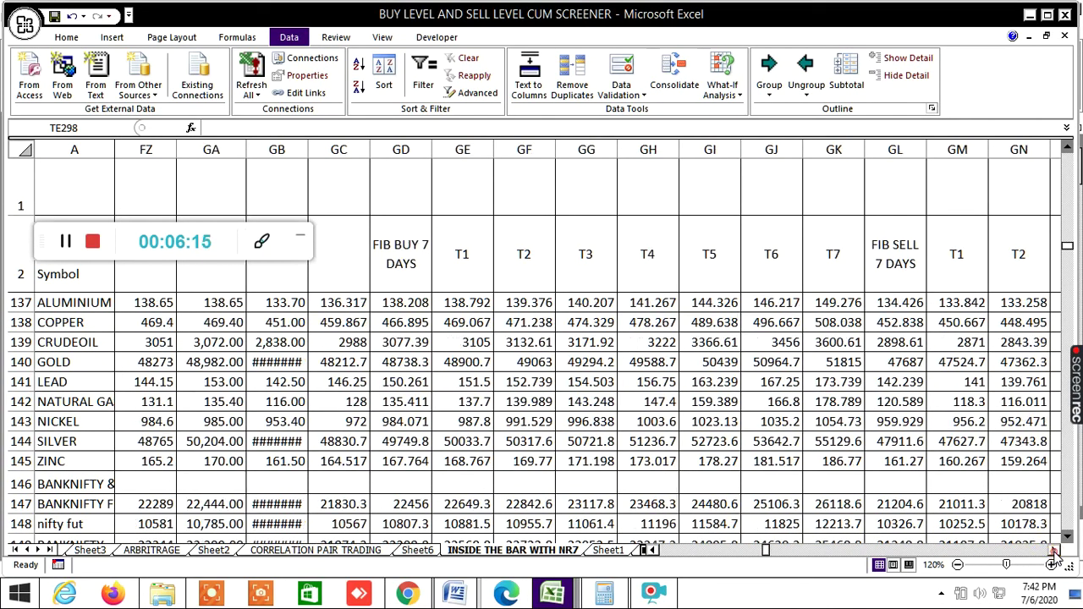
{"action": "left_click", "coordinate": [1054, 551]}
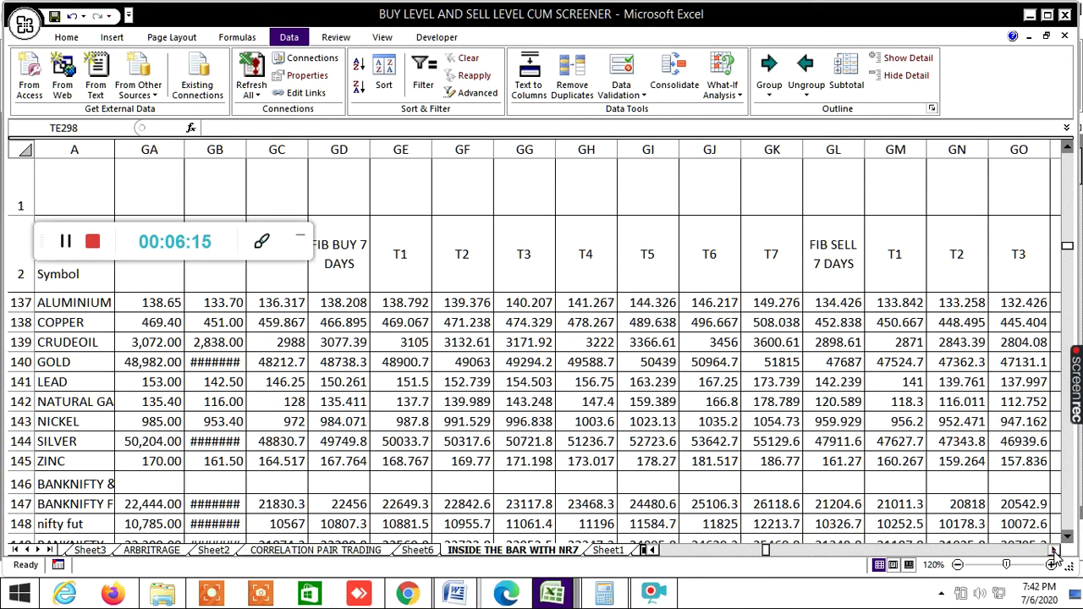
Select cell A1 and look through the 7-day Fibonacci buy and sell levels from the ACC row down to the commodities.
{"action": "left_click", "coordinate": [17, 246]}
{"action": "left_click", "coordinate": [79, 175]}
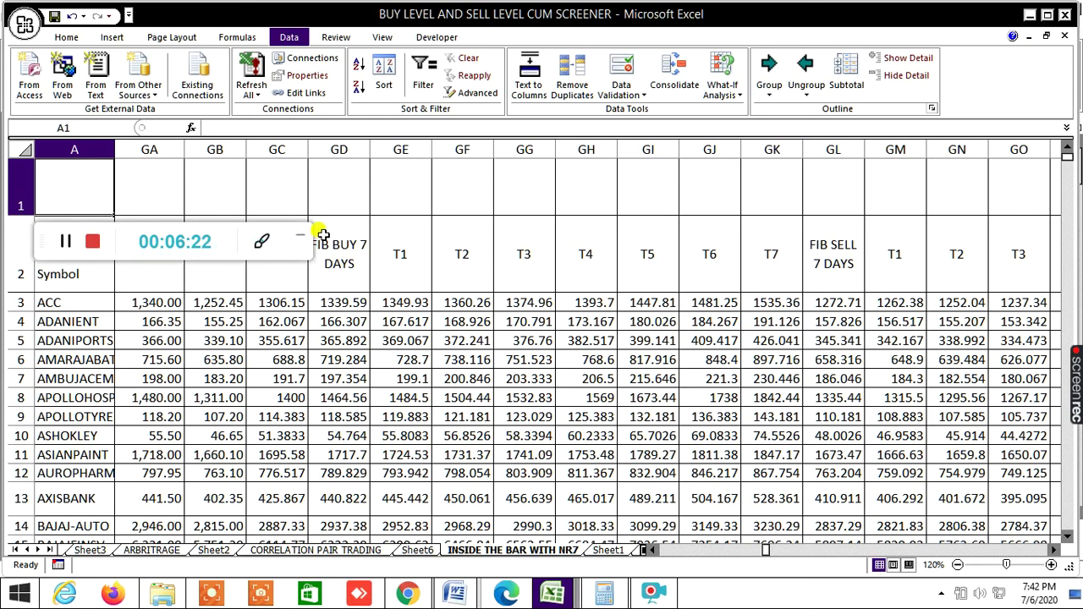
{"action": "scroll", "coordinate": [516, 399], "scroll_direction": "down", "scroll_amount": 2}
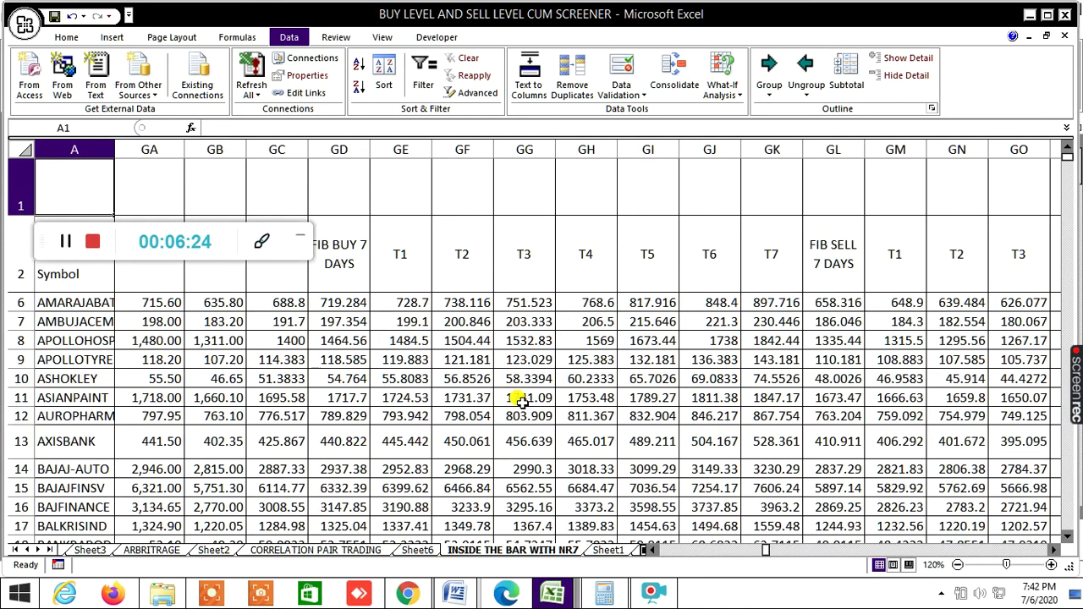
{"action": "scroll", "coordinate": [519, 402], "scroll_direction": "down", "scroll_amount": 1}
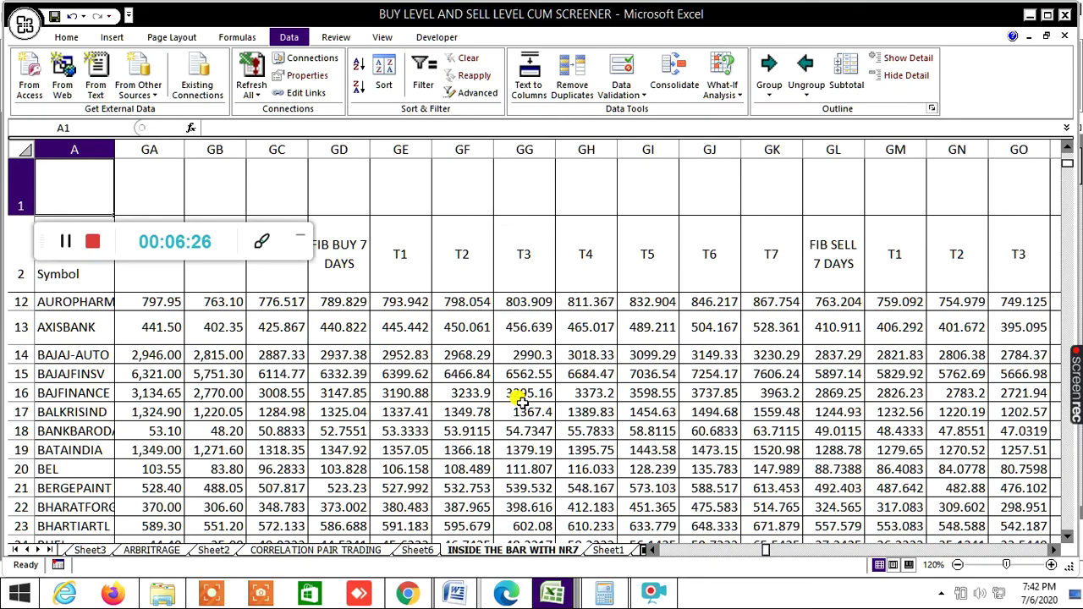
{"action": "scroll", "coordinate": [519, 402], "scroll_direction": "down", "scroll_amount": 9}
{"action": "scroll", "coordinate": [522, 402], "scroll_direction": "up", "scroll_amount": 12}
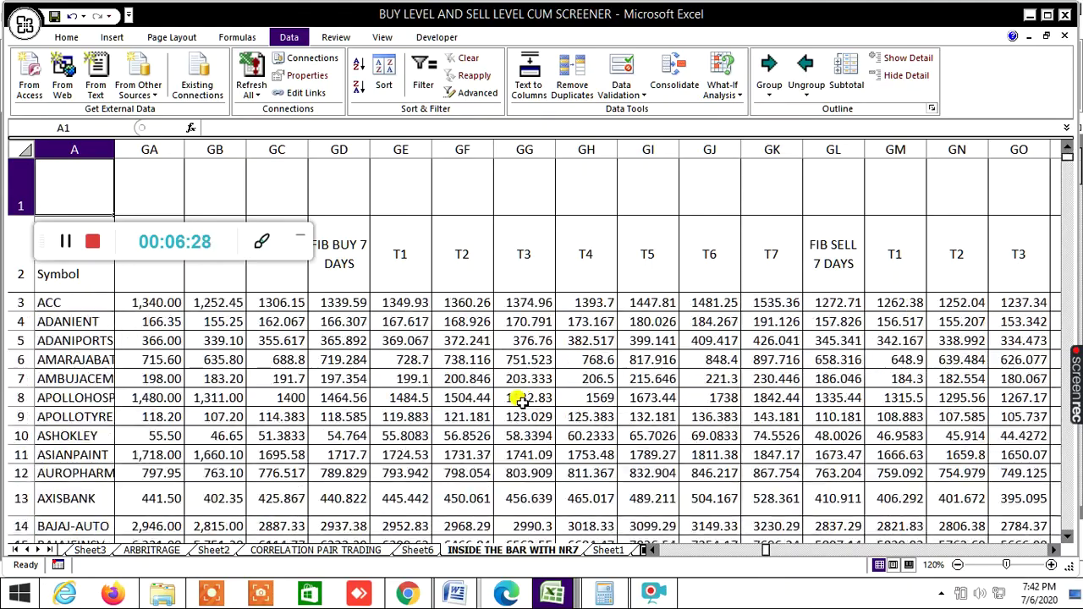
{"action": "scroll", "coordinate": [522, 400], "scroll_direction": "down", "scroll_amount": 20}
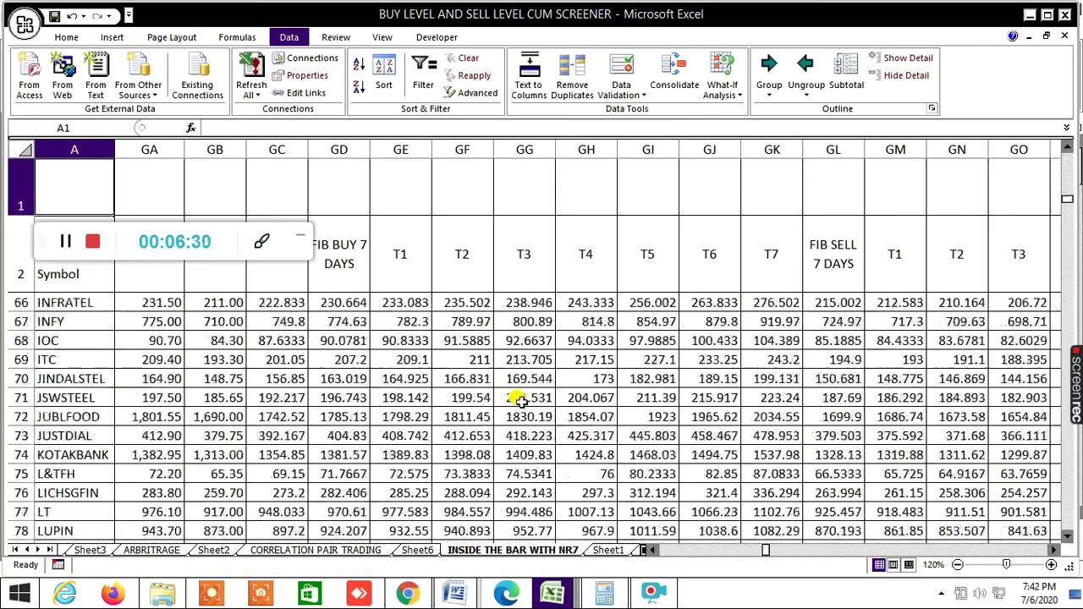
{"action": "scroll", "coordinate": [522, 401], "scroll_direction": "down", "scroll_amount": 18}
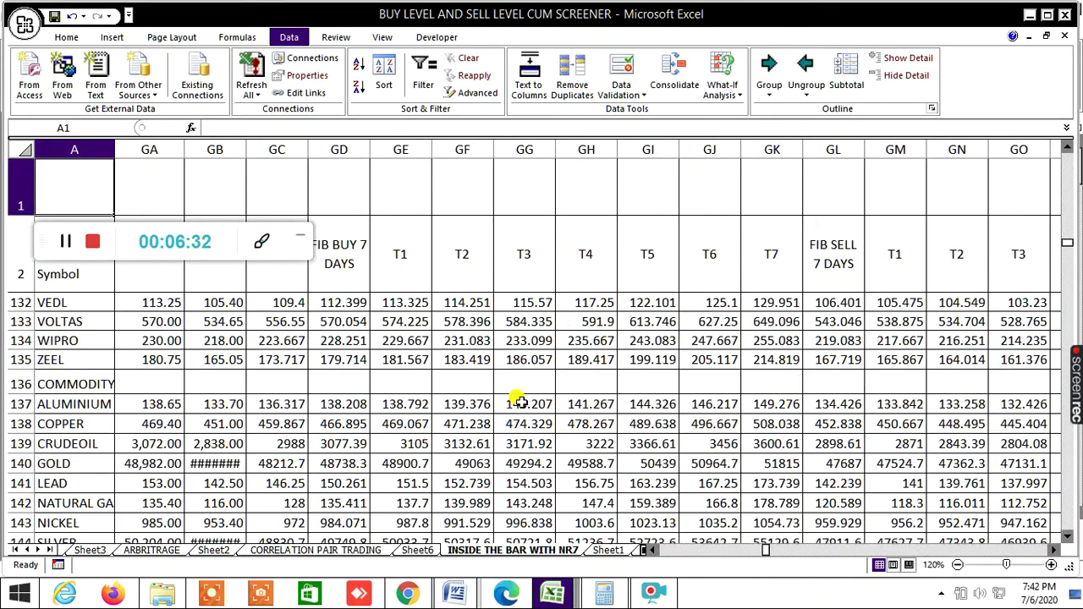
{"action": "scroll", "coordinate": [519, 402], "scroll_direction": "up", "scroll_amount": 2}
{"action": "scroll", "coordinate": [516, 399], "scroll_direction": "up", "scroll_amount": 1}
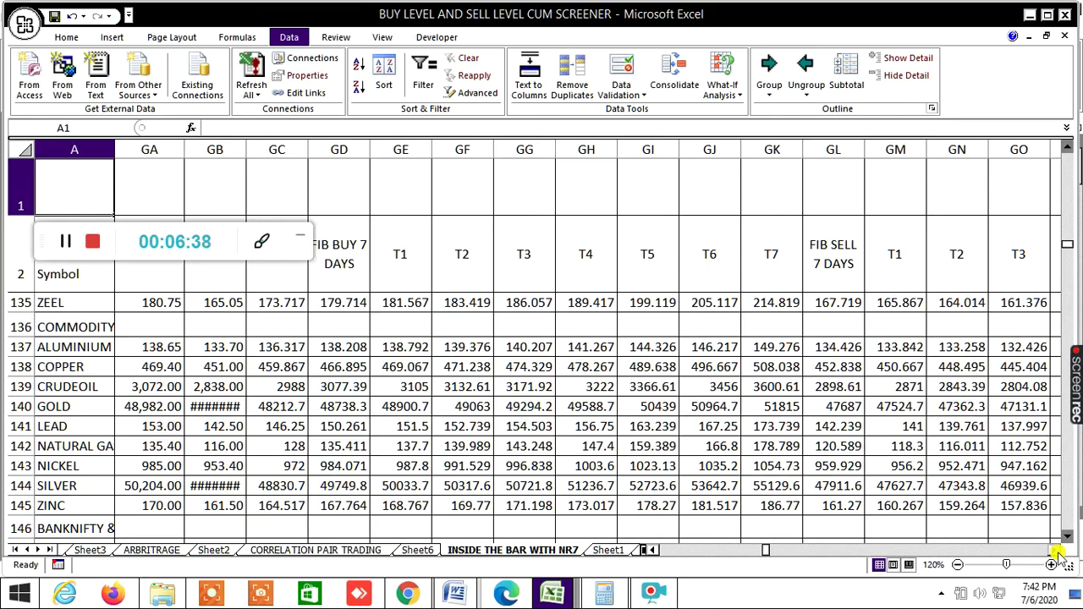
View the LTP position columns relative to the 7-day buy and sell levels for the commodities.
{"action": "left_click", "coordinate": [1055, 550]}
{"action": "left_click", "coordinate": [1055, 550]}
{"action": "left_click", "coordinate": [1055, 549]}
{"action": "left_click", "coordinate": [1055, 550]}
{"action": "left_click", "coordinate": [1055, 550]}
{"action": "left_click", "coordinate": [1054, 550]}
{"action": "left_click", "coordinate": [1055, 550]}
{"action": "left_click", "coordinate": [1055, 550]}
{"action": "left_click", "coordinate": [1055, 550]}
{"action": "left_click", "coordinate": [1055, 550]}
{"action": "left_click", "coordinate": [1055, 550]}
{"action": "left_click", "coordinate": [1055, 549]}
{"action": "left_click", "coordinate": [1055, 550]}
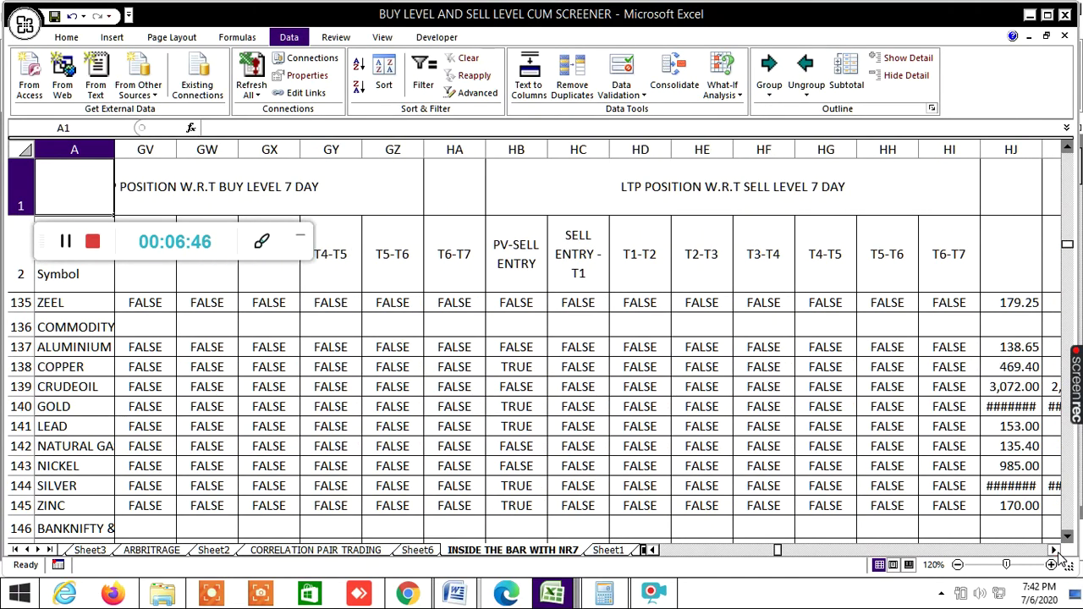
Review the 5-day and 2-day Fibonacci levels and LTP position columns for the commodities.
{"action": "left_click", "coordinate": [1055, 550]}
{"action": "left_click", "coordinate": [1055, 550]}
{"action": "left_click", "coordinate": [1055, 550]}
{"action": "left_click", "coordinate": [1055, 550]}
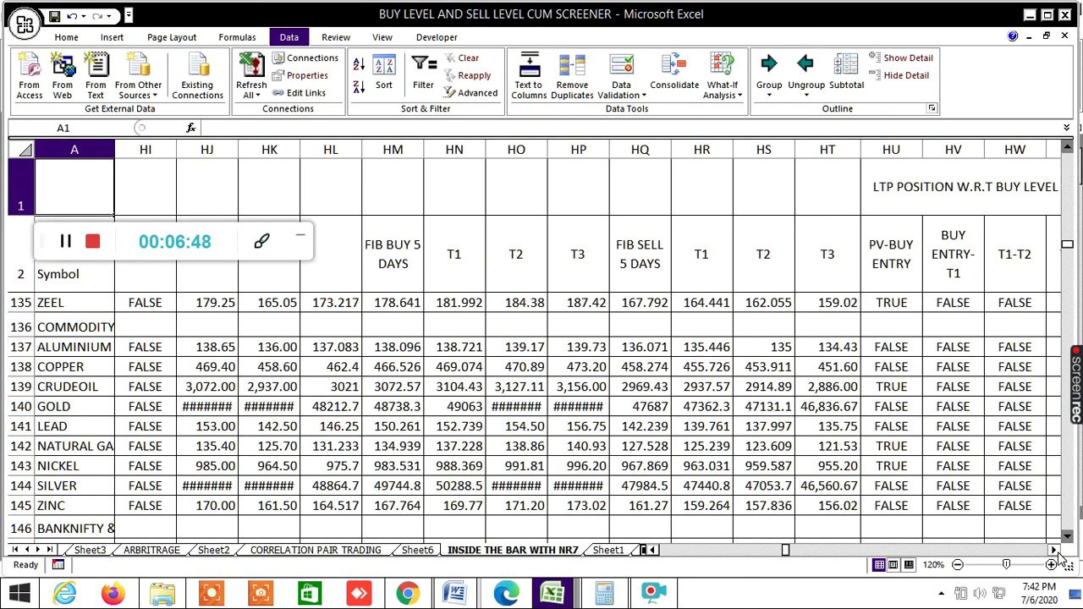
{"action": "left_click", "coordinate": [1054, 550]}
{"action": "left_click", "coordinate": [1055, 550]}
{"action": "left_click", "coordinate": [1054, 550]}
{"action": "left_click", "coordinate": [1055, 550]}
{"action": "left_click", "coordinate": [1055, 549]}
{"action": "left_click", "coordinate": [1054, 550]}
{"action": "left_click", "coordinate": [1055, 550]}
{"action": "left_click", "coordinate": [1055, 549]}
{"action": "left_click", "coordinate": [1054, 550]}
{"action": "left_click", "coordinate": [1055, 550]}
{"action": "left_click", "coordinate": [1055, 550]}
{"action": "left_click", "coordinate": [1054, 550]}
{"action": "left_click", "coordinate": [1054, 550]}
{"action": "left_click", "coordinate": [1055, 550]}
{"action": "left_click", "coordinate": [1054, 549]}
{"action": "left_click", "coordinate": [1055, 550]}
{"action": "left_click", "coordinate": [1055, 550]}
{"action": "left_click", "coordinate": [1055, 549]}
{"action": "left_click", "coordinate": [1055, 550]}
{"action": "left_click", "coordinate": [1055, 550]}
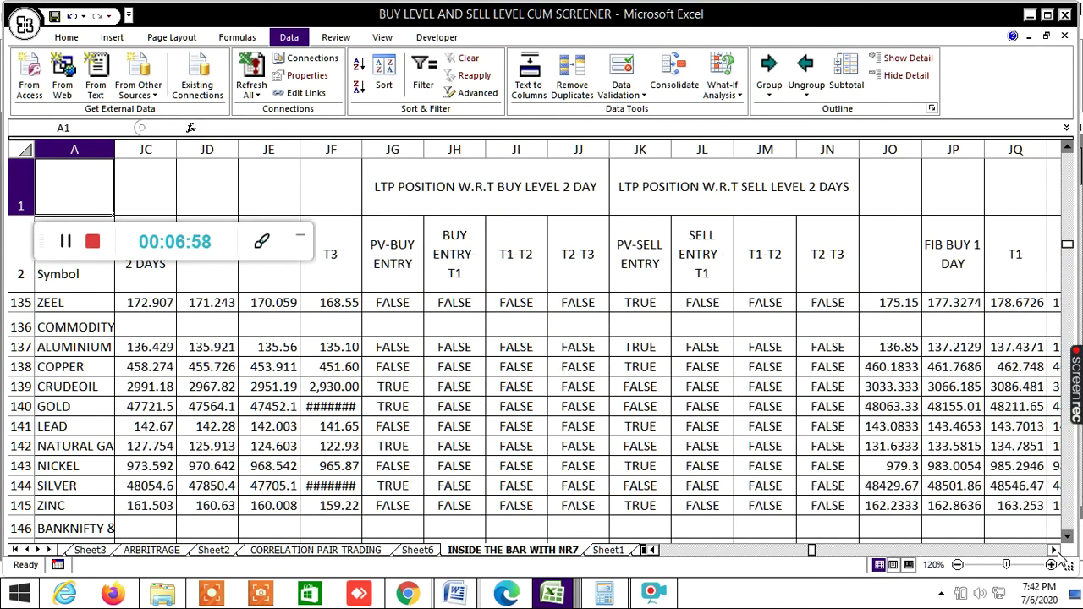
View the 1-day Fibonacci levels and the 15-day buy and sell levels with their targets for the commodities.
{"action": "left_click", "coordinate": [1055, 550]}
{"action": "left_click", "coordinate": [1055, 549]}
{"action": "left_click", "coordinate": [1055, 550]}
{"action": "left_click", "coordinate": [1055, 550]}
{"action": "left_click", "coordinate": [1055, 550]}
{"action": "left_click", "coordinate": [1055, 549]}
{"action": "left_click", "coordinate": [1055, 550]}
{"action": "left_click", "coordinate": [1055, 550]}
{"action": "left_click", "coordinate": [1054, 550]}
{"action": "left_click", "coordinate": [1055, 550]}
{"action": "left_click", "coordinate": [1054, 550]}
{"action": "left_click", "coordinate": [1055, 550]}
{"action": "left_click", "coordinate": [1055, 550]}
{"action": "left_click", "coordinate": [1055, 550]}
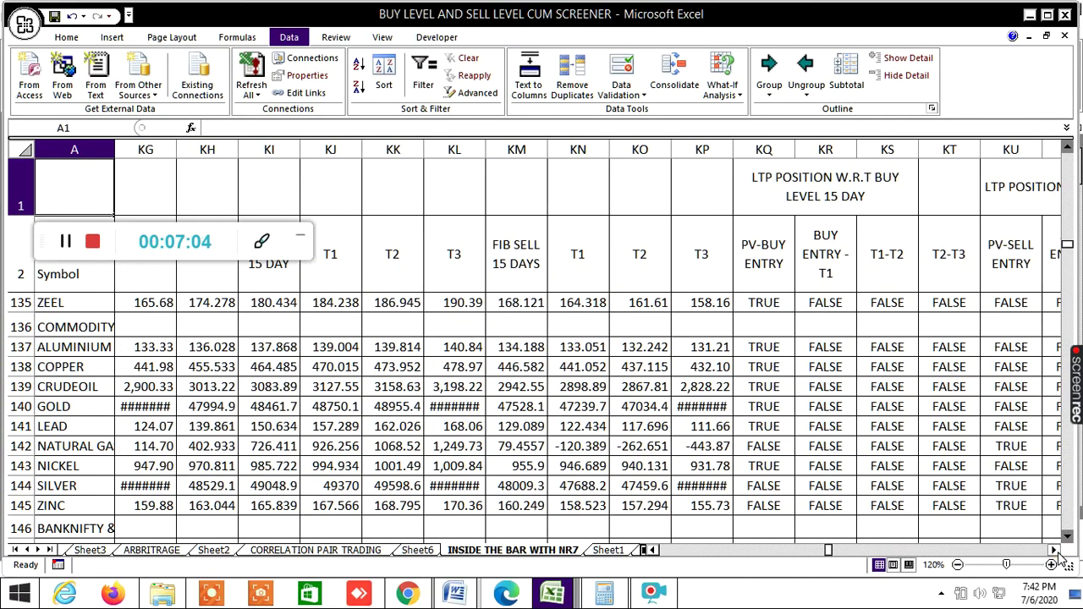
View the LTP positions for the 15-day and 30-day levels, on to the FIB BUY and FIB SELL 1 YEAR columns.
{"action": "left_click", "coordinate": [1054, 549]}
{"action": "left_click", "coordinate": [1055, 549]}
{"action": "left_click", "coordinate": [1055, 550]}
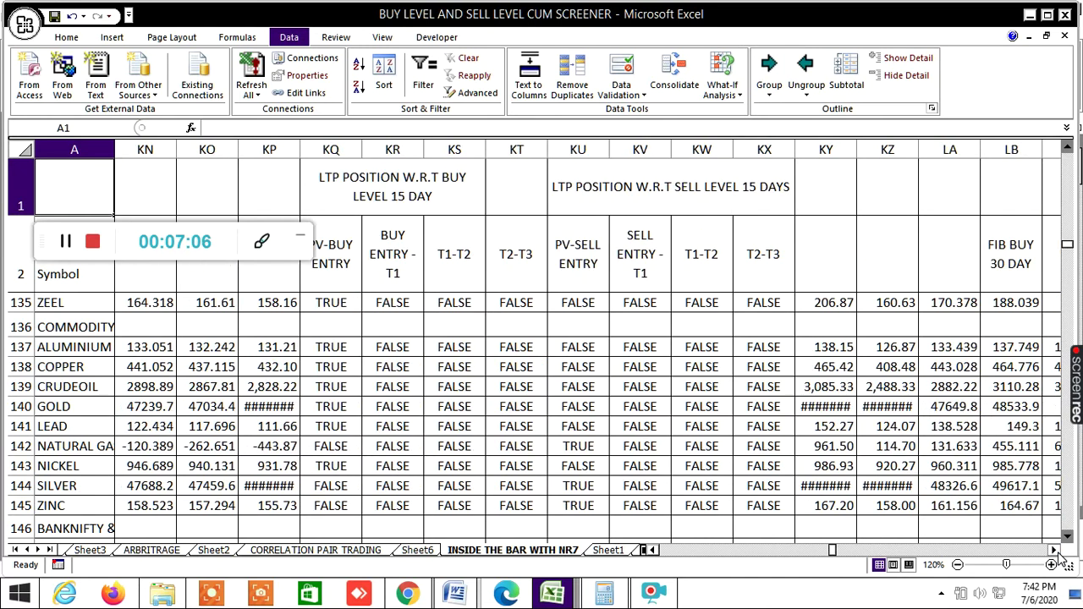
{"action": "left_click", "coordinate": [1054, 550]}
{"action": "left_click", "coordinate": [1055, 550]}
{"action": "left_click", "coordinate": [1055, 550]}
{"action": "left_click", "coordinate": [1055, 549]}
{"action": "left_click", "coordinate": [1055, 550]}
Look at the ALLBUY SELL LEVELSCUM SCREENER1 sheet, and open the BUY SELL LEVEL3CUM SCREENER2 sheet at its first stock rows.
{"action": "left_click", "coordinate": [26, 550]}
{"action": "left_click", "coordinate": [26, 549]}
{"action": "left_click", "coordinate": [26, 550]}
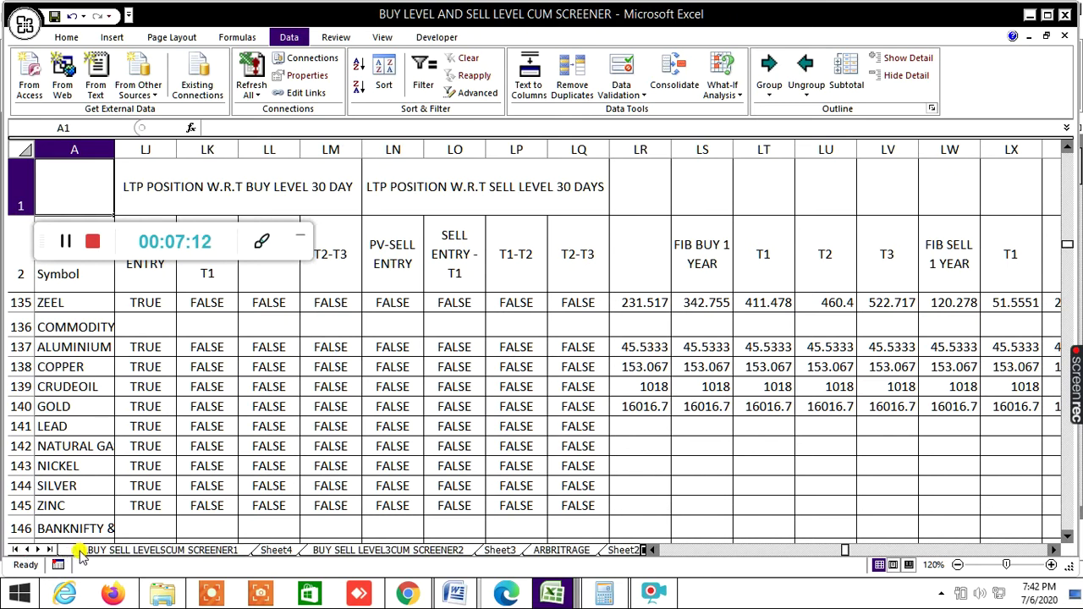
{"action": "left_click", "coordinate": [82, 551]}
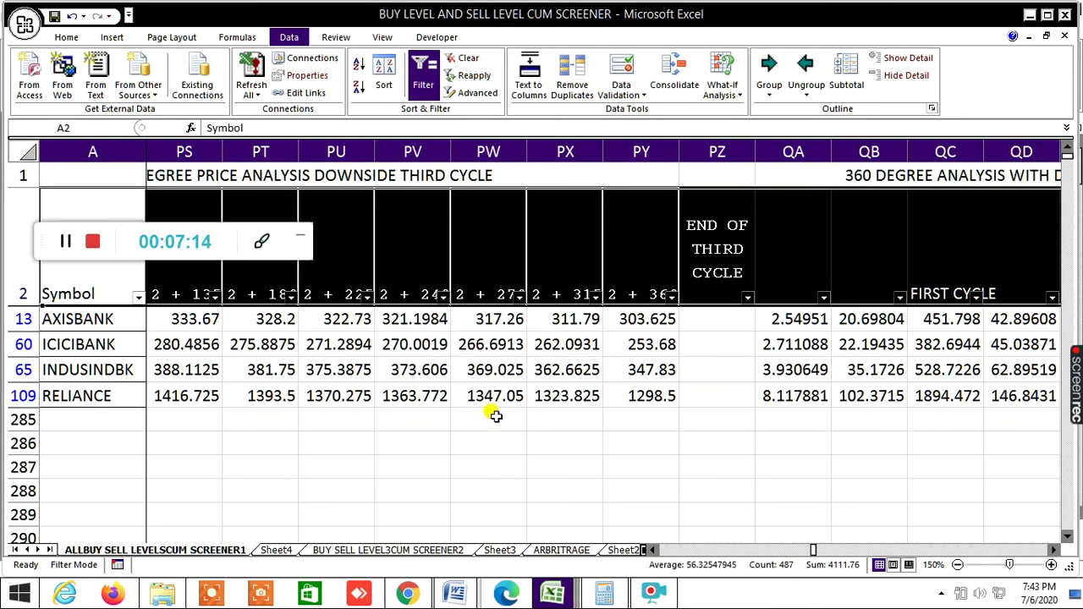
{"action": "left_click", "coordinate": [423, 550]}
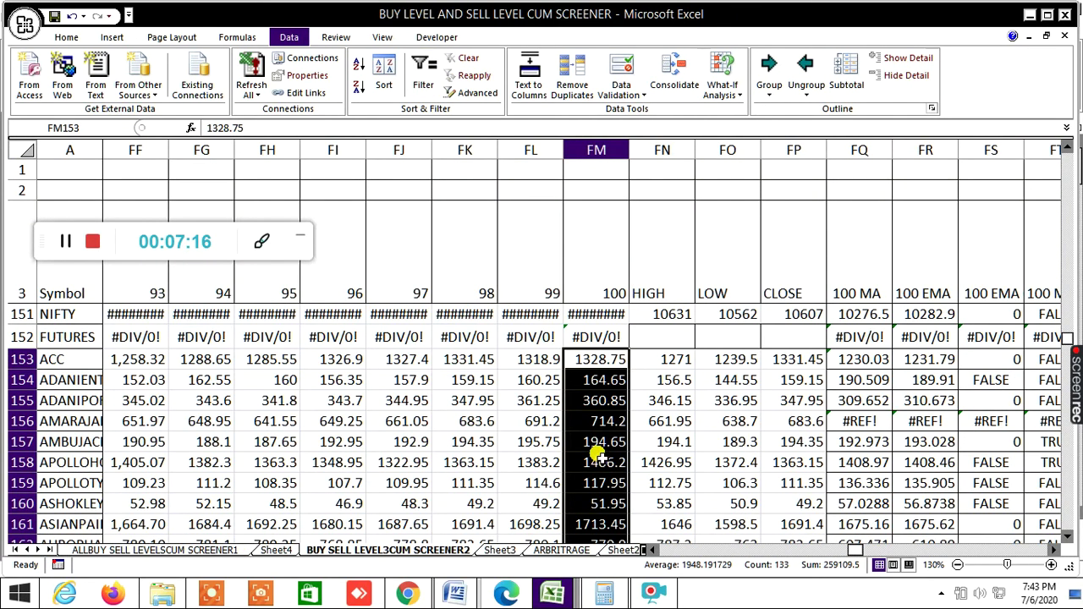
{"action": "scroll", "coordinate": [732, 397], "scroll_direction": "up", "scroll_amount": 13}
{"action": "scroll", "coordinate": [763, 403], "scroll_direction": "up", "scroll_amount": 20}
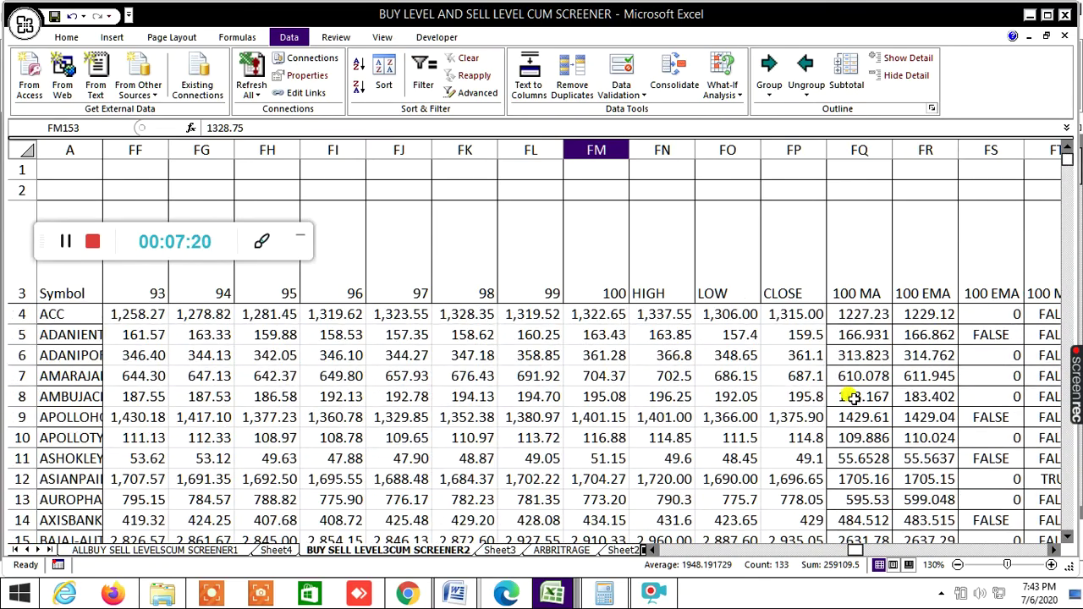
Examine the 100 MA crossing condition in cells FT12, FT16, FT17 and FT22 for the stocks marked TRUE.
{"action": "left_click", "coordinate": [1055, 550]}
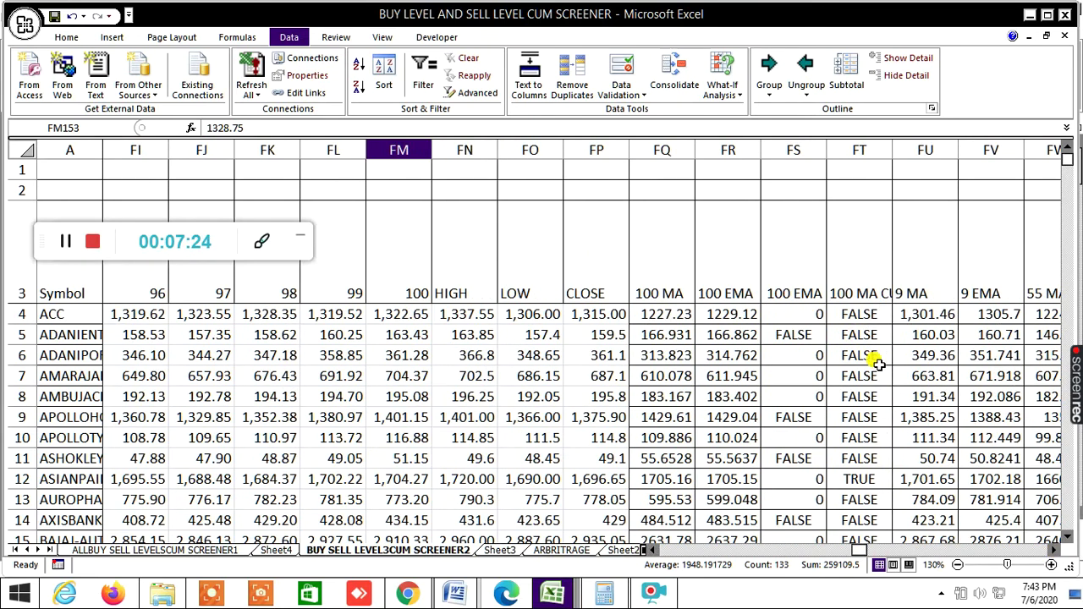
{"action": "scroll", "coordinate": [878, 398], "scroll_direction": "down", "scroll_amount": 1}
{"action": "left_click", "coordinate": [878, 419]}
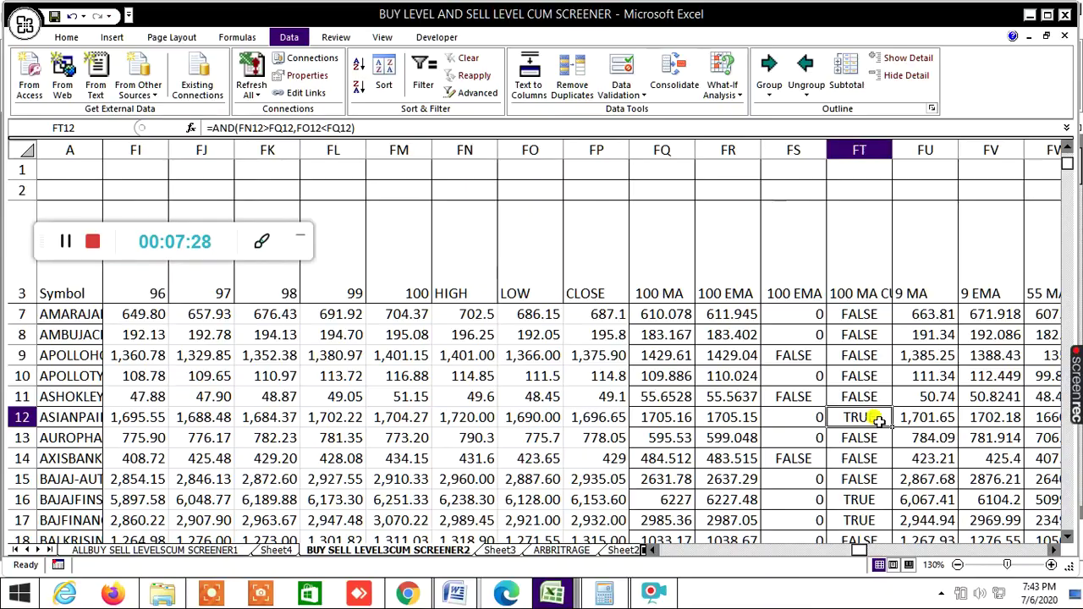
{"action": "scroll", "coordinate": [882, 457], "scroll_direction": "down", "scroll_amount": 2}
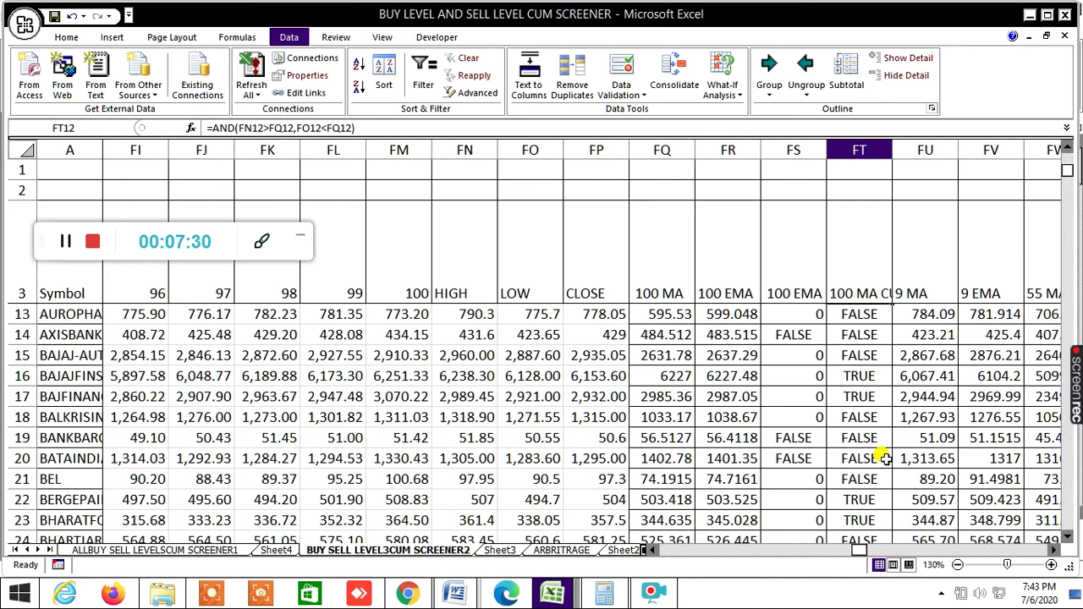
{"action": "left_click", "coordinate": [860, 383]}
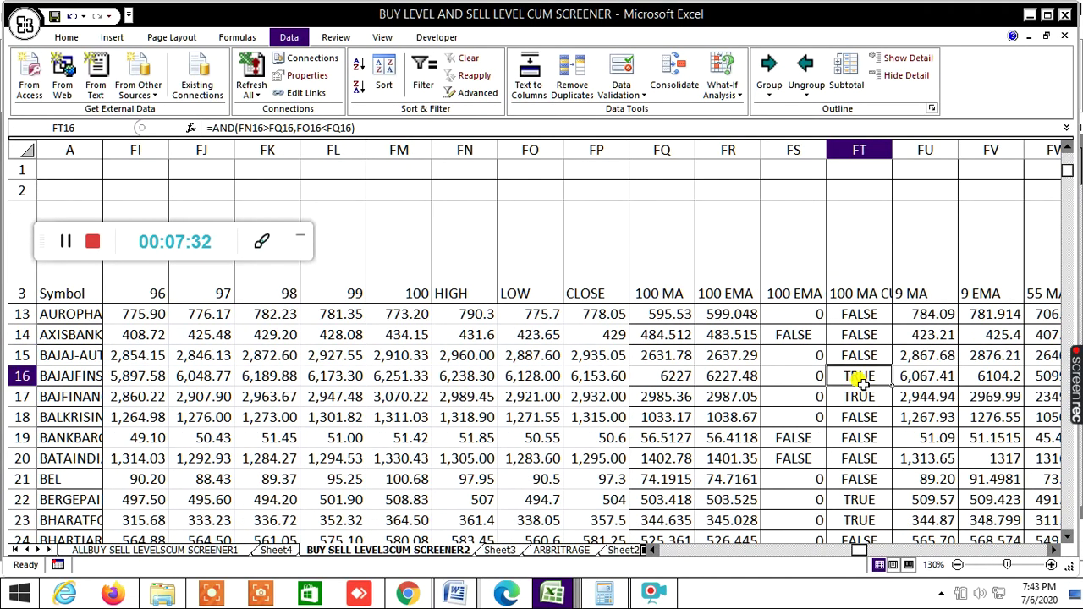
{"action": "left_click", "coordinate": [868, 403]}
{"action": "scroll", "coordinate": [869, 427], "scroll_direction": "down", "scroll_amount": 2}
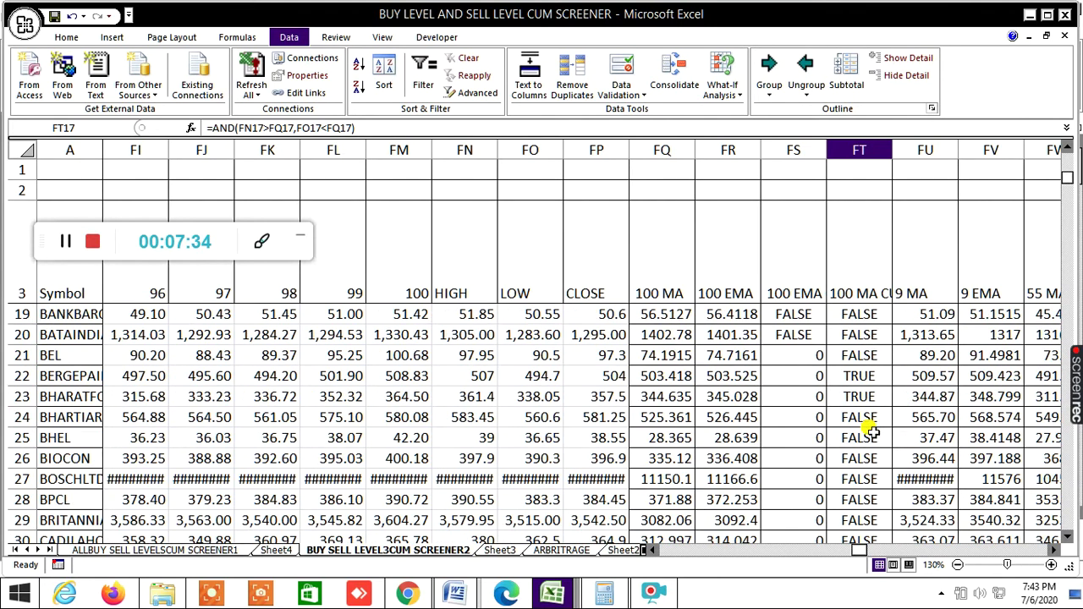
{"action": "left_click", "coordinate": [860, 382]}
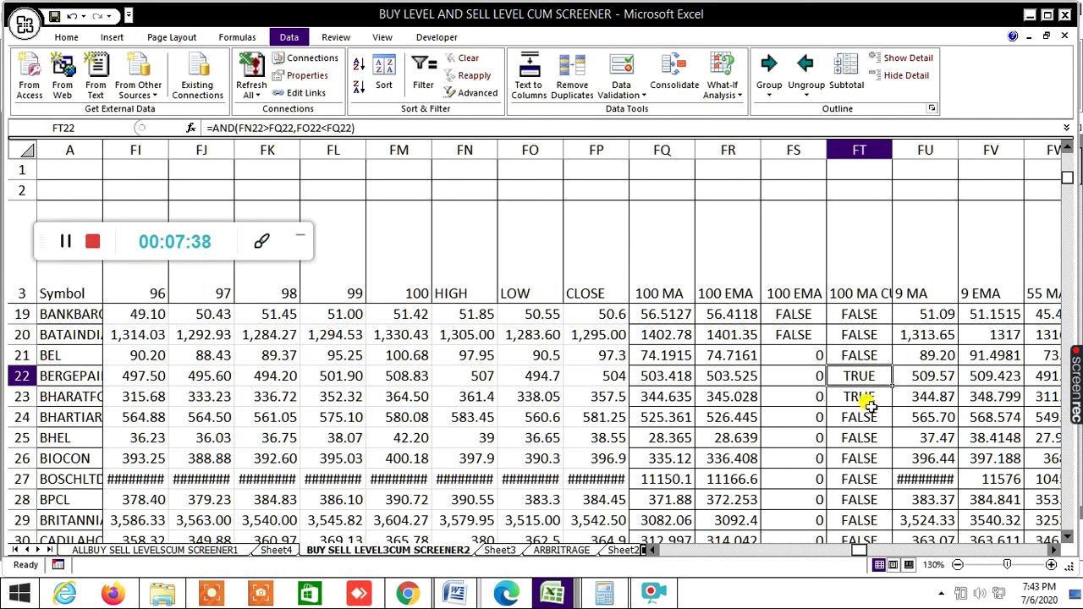
Examine the 100 MA crossing condition for BHARATFORG, CHOLAFIN and DABUR in cells FT23, FT33 and FT39.
{"action": "left_click", "coordinate": [866, 401]}
{"action": "scroll", "coordinate": [878, 449], "scroll_direction": "down", "scroll_amount": 3}
{"action": "left_click", "coordinate": [866, 419]}
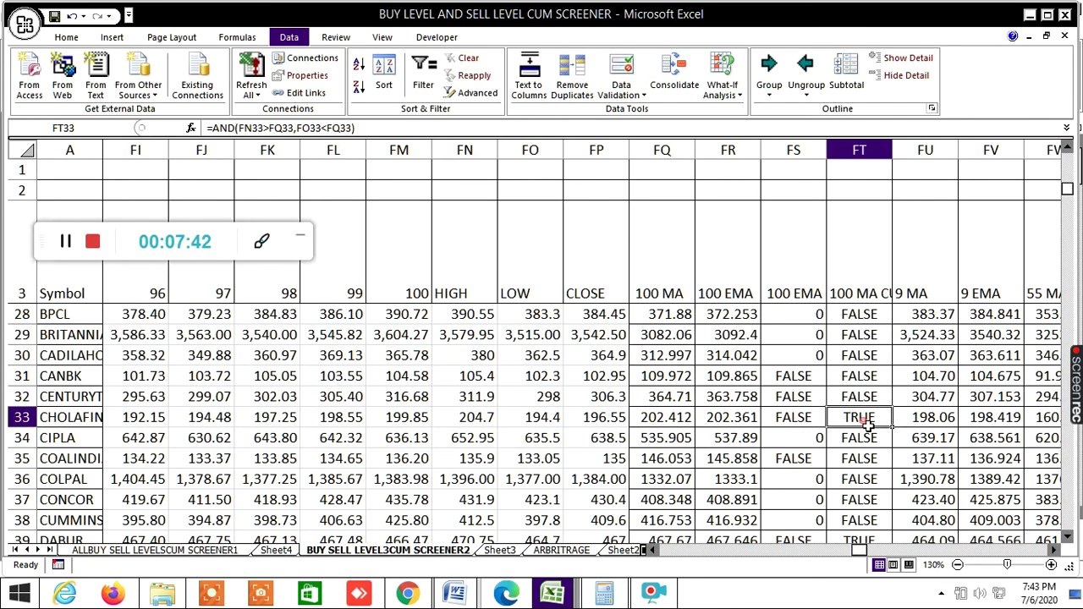
{"action": "scroll", "coordinate": [871, 455], "scroll_direction": "down", "scroll_amount": 1}
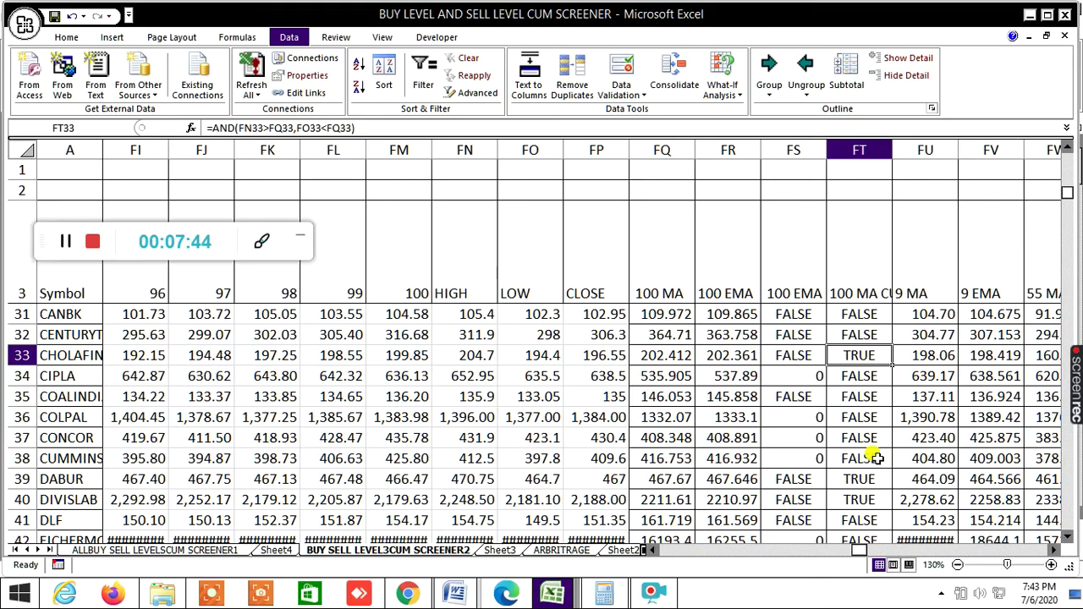
{"action": "left_click", "coordinate": [865, 478]}
{"action": "scroll", "coordinate": [878, 461], "scroll_direction": "down", "scroll_amount": 4}
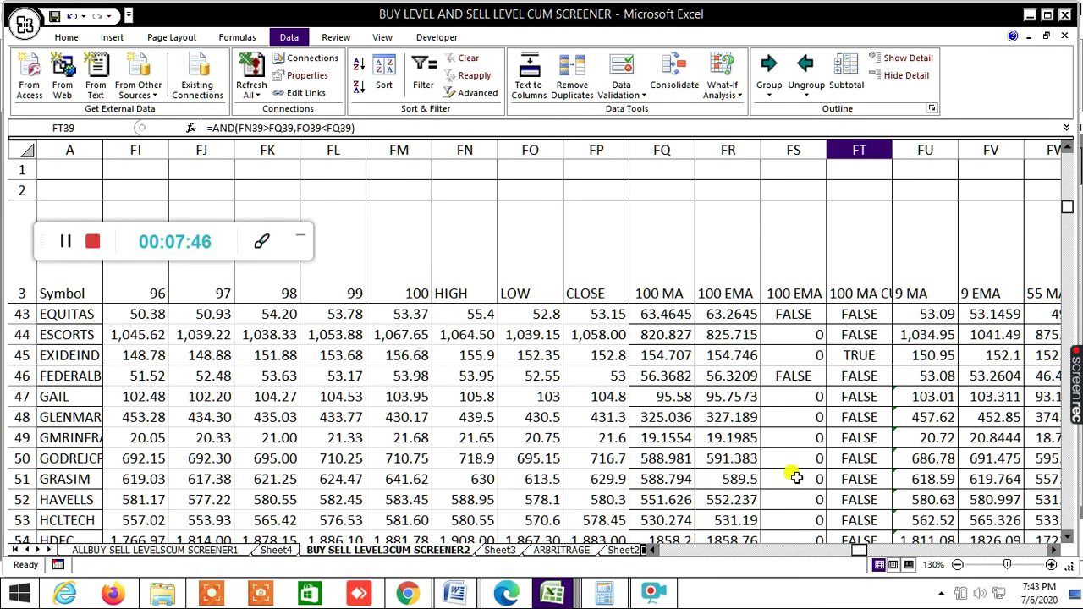
Glance at the CORRELATION PAIR TRADING sheet, and open the INSIDE THE BAR WITH NR7 sheet at its first stock rows.
{"action": "left_click", "coordinate": [617, 554]}
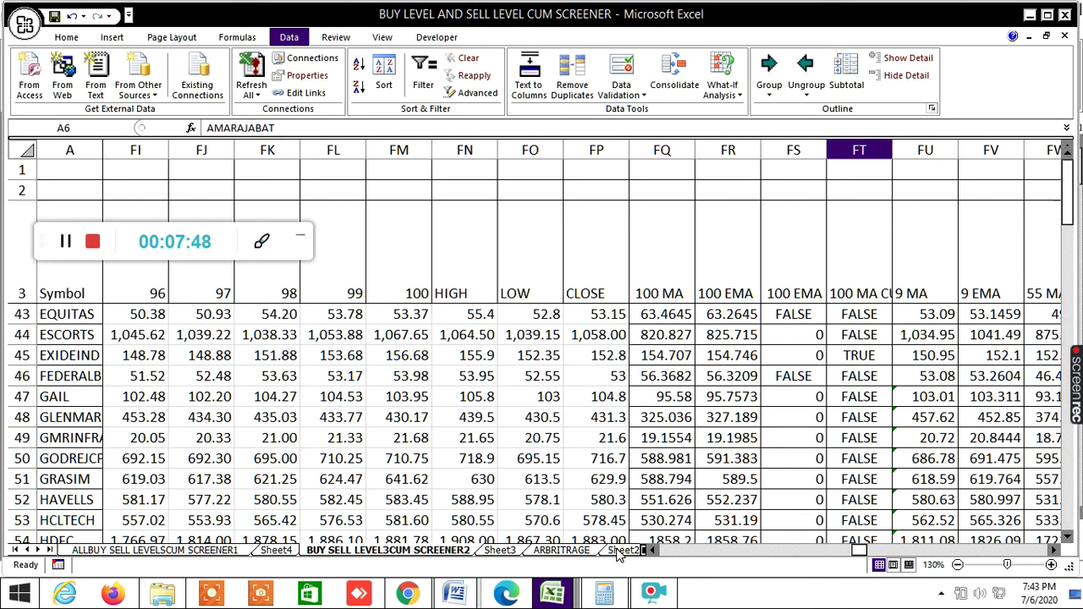
{"action": "left_click", "coordinate": [592, 549]}
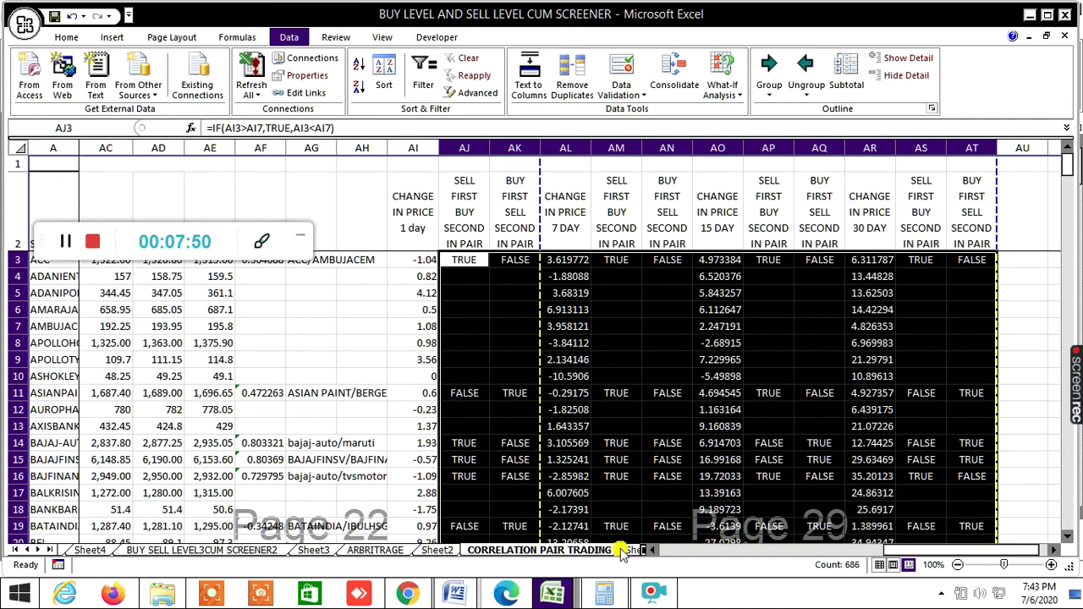
{"action": "left_click", "coordinate": [623, 551]}
{"action": "left_click", "coordinate": [631, 550]}
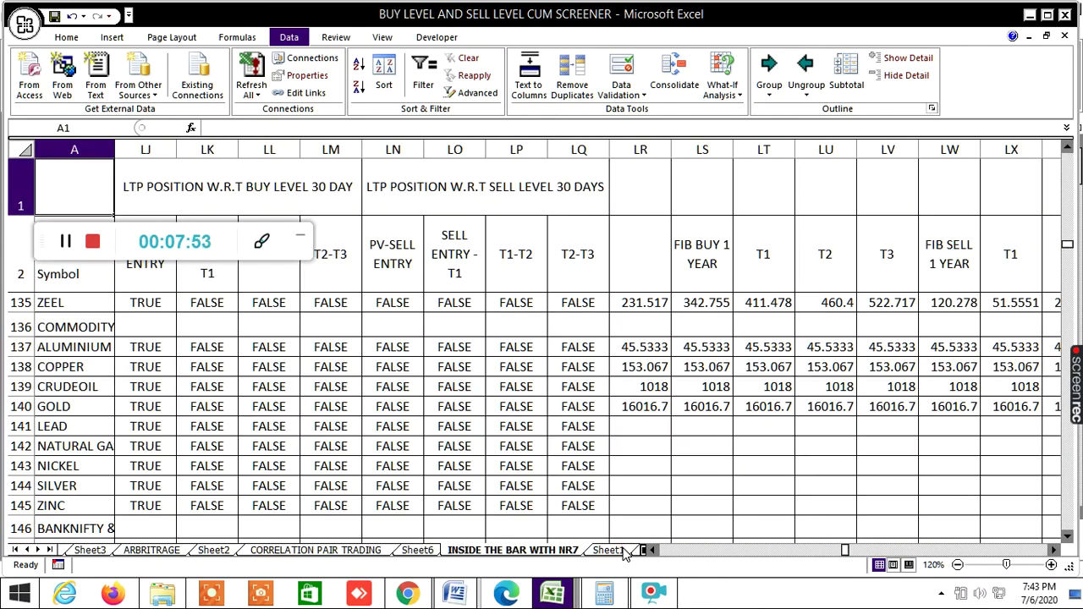
{"action": "scroll", "coordinate": [624, 435], "scroll_direction": "up", "scroll_amount": 4}
{"action": "scroll", "coordinate": [682, 423], "scroll_direction": "up", "scroll_amount": 20}
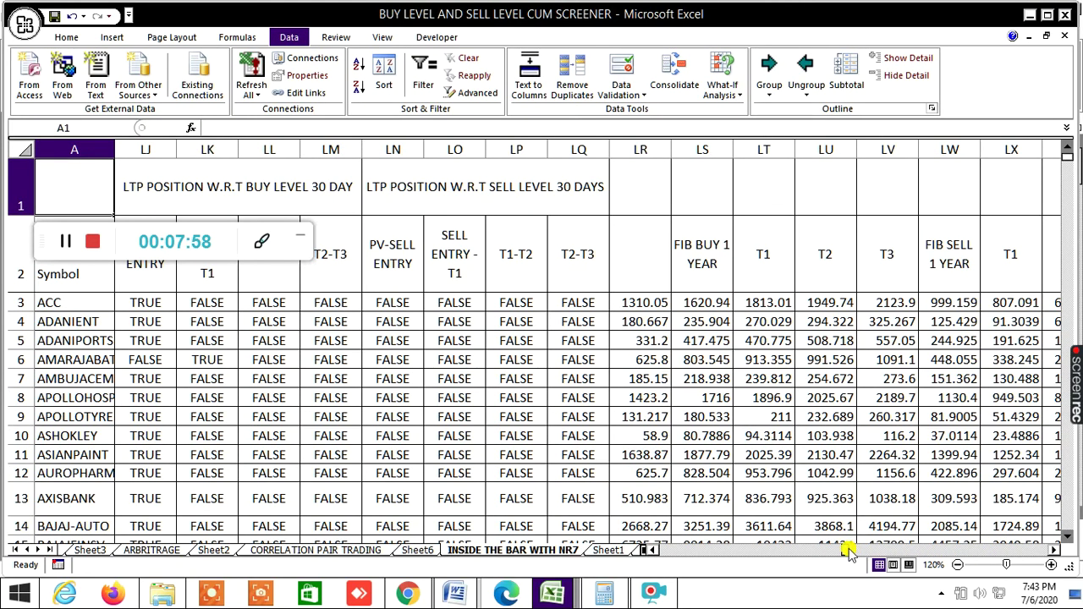
Show the INSIDE THE BAR columns beside the 15-minute-ago and current prices, with the sheet enlarged to 150%.
{"action": "left_click_drag", "start_coordinate": [844, 550], "coordinate": [672, 575]}
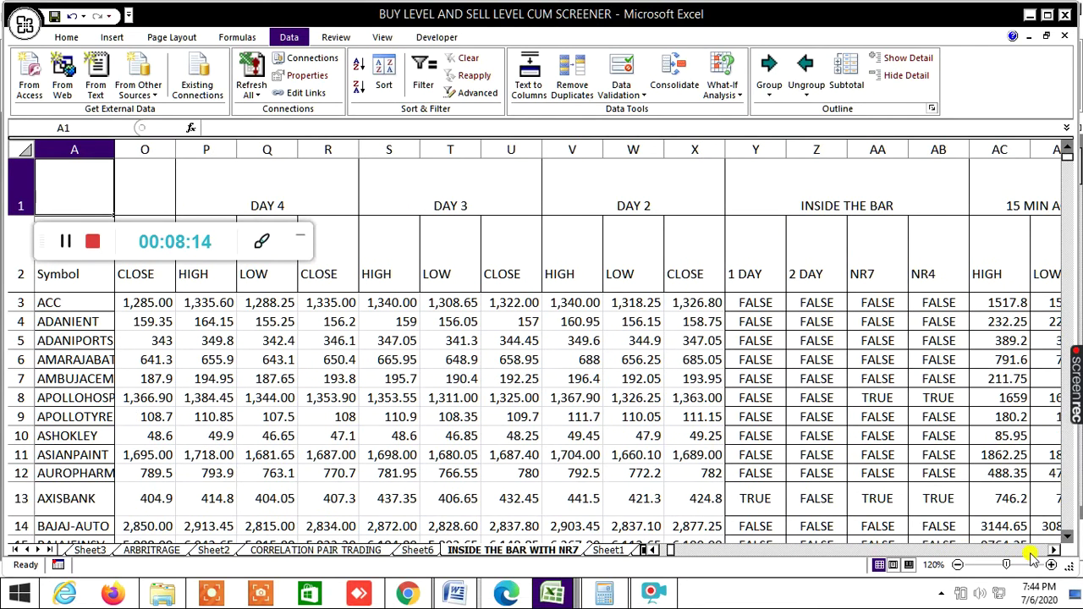
{"action": "left_click_drag", "start_coordinate": [1056, 551], "coordinate": [1056, 551]}
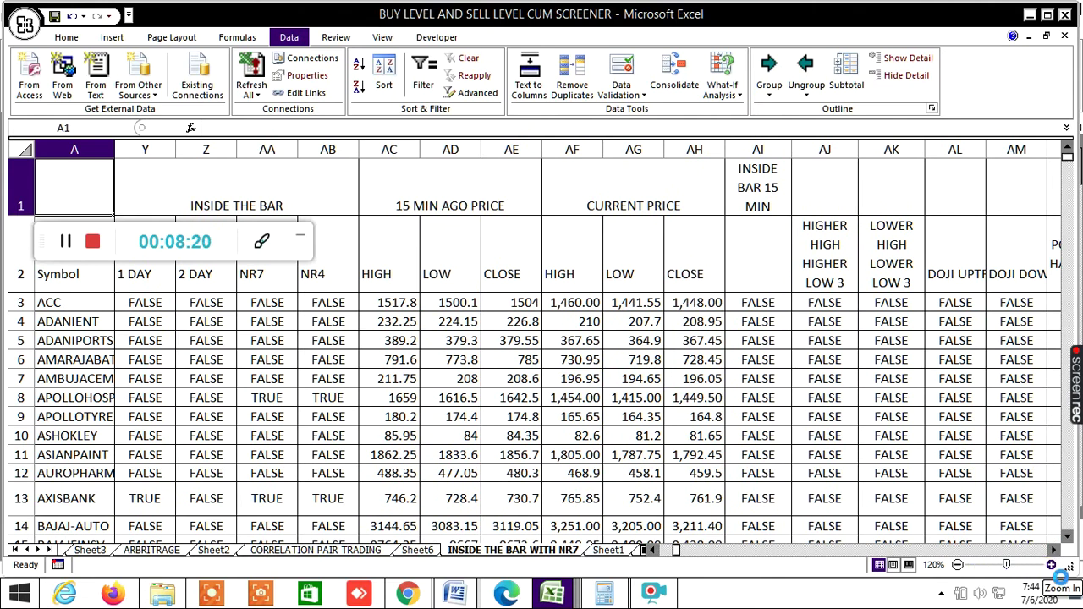
{"action": "left_click", "coordinate": [1051, 565]}
{"action": "left_click", "coordinate": [1050, 565]}
{"action": "left_click", "coordinate": [1049, 565]}
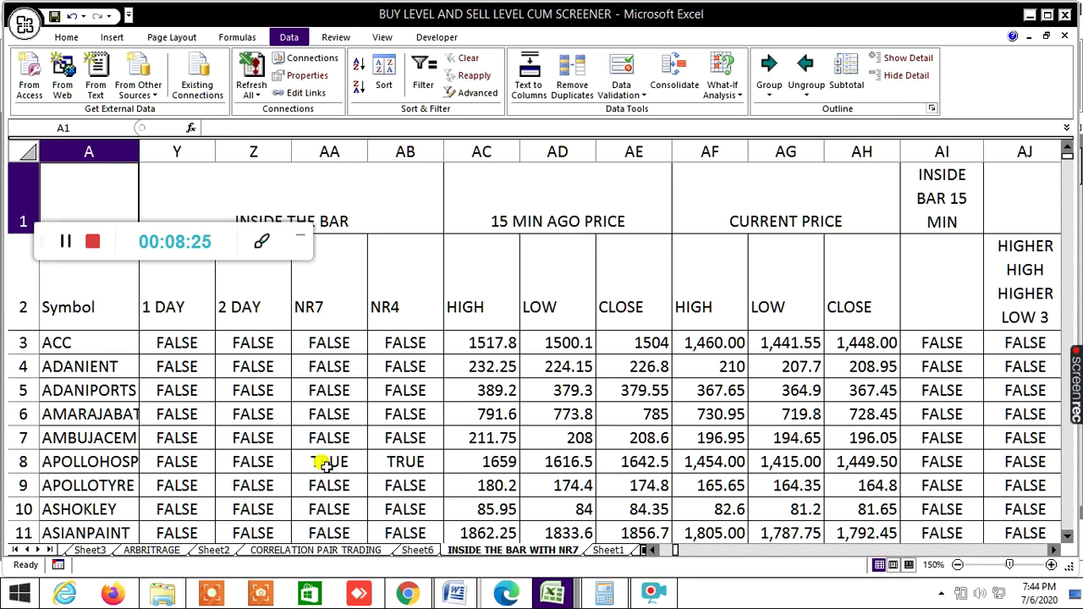
Examine the NR7 condition for APOLLOHOSP in AA8, and the 1 DAY, NR7 and NR4 conditions for AXISBANK in row 13.
{"action": "left_click", "coordinate": [325, 464]}
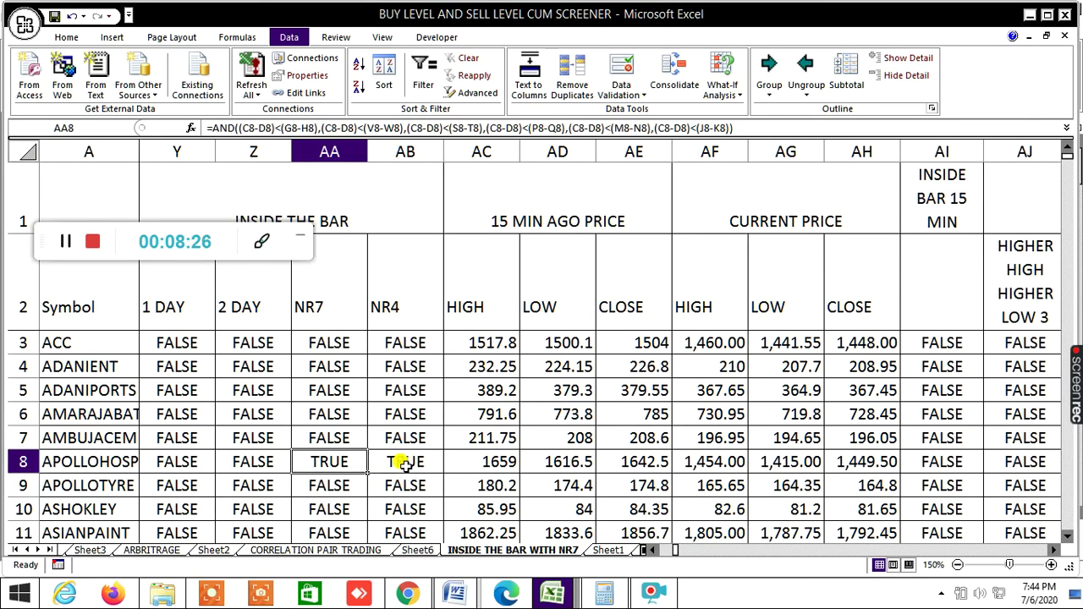
{"action": "scroll", "coordinate": [396, 466], "scroll_direction": "down", "scroll_amount": 1}
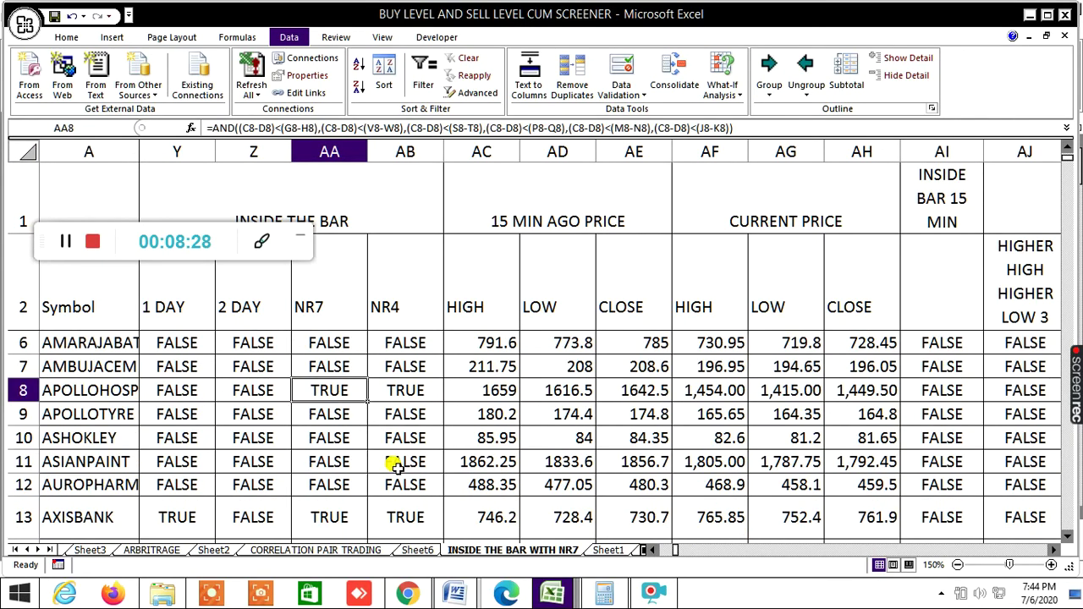
{"action": "left_click", "coordinate": [164, 520]}
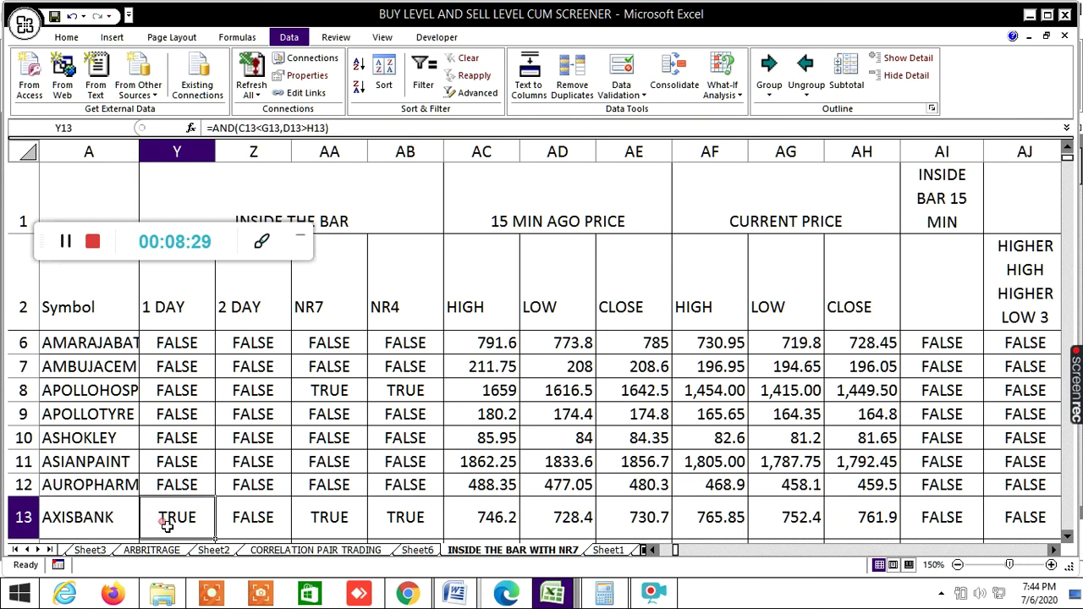
{"action": "left_click", "coordinate": [326, 520]}
{"action": "left_click", "coordinate": [386, 522]}
{"action": "scroll", "coordinate": [359, 508], "scroll_direction": "down", "scroll_amount": 2}
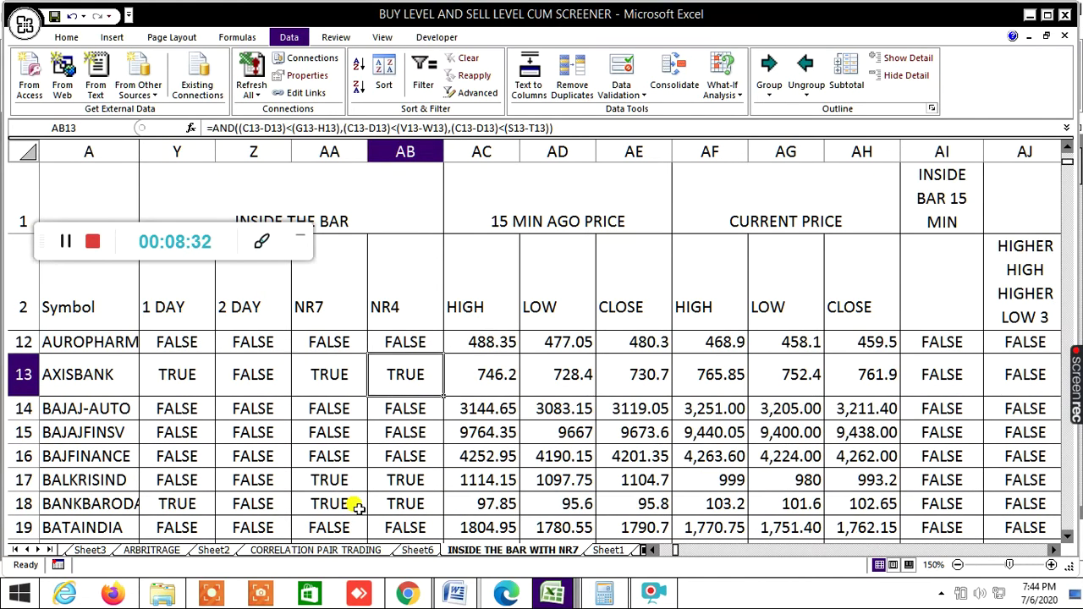
Examine the 1 DAY, NR7 and NR4 conditions for BANKBARODA in cells Y18, AA18 and AB18.
{"action": "scroll", "coordinate": [249, 467], "scroll_direction": "down", "scroll_amount": 1}
{"action": "left_click", "coordinate": [182, 420]}
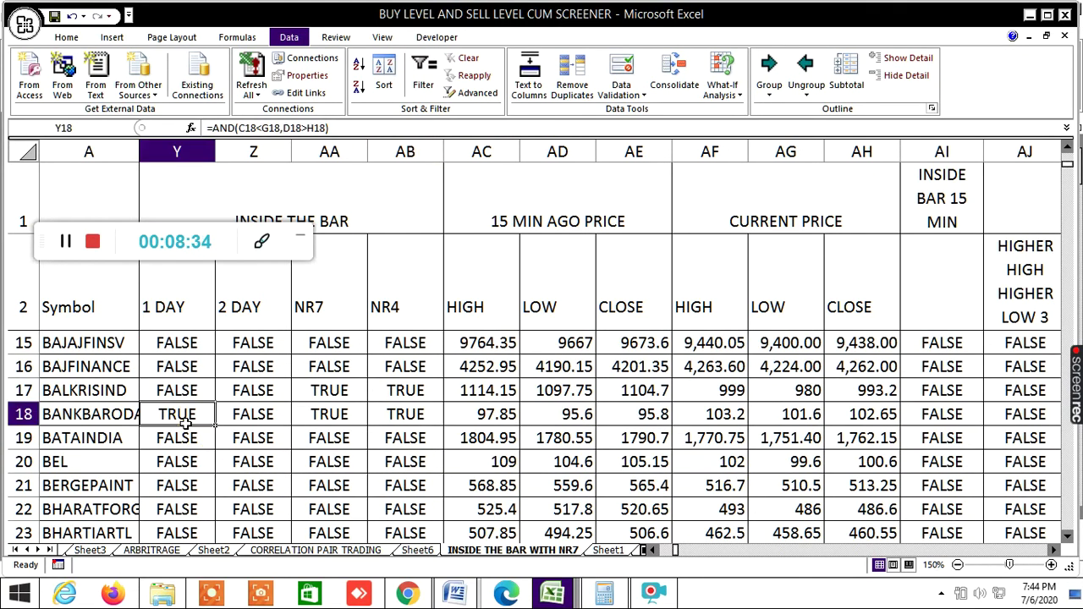
{"action": "left_click", "coordinate": [334, 415]}
{"action": "left_click", "coordinate": [393, 423]}
{"action": "scroll", "coordinate": [302, 485], "scroll_direction": "down", "scroll_amount": 5}
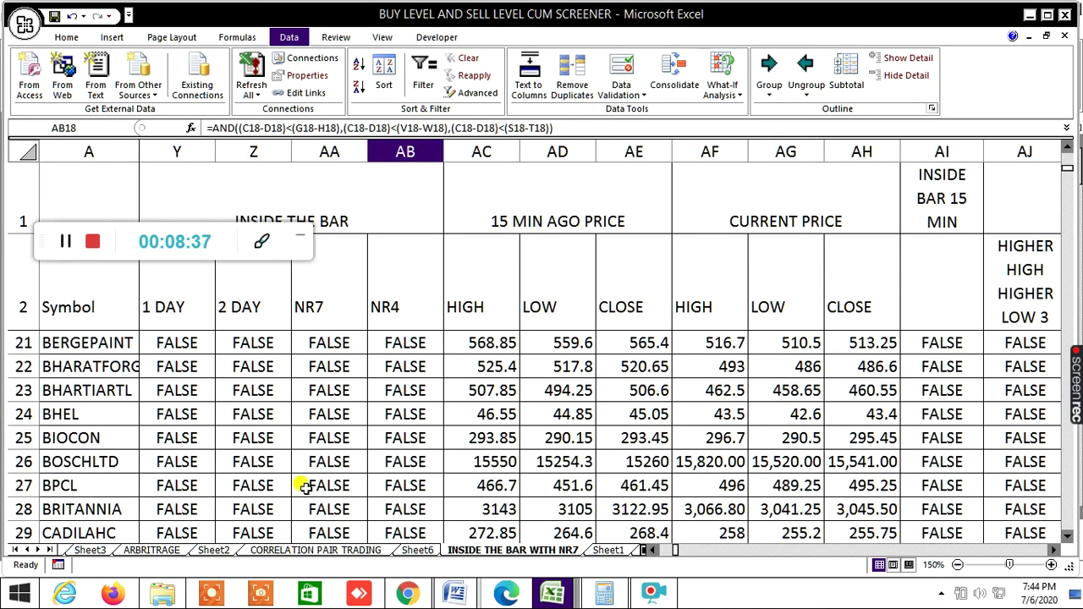
Examine the 1 DAY inside bar condition for CIPLA, DIVISLAB and DABUR, and the NR7 and NR4 conditions for DLF.
{"action": "left_click", "coordinate": [178, 414]}
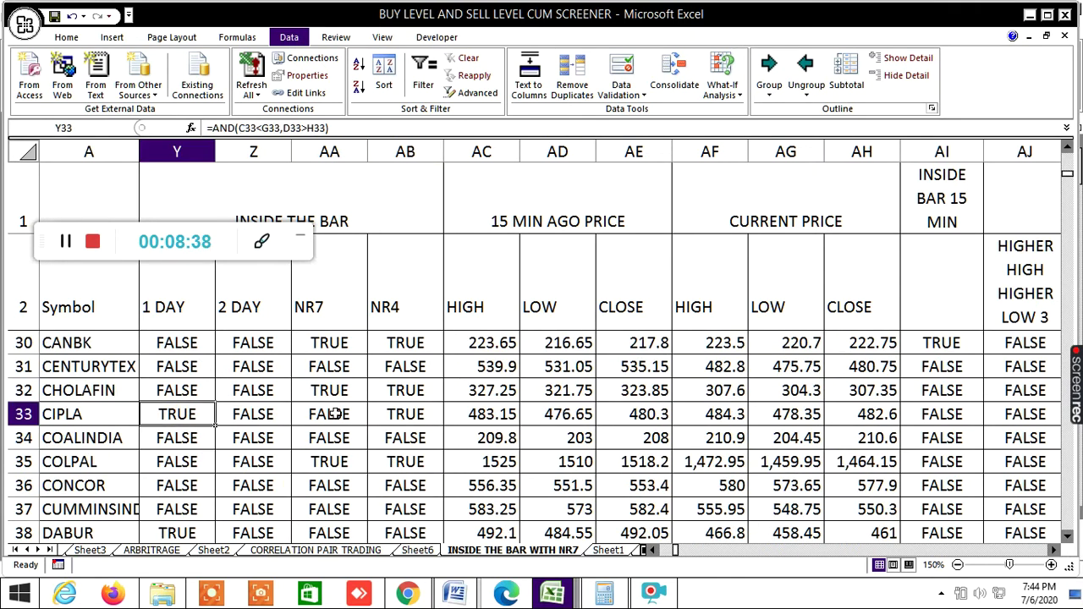
{"action": "scroll", "coordinate": [355, 482], "scroll_direction": "down", "scroll_amount": 2}
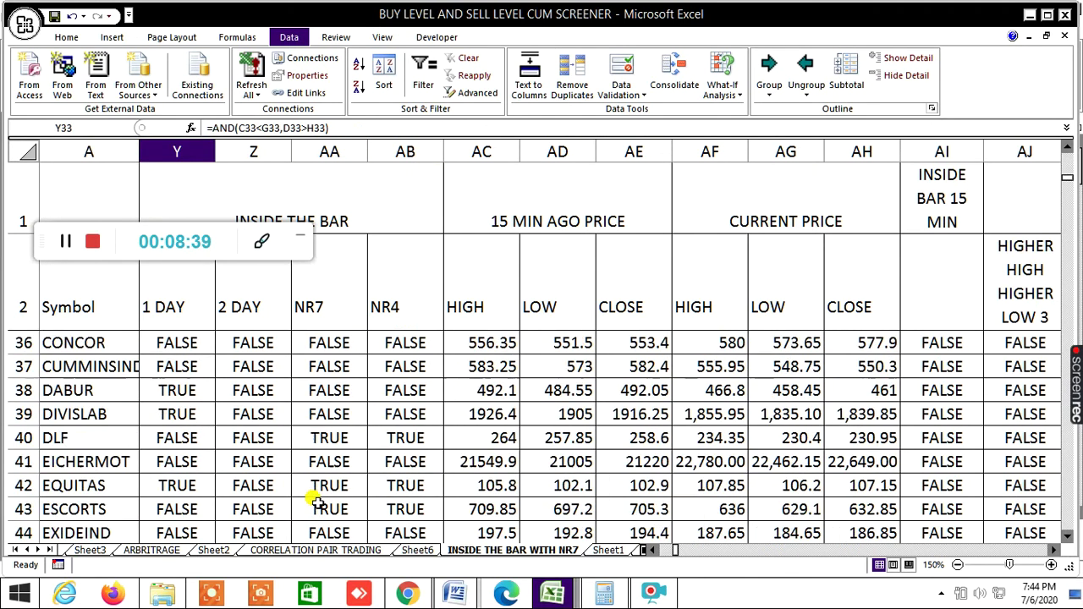
{"action": "left_click", "coordinate": [178, 412]}
{"action": "left_click", "coordinate": [177, 390]}
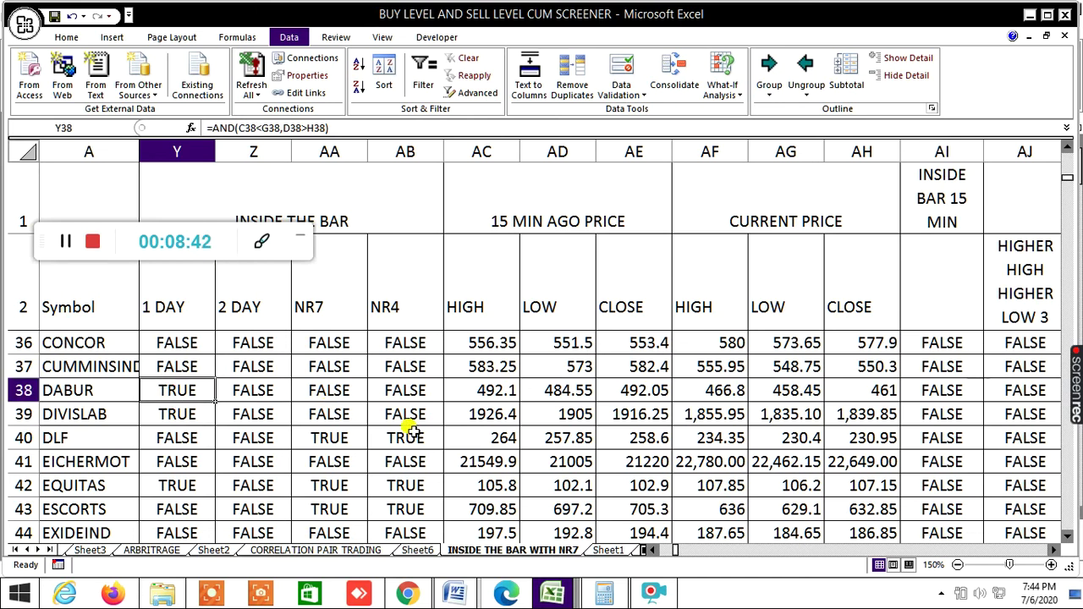
{"action": "left_click", "coordinate": [335, 440]}
{"action": "left_click", "coordinate": [377, 440]}
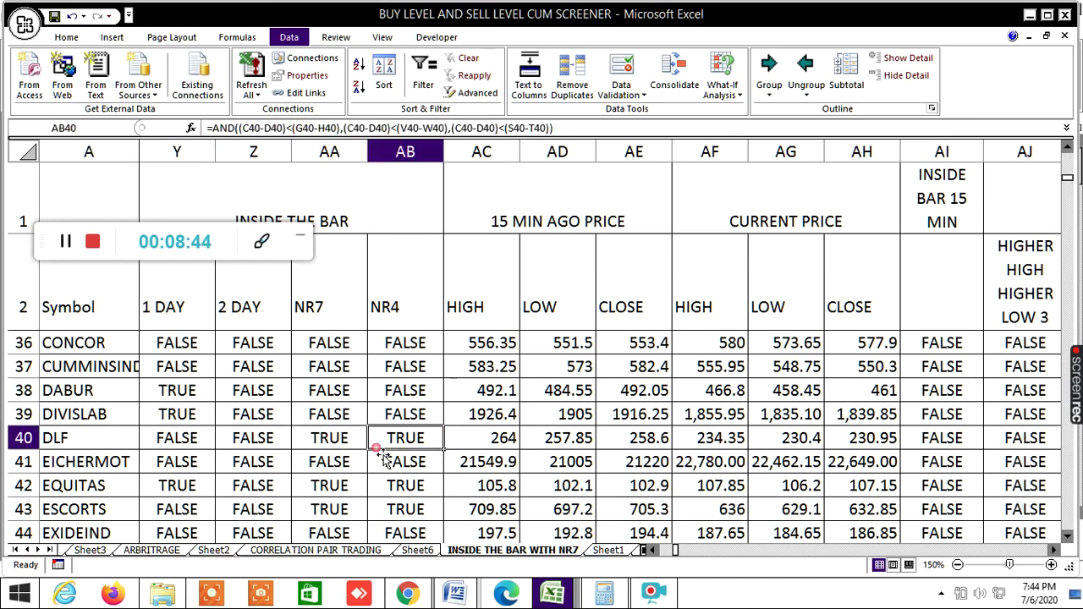
{"action": "scroll", "coordinate": [313, 494], "scroll_direction": "down", "scroll_amount": 3}
{"action": "scroll", "coordinate": [554, 464], "scroll_direction": "up", "scroll_amount": 1}
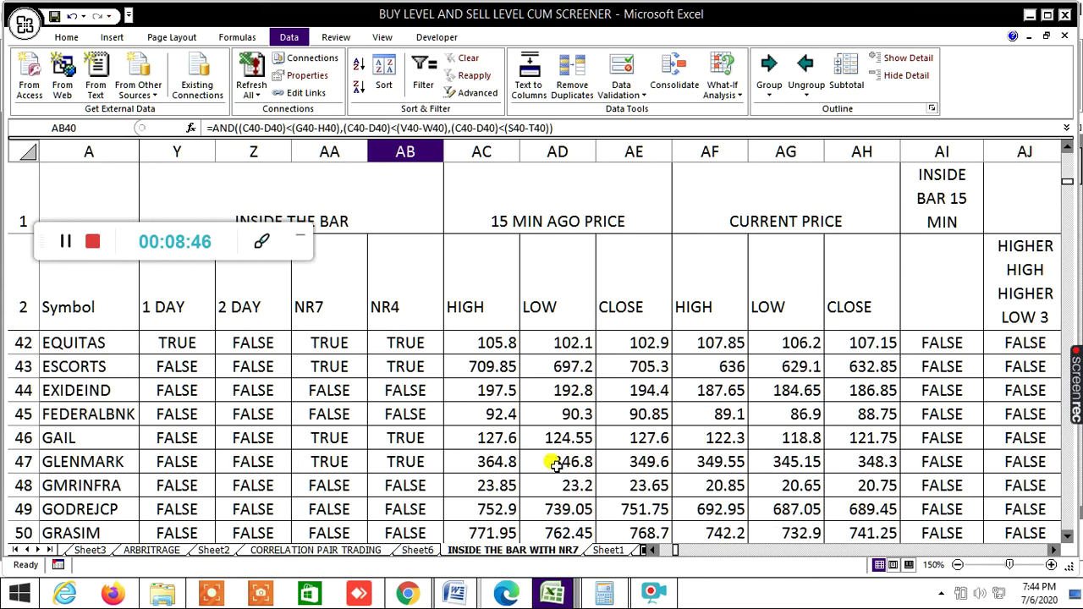
Scan the higher-high, lower-low, doji, hammer, hanging man and open=high/low columns AJ to AT down the stock list for TRUE signals.
{"action": "scroll", "coordinate": [550, 464], "scroll_direction": "up", "scroll_amount": 13}
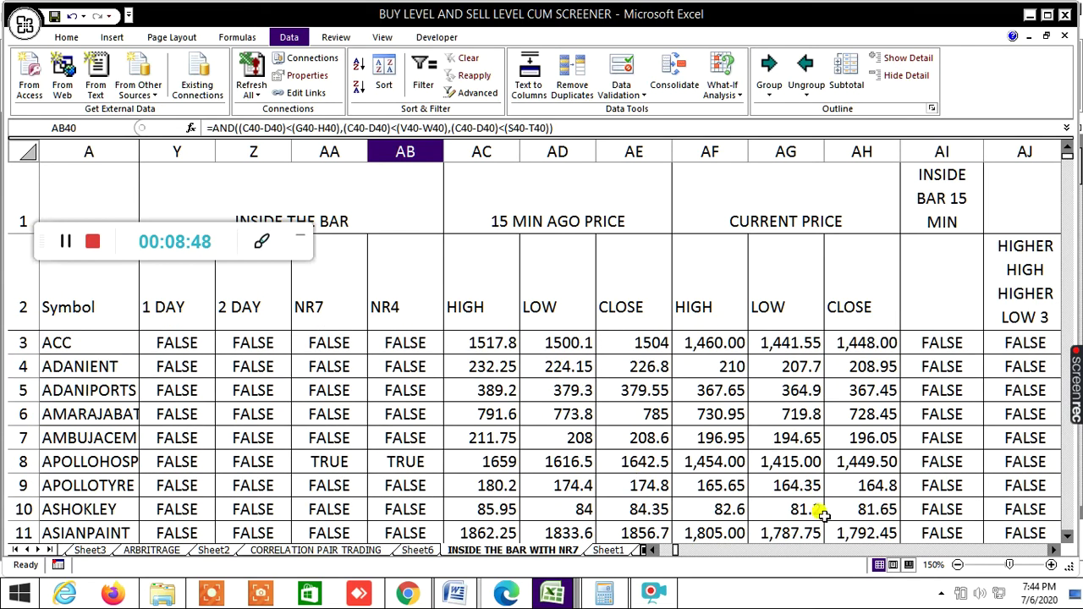
{"action": "left_click_drag", "start_coordinate": [1055, 550], "coordinate": [1054, 549]}
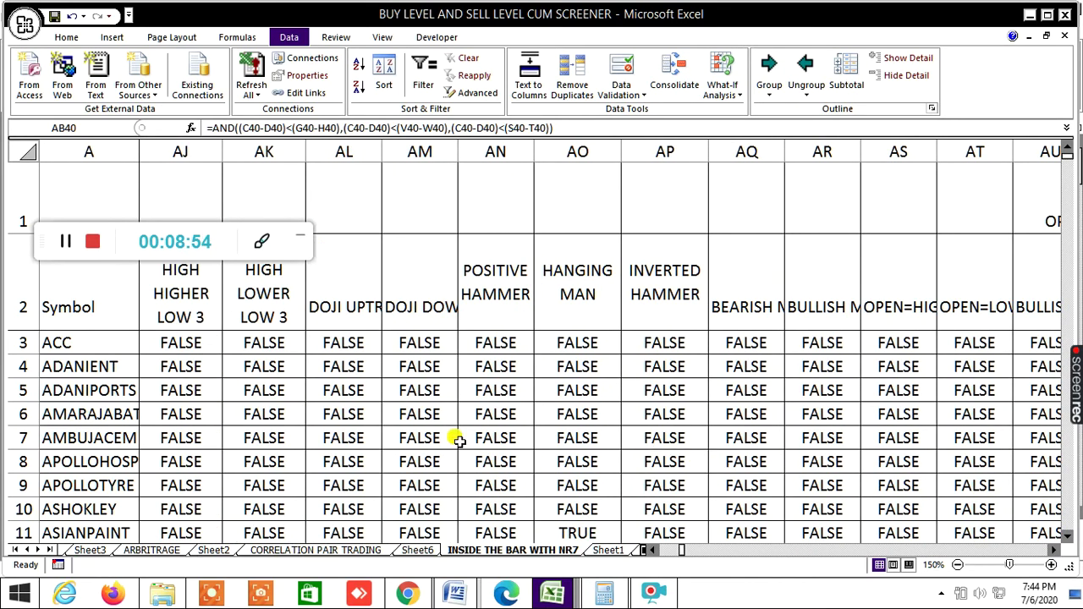
{"action": "scroll", "coordinate": [253, 441], "scroll_direction": "down", "scroll_amount": 4}
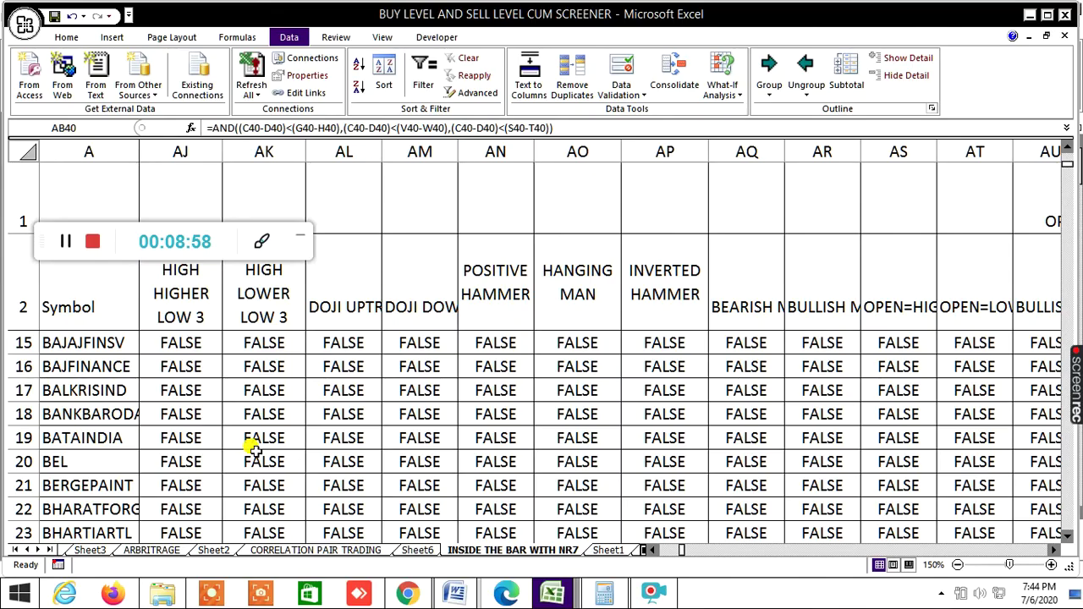
{"action": "scroll", "coordinate": [253, 447], "scroll_direction": "down", "scroll_amount": 5}
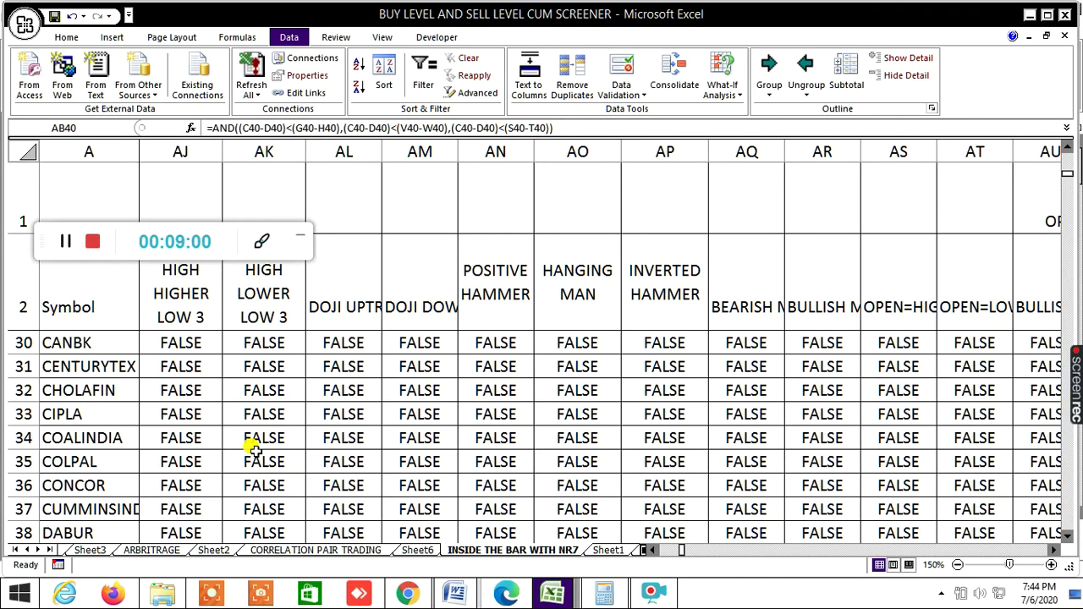
{"action": "scroll", "coordinate": [253, 447], "scroll_direction": "down", "scroll_amount": 1}
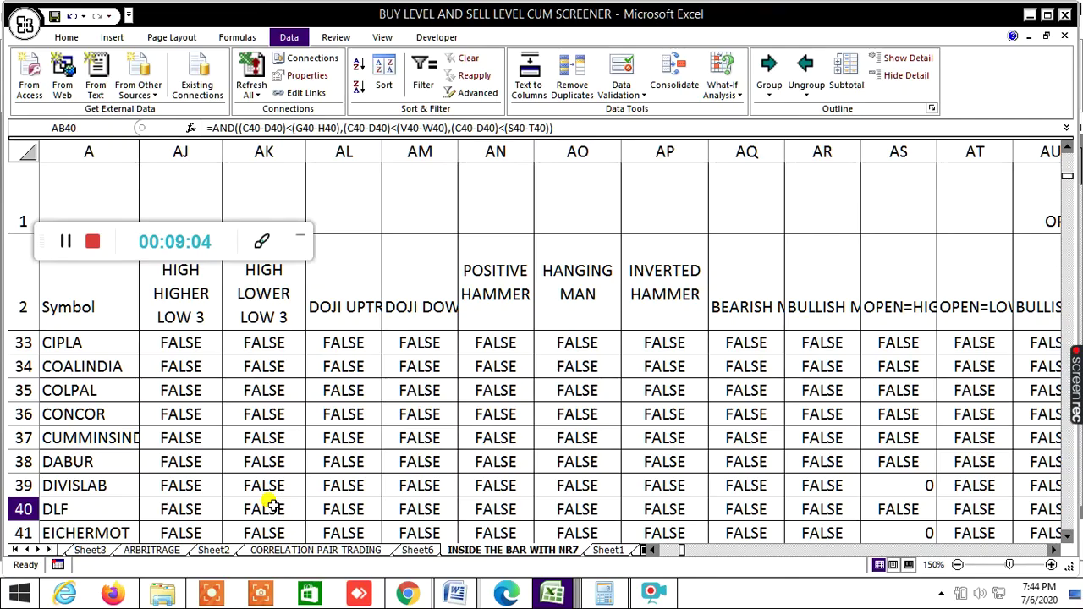
{"action": "scroll", "coordinate": [269, 501], "scroll_direction": "down", "scroll_amount": 6}
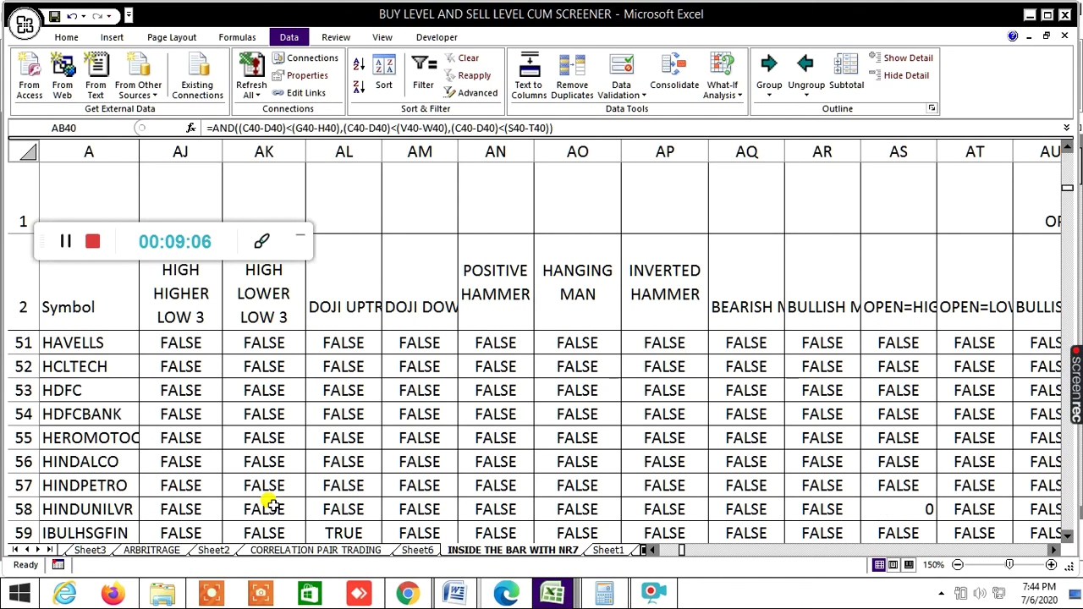
{"action": "scroll", "coordinate": [269, 501], "scroll_direction": "down", "scroll_amount": 3}
{"action": "scroll", "coordinate": [269, 501], "scroll_direction": "down", "scroll_amount": 8}
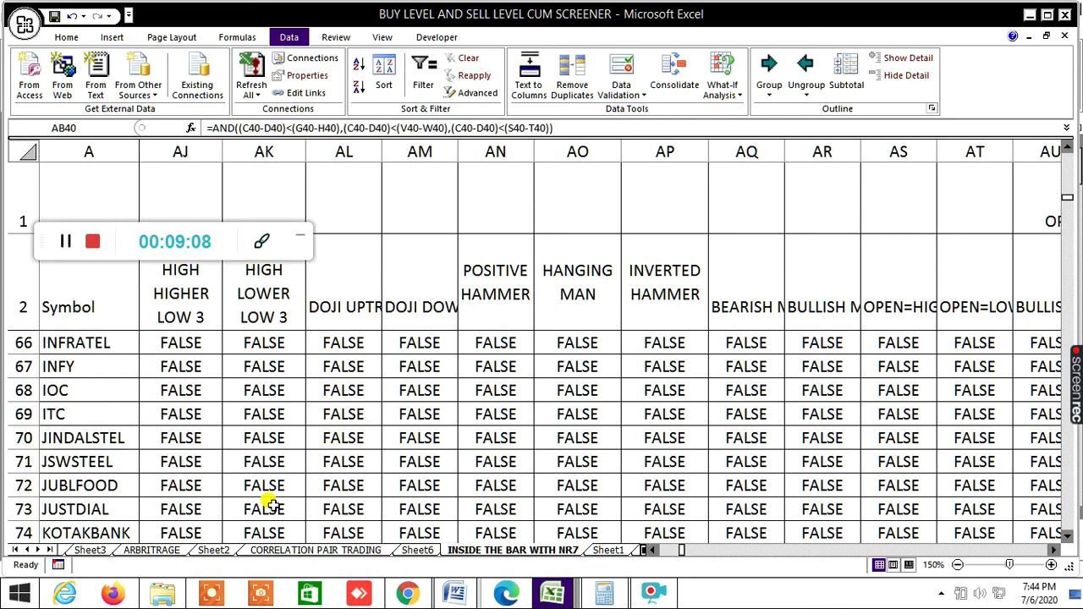
{"action": "scroll", "coordinate": [269, 501], "scroll_direction": "down", "scroll_amount": 18}
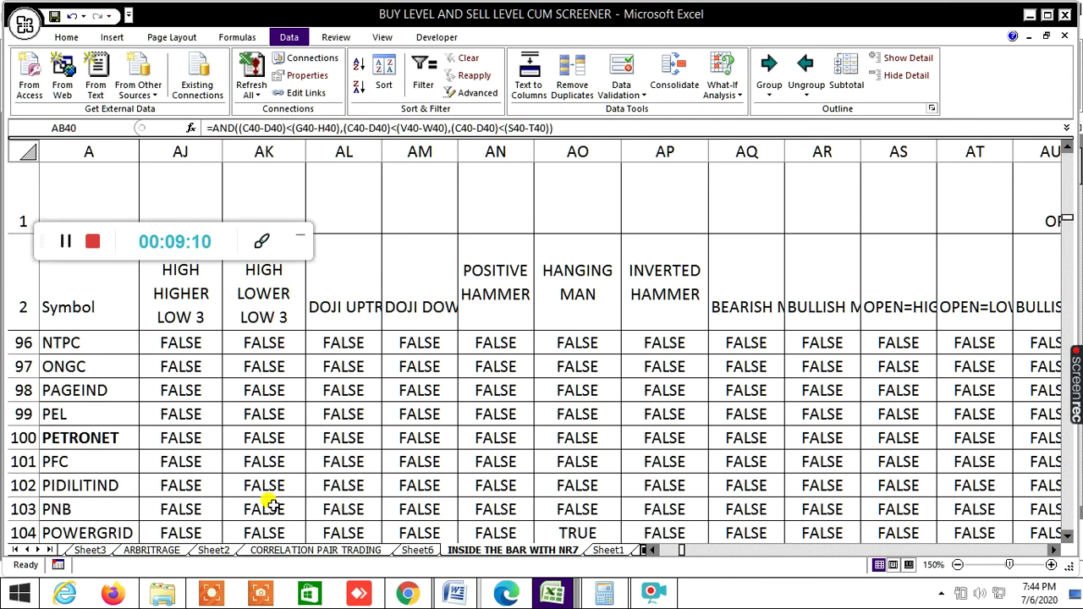
{"action": "scroll", "coordinate": [269, 500], "scroll_direction": "down", "scroll_amount": 11}
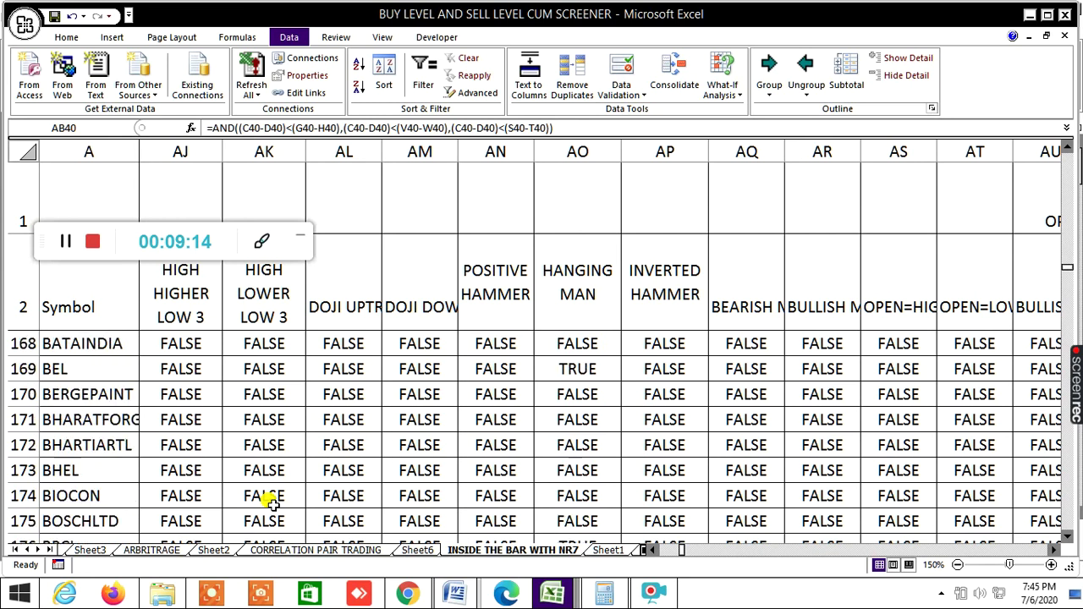
{"action": "scroll", "coordinate": [269, 500], "scroll_direction": "up", "scroll_amount": 3}
{"action": "scroll", "coordinate": [269, 500], "scroll_direction": "down", "scroll_amount": 5}
{"action": "scroll", "coordinate": [362, 471], "scroll_direction": "up", "scroll_amount": 20}
{"action": "scroll", "coordinate": [565, 472], "scroll_direction": "up", "scroll_amount": 20}
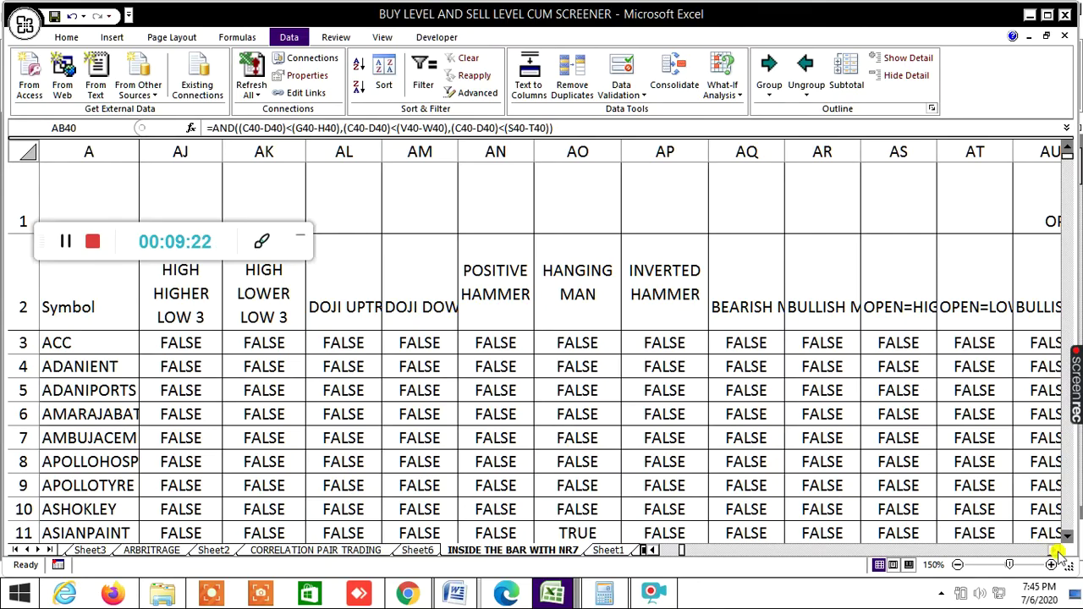
Bring the OPEN DRIVE and shakeout columns into view, and examine the HANGING MAN condition for ASIANPAINT in cell AO11.
{"action": "left_click", "coordinate": [1057, 550]}
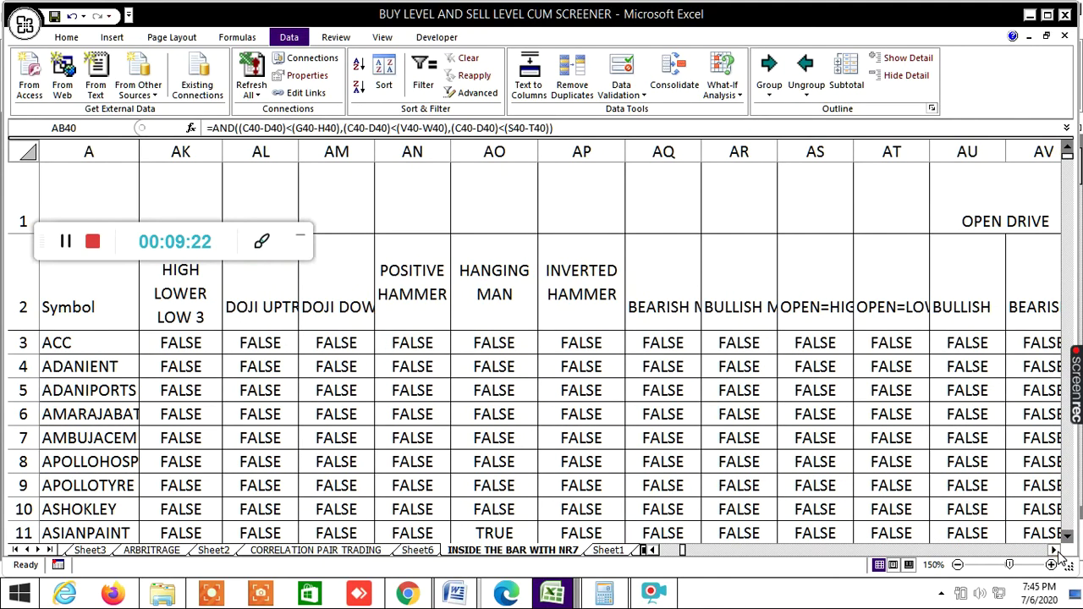
{"action": "left_click", "coordinate": [1058, 550]}
{"action": "left_click", "coordinate": [1057, 550]}
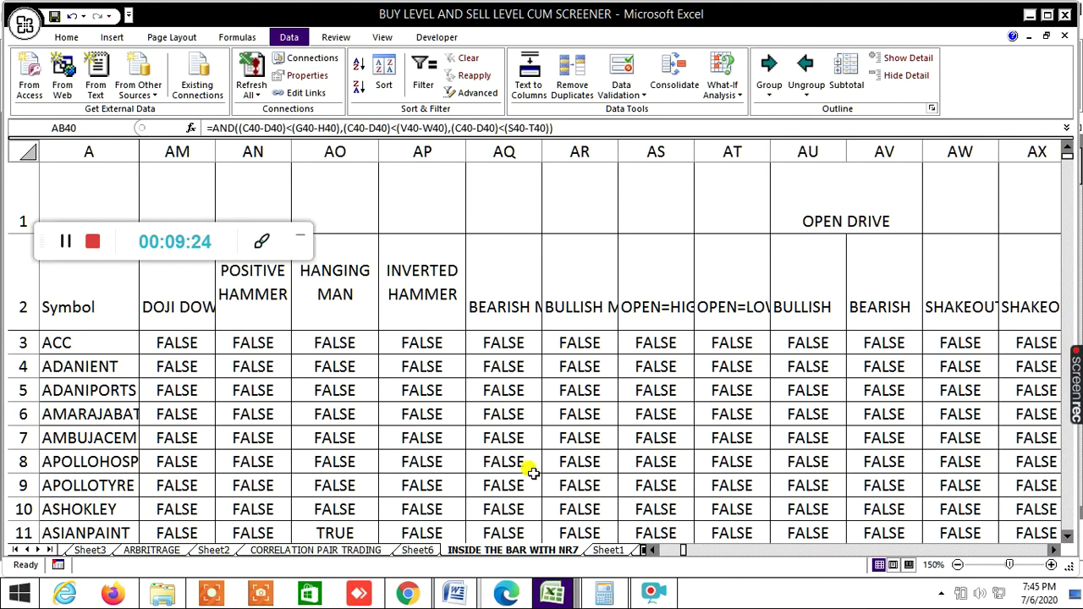
{"action": "left_click", "coordinate": [347, 535]}
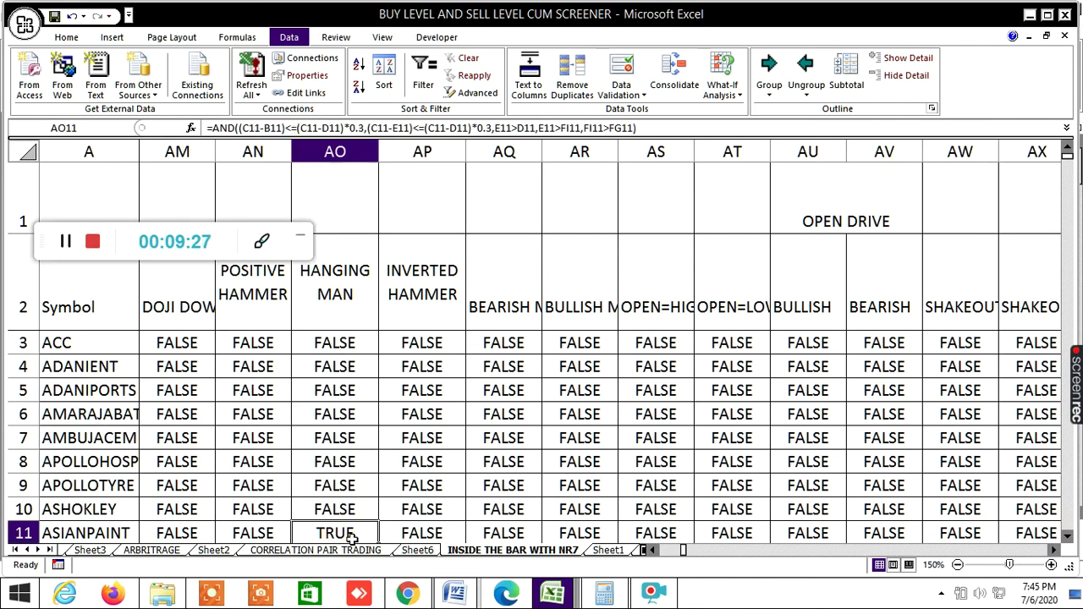
{"action": "scroll", "coordinate": [448, 474], "scroll_direction": "down", "scroll_amount": 2}
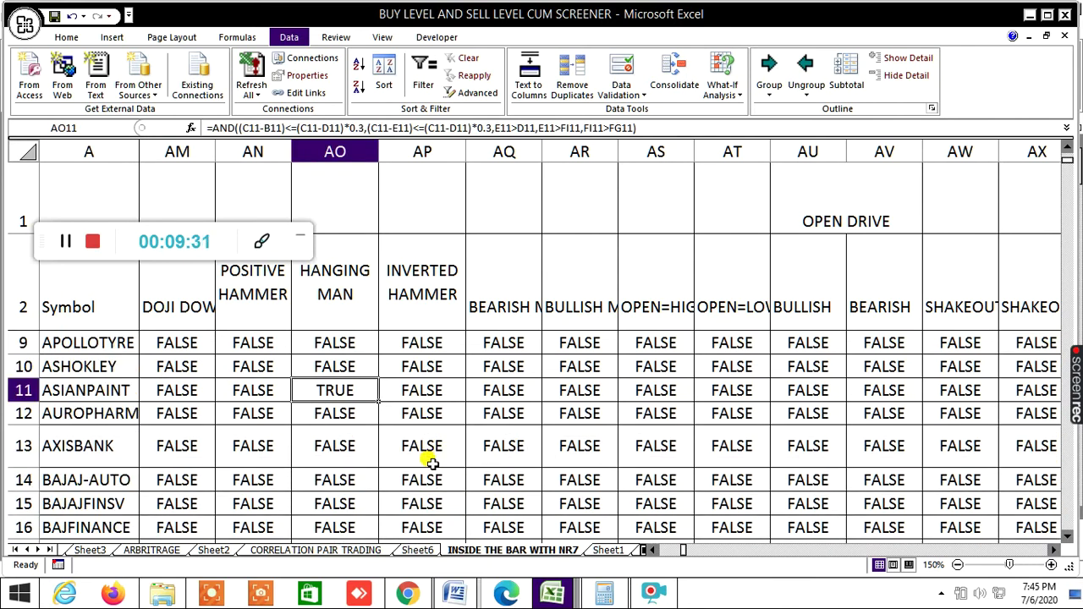
Examine the HANGING MAN conditions for MANAPPURAM and POWERGRID in cells AO81 and AO104.
{"action": "scroll", "coordinate": [426, 468], "scroll_direction": "down", "scroll_amount": 7}
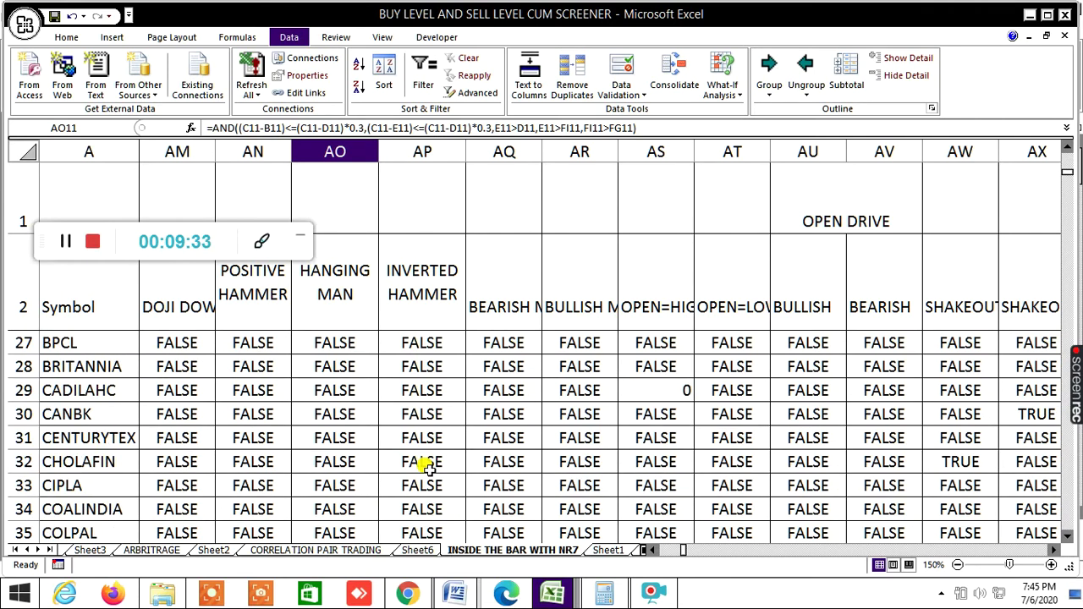
{"action": "scroll", "coordinate": [425, 468], "scroll_direction": "down", "scroll_amount": 15}
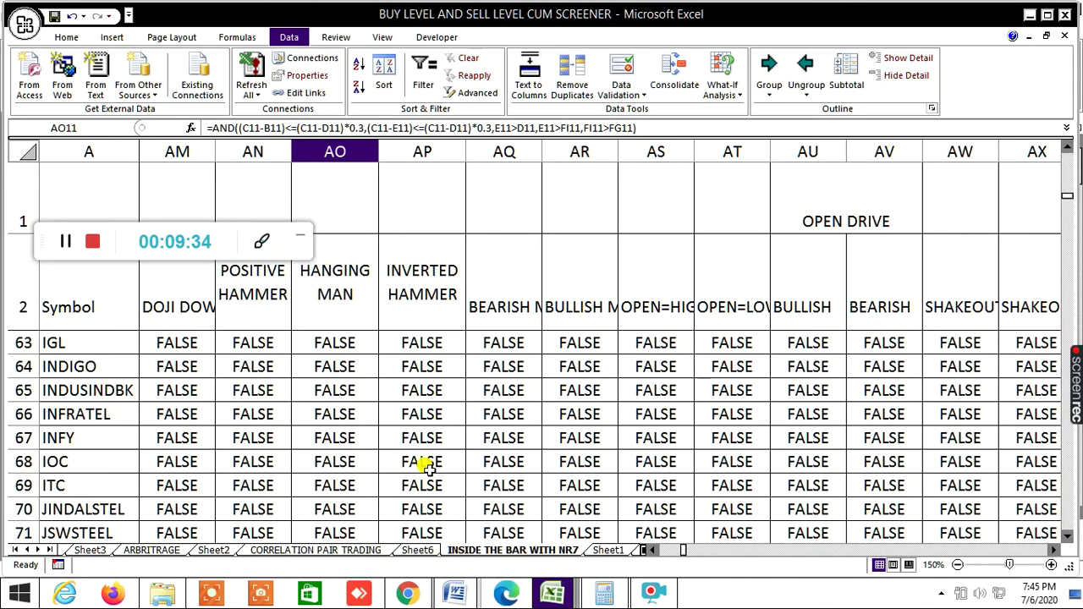
{"action": "left_click", "coordinate": [341, 488]}
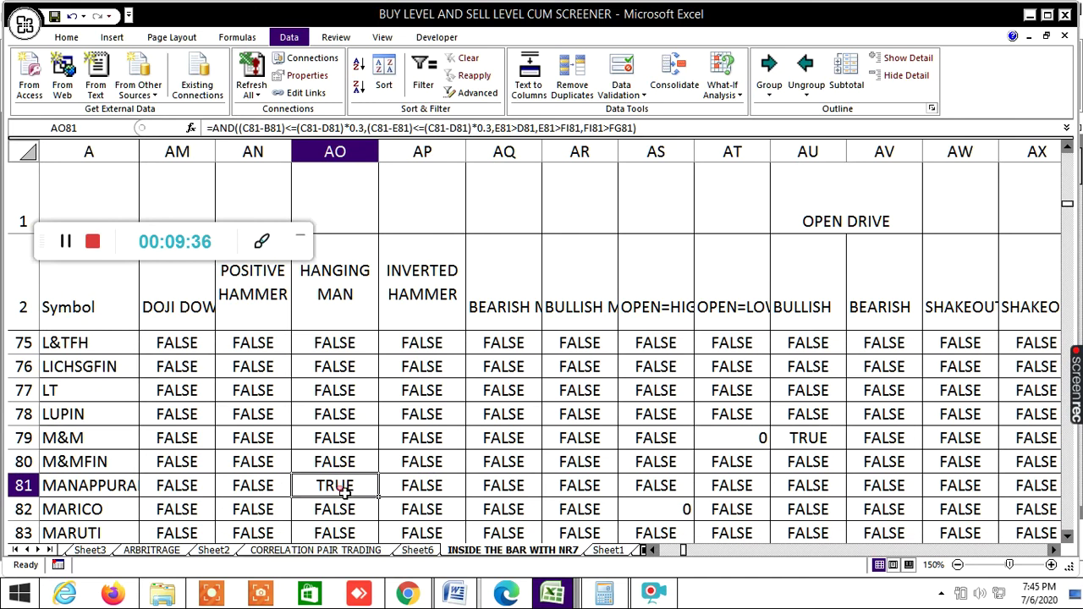
{"action": "scroll", "coordinate": [427, 464], "scroll_direction": "up", "scroll_amount": 1}
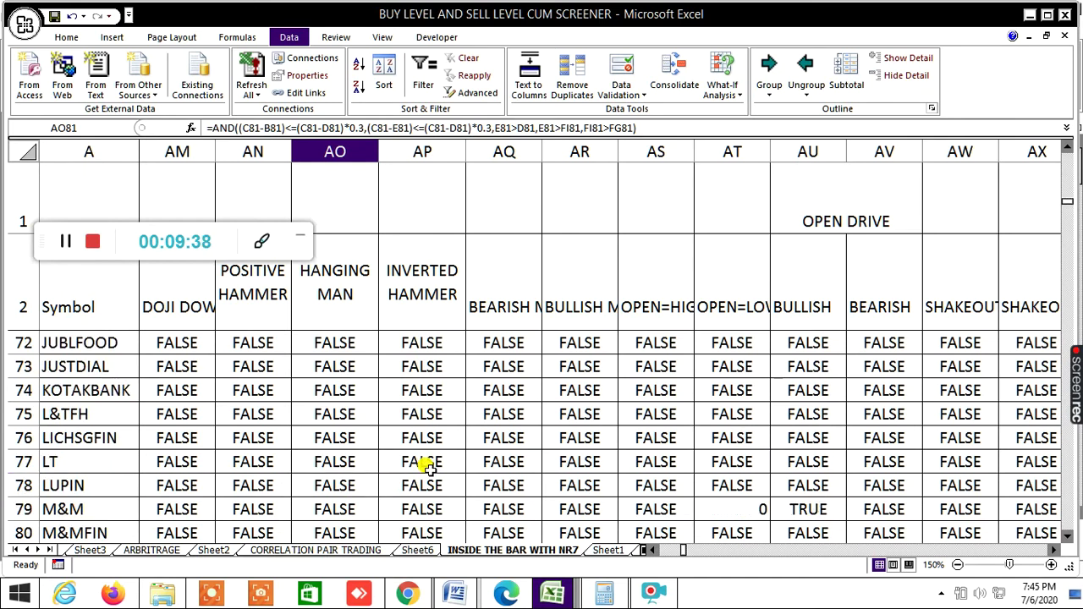
{"action": "scroll", "coordinate": [423, 460], "scroll_direction": "down", "scroll_amount": 2}
{"action": "scroll", "coordinate": [389, 459], "scroll_direction": "down", "scroll_amount": 3}
{"action": "scroll", "coordinate": [390, 459], "scroll_direction": "down", "scroll_amount": 4}
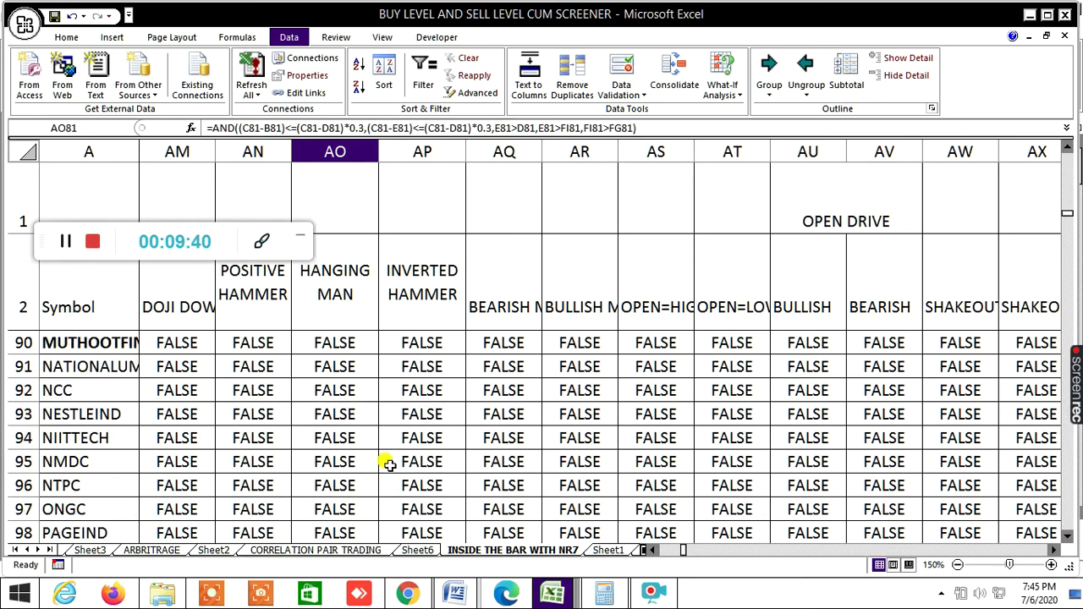
{"action": "left_click", "coordinate": [349, 468]}
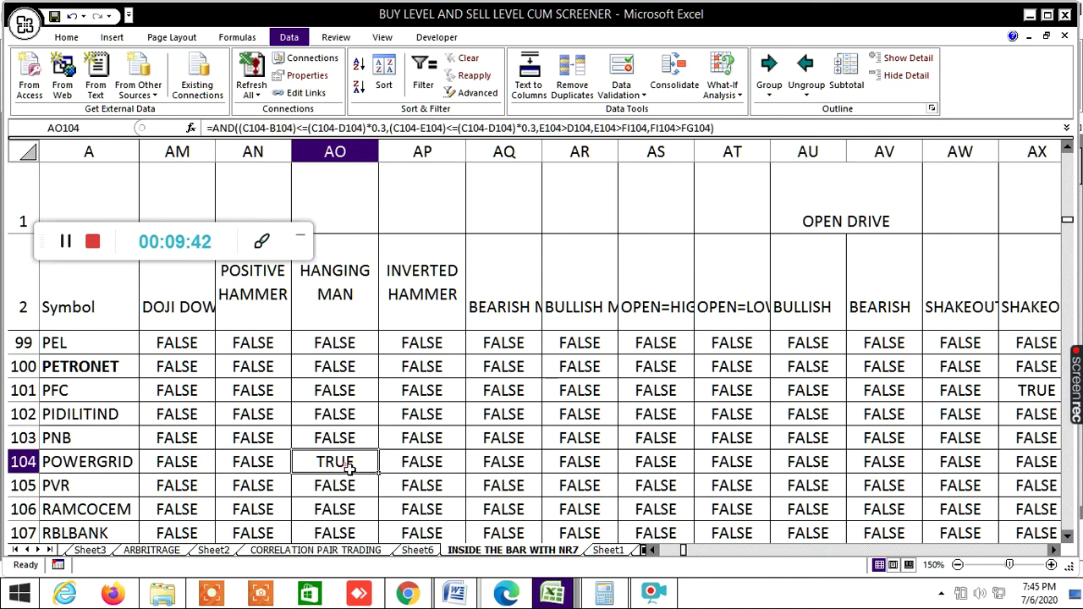
Examine the INVERTED HAMMER condition for TCS in cell AP122.
{"action": "scroll", "coordinate": [410, 480], "scroll_direction": "down", "scroll_amount": 8}
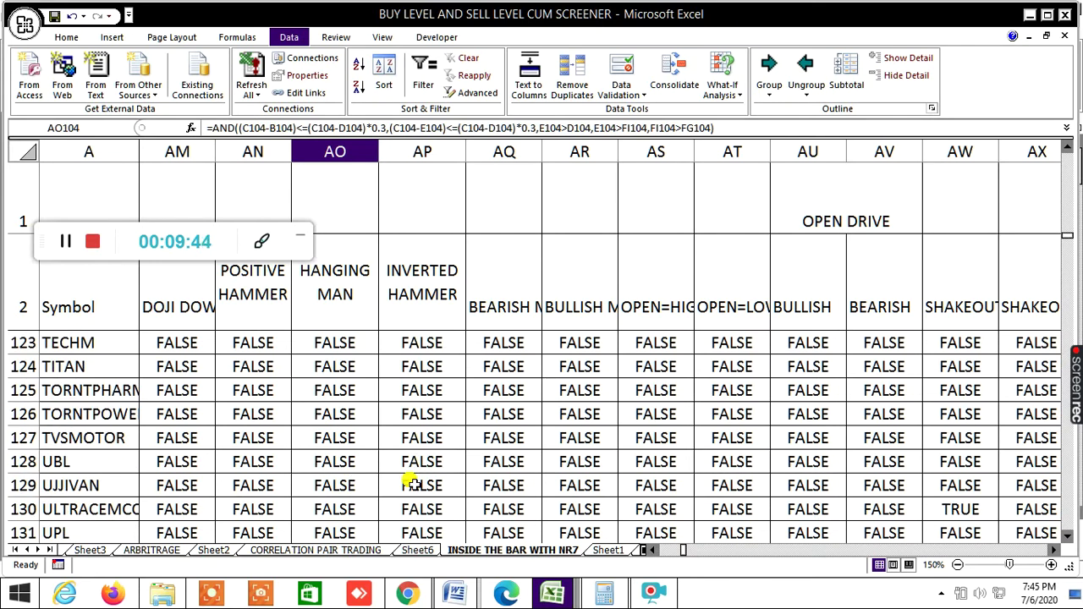
{"action": "scroll", "coordinate": [410, 472], "scroll_direction": "up", "scroll_amount": 2}
{"action": "left_click", "coordinate": [422, 461]}
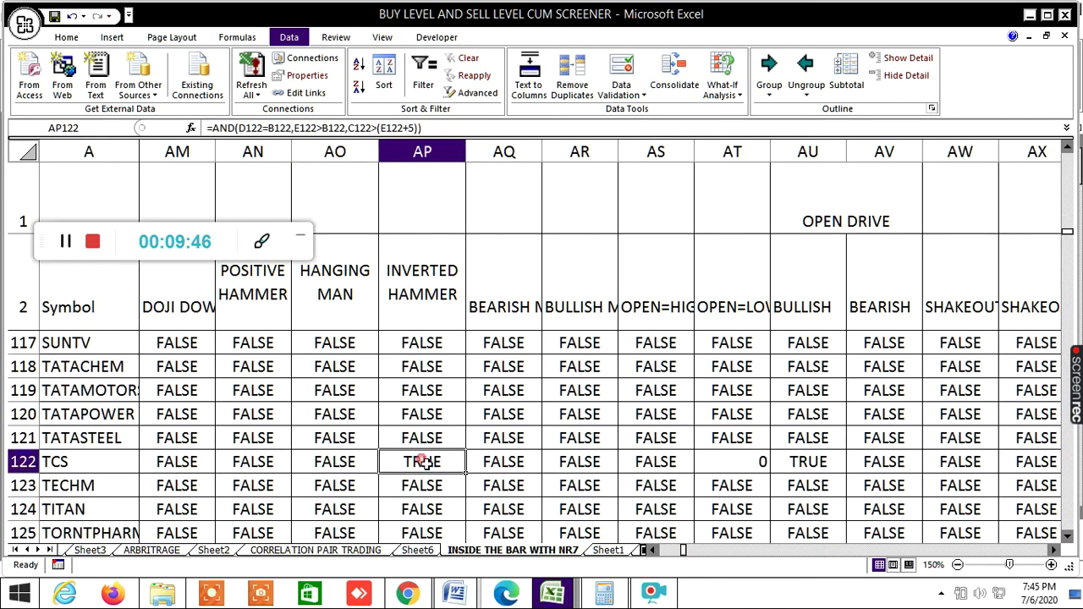
Bring the MASTER long and short columns into view, and examine the MASTER3.5 LONG conditions in cells AZ4, AZ6 and AZ8.
{"action": "scroll", "coordinate": [491, 443], "scroll_direction": "up", "scroll_amount": 6}
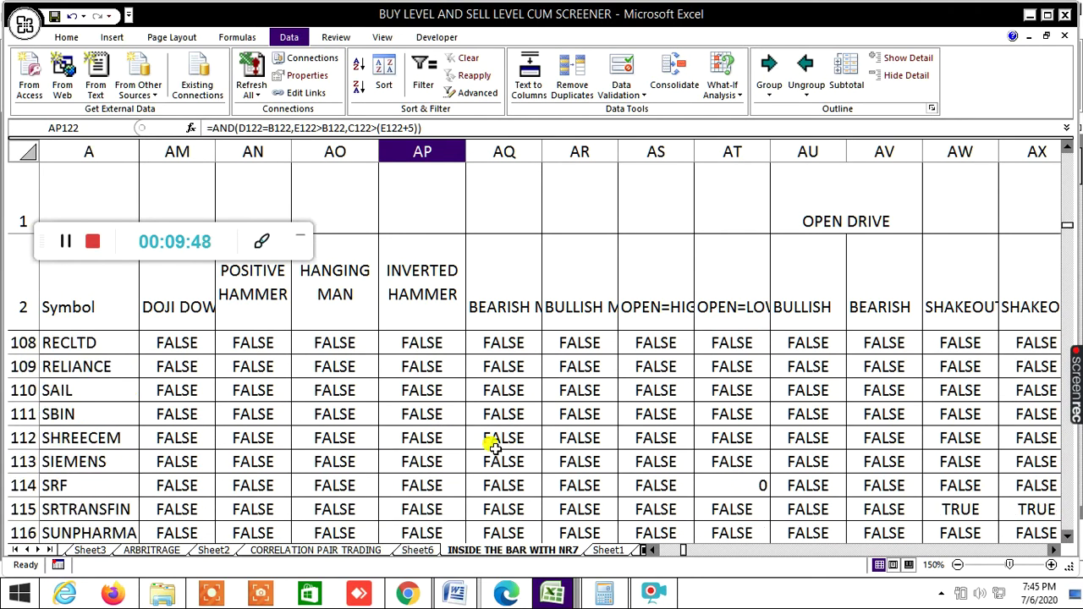
{"action": "scroll", "coordinate": [497, 443], "scroll_direction": "up", "scroll_amount": 20}
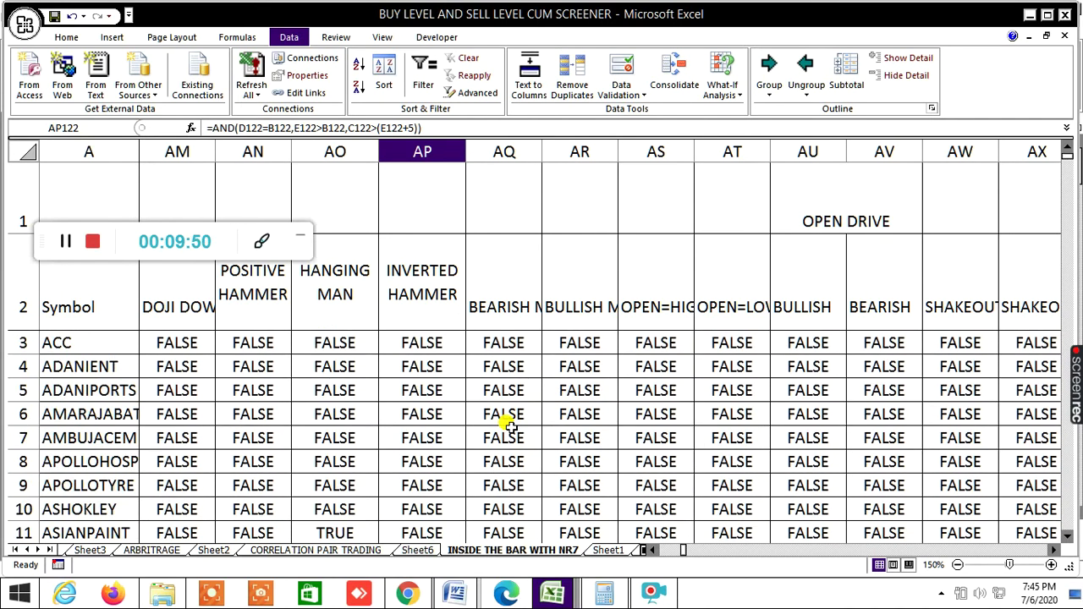
{"action": "left_click", "coordinate": [1056, 550]}
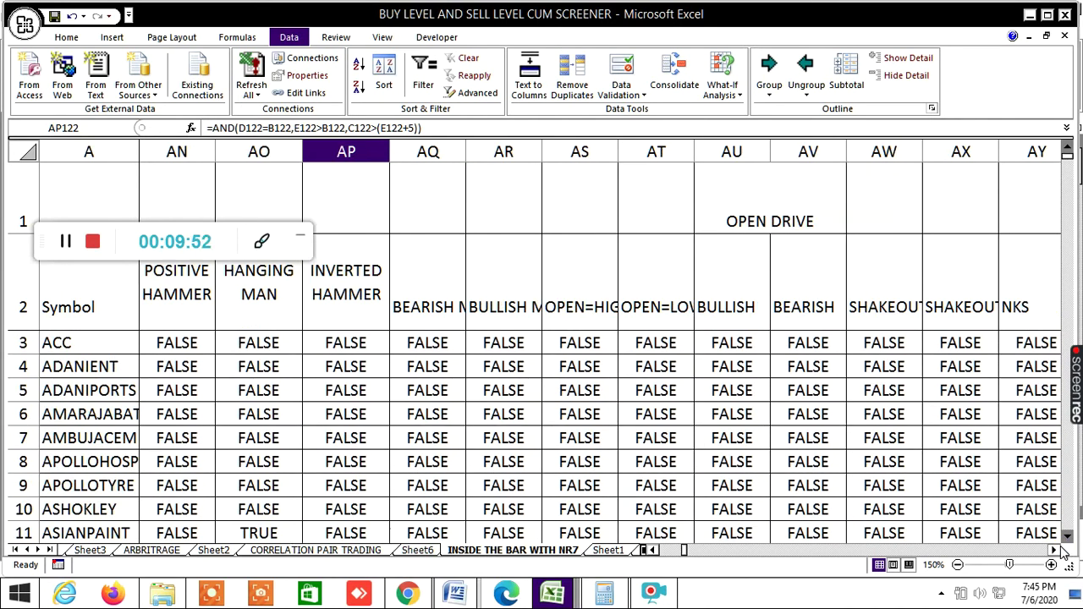
{"action": "left_click", "coordinate": [1056, 550]}
{"action": "left_click", "coordinate": [1056, 550]}
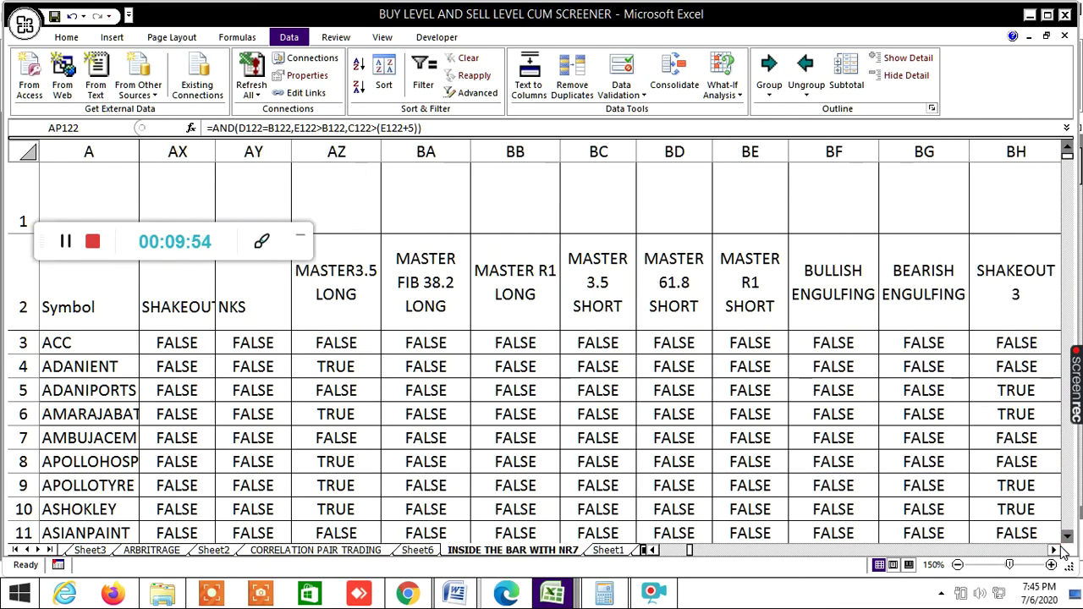
{"action": "left_click", "coordinate": [1056, 550]}
{"action": "left_click", "coordinate": [1056, 549]}
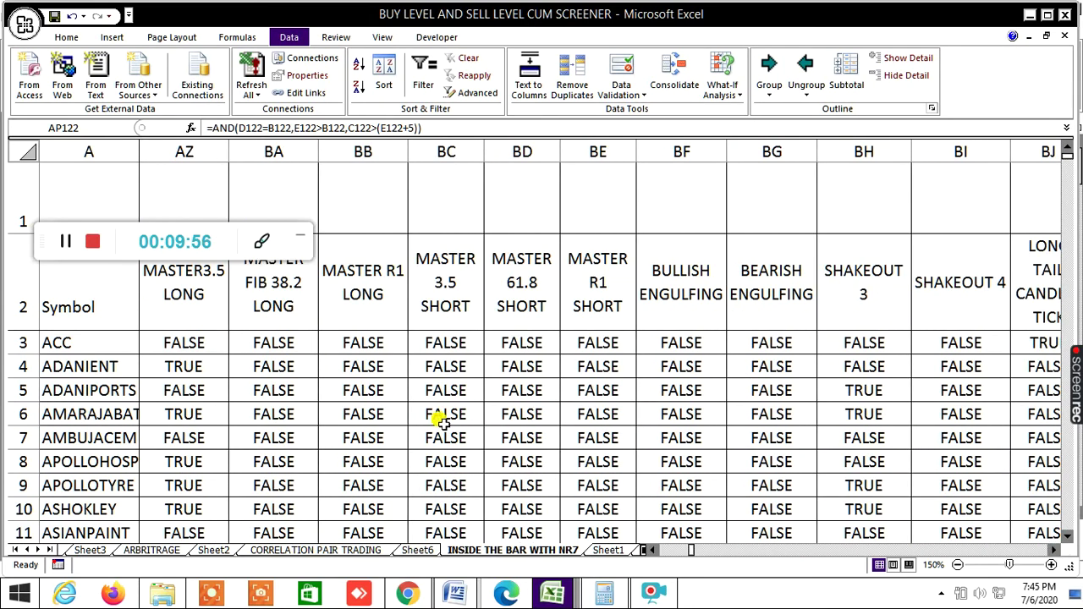
{"action": "left_click", "coordinate": [186, 377]}
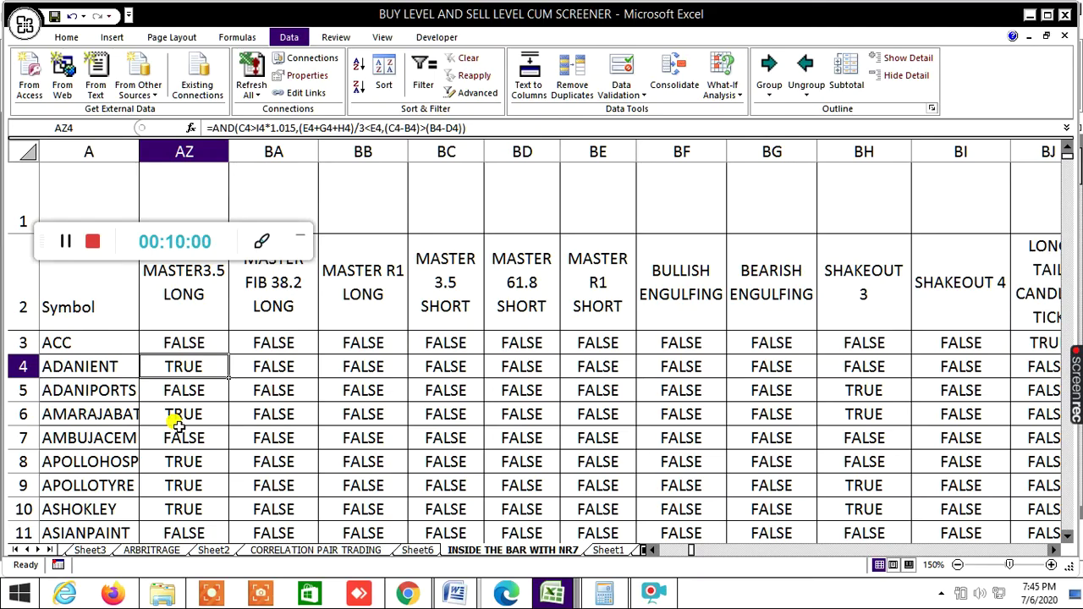
{"action": "left_click", "coordinate": [176, 419]}
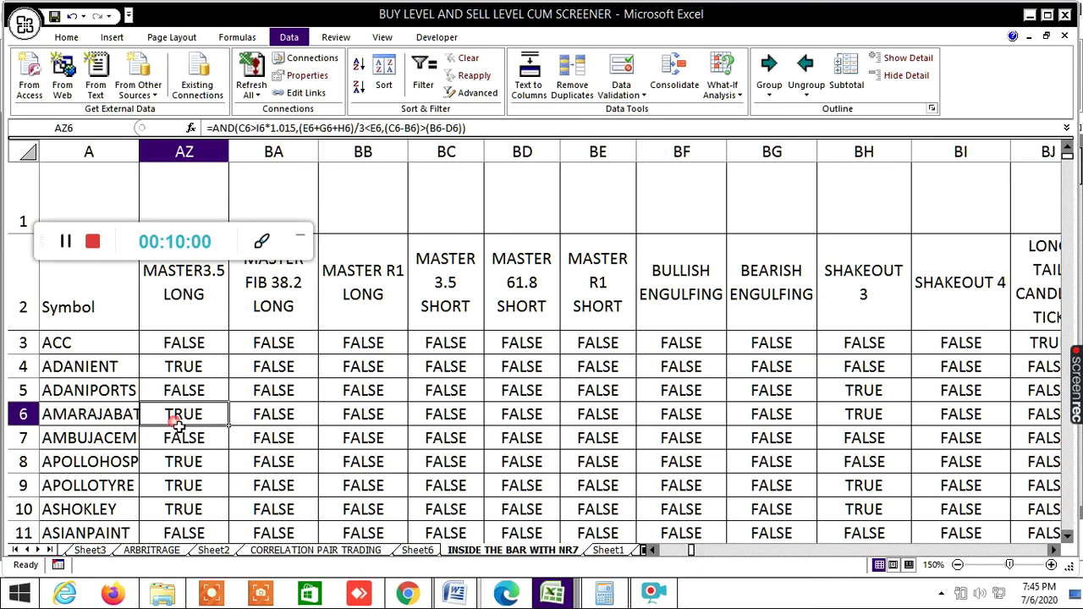
{"action": "left_click", "coordinate": [188, 370]}
{"action": "left_click", "coordinate": [194, 418]}
{"action": "left_click", "coordinate": [194, 464]}
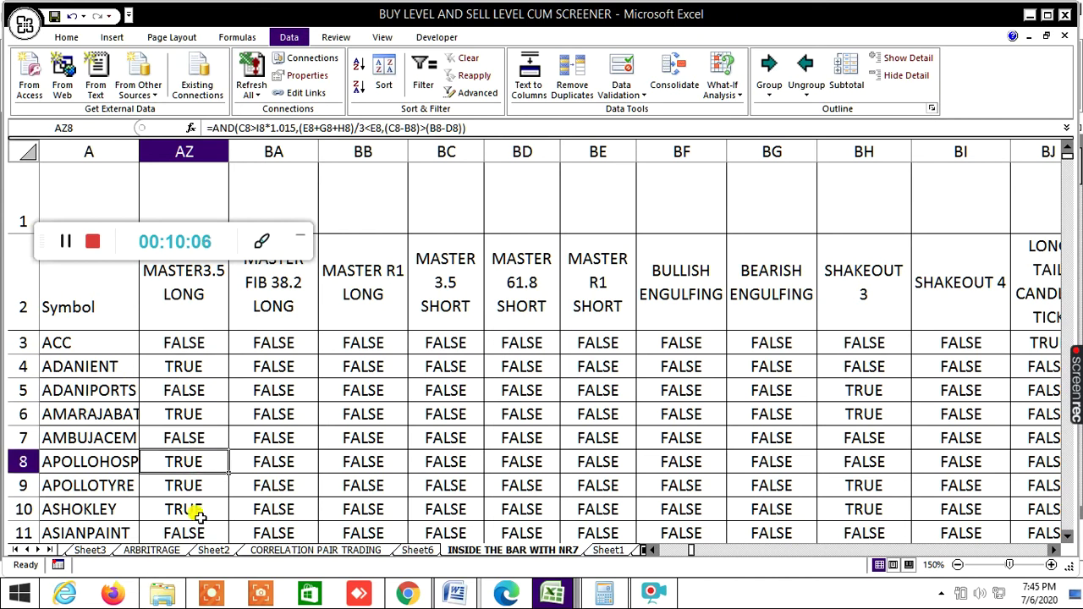
Examine the MASTER3.5 LONG conditions for APOLLOTYRE, ASHOKLEY, BATAINDIA and BEL in column AZ.
{"action": "left_click", "coordinate": [196, 514]}
{"action": "left_click", "coordinate": [197, 465]}
{"action": "left_click", "coordinate": [190, 486]}
{"action": "left_click", "coordinate": [186, 509]}
{"action": "scroll", "coordinate": [203, 491], "scroll_direction": "down", "scroll_amount": 4}
{"action": "left_click", "coordinate": [181, 440]}
{"action": "left_click", "coordinate": [184, 464]}
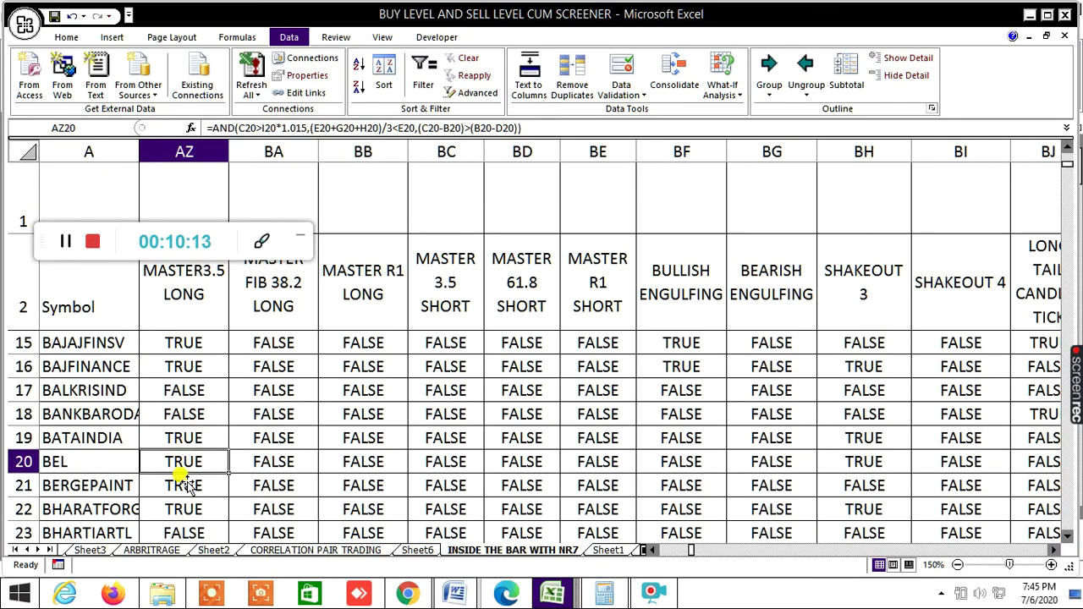
Scan the engulfing and SHAKEOUT 3 and 4 columns BF to BI down the stock list for TRUE signals.
{"action": "scroll", "coordinate": [317, 450], "scroll_direction": "up", "scroll_amount": 4}
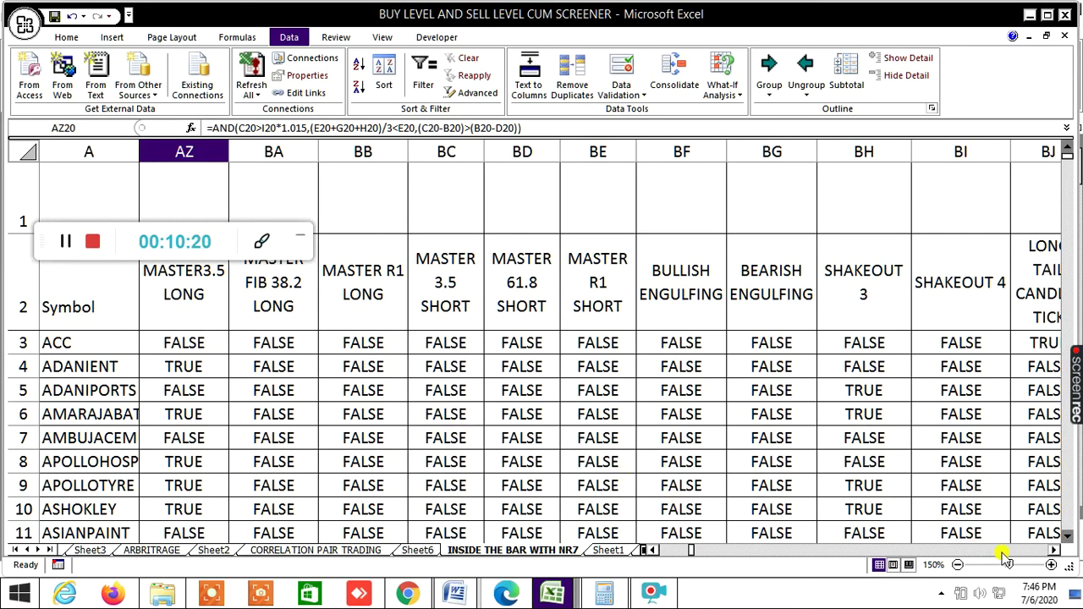
{"action": "left_click", "coordinate": [1052, 551]}
{"action": "left_click", "coordinate": [1052, 552]}
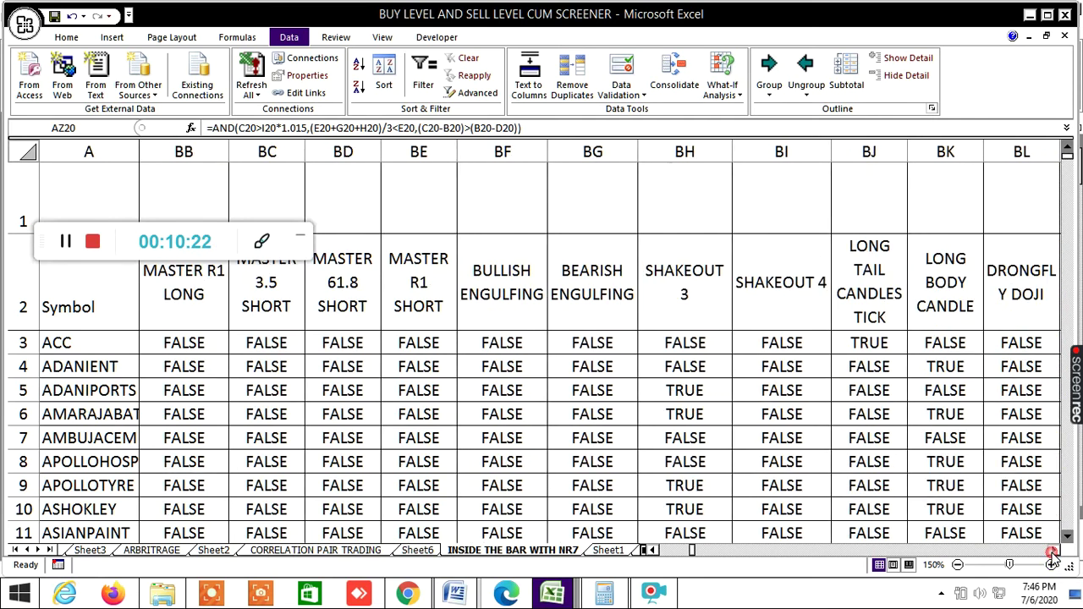
{"action": "left_click", "coordinate": [1052, 552]}
{"action": "left_click", "coordinate": [1052, 552]}
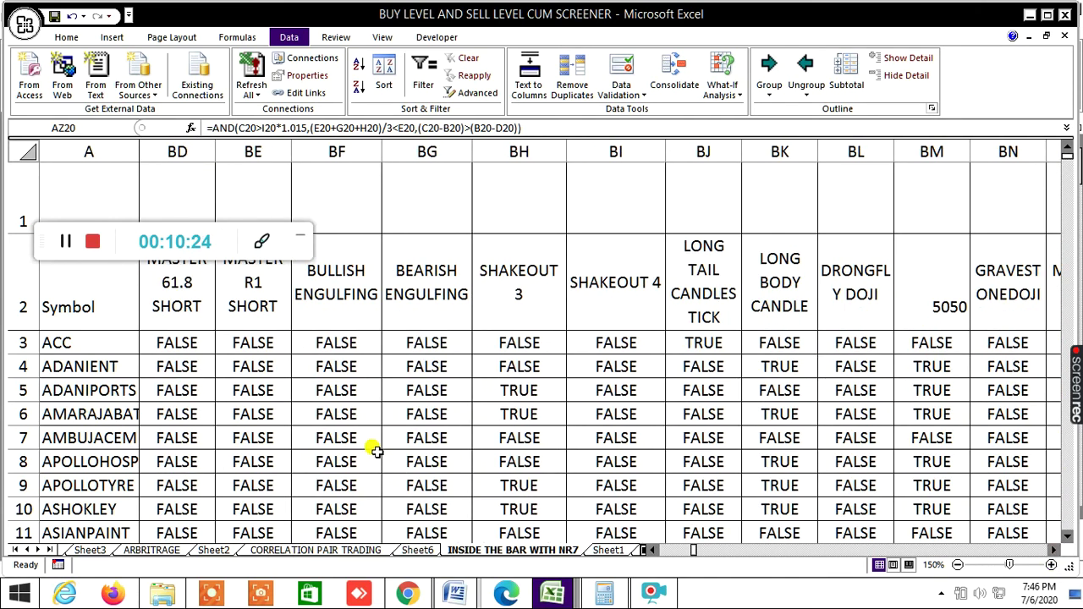
{"action": "scroll", "coordinate": [327, 443], "scroll_direction": "down", "scroll_amount": 2}
{"action": "scroll", "coordinate": [331, 451], "scroll_direction": "down", "scroll_amount": 12}
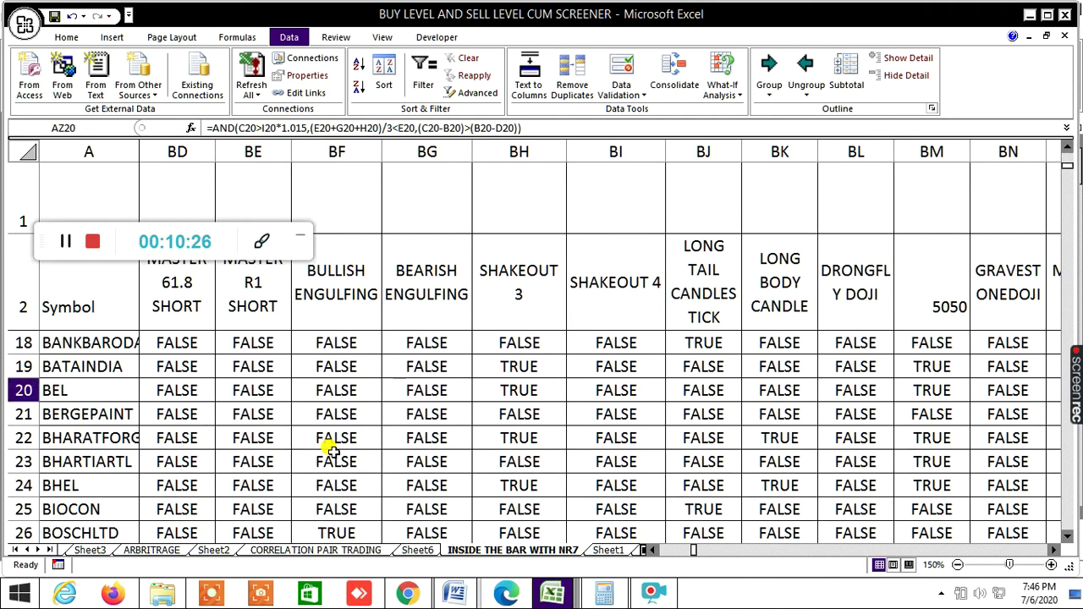
{"action": "scroll", "coordinate": [332, 451], "scroll_direction": "down", "scroll_amount": 3}
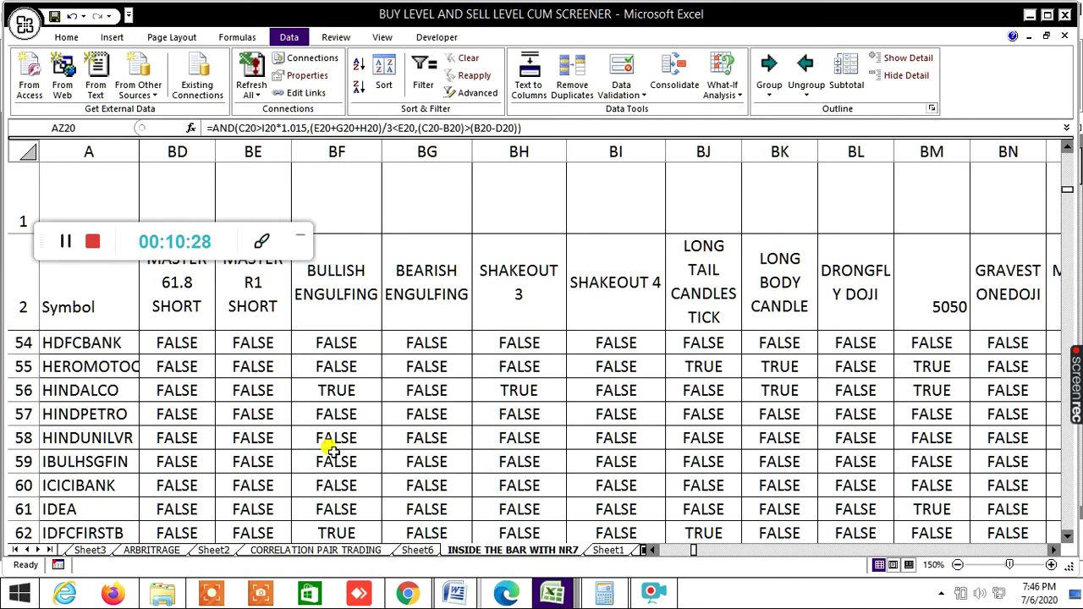
{"action": "scroll", "coordinate": [325, 453], "scroll_direction": "down", "scroll_amount": 1}
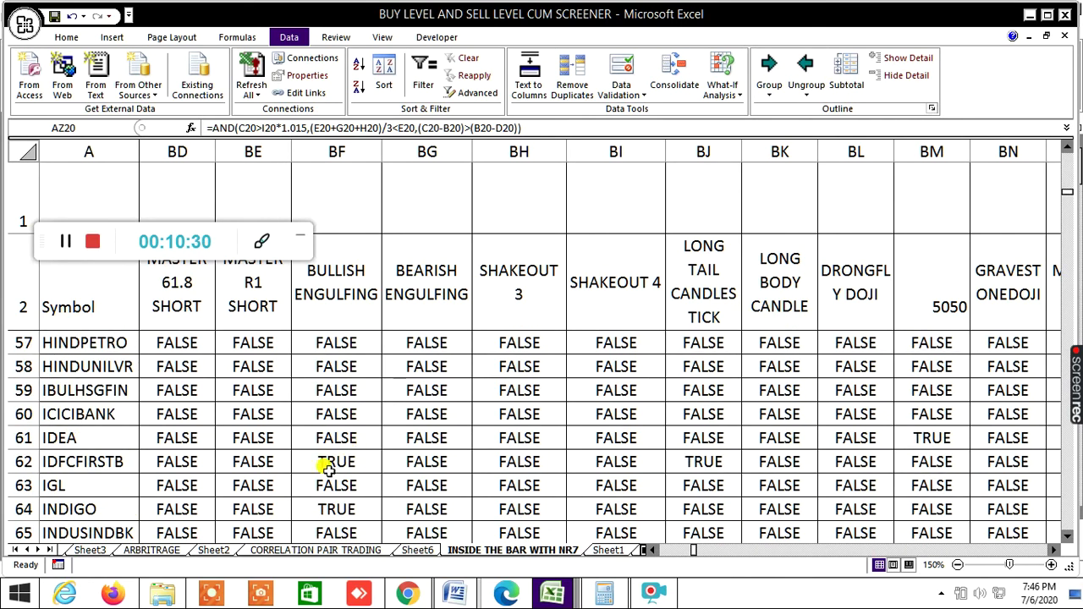
{"action": "scroll", "coordinate": [326, 465], "scroll_direction": "down", "scroll_amount": 2}
{"action": "scroll", "coordinate": [326, 461], "scroll_direction": "up", "scroll_amount": 5}
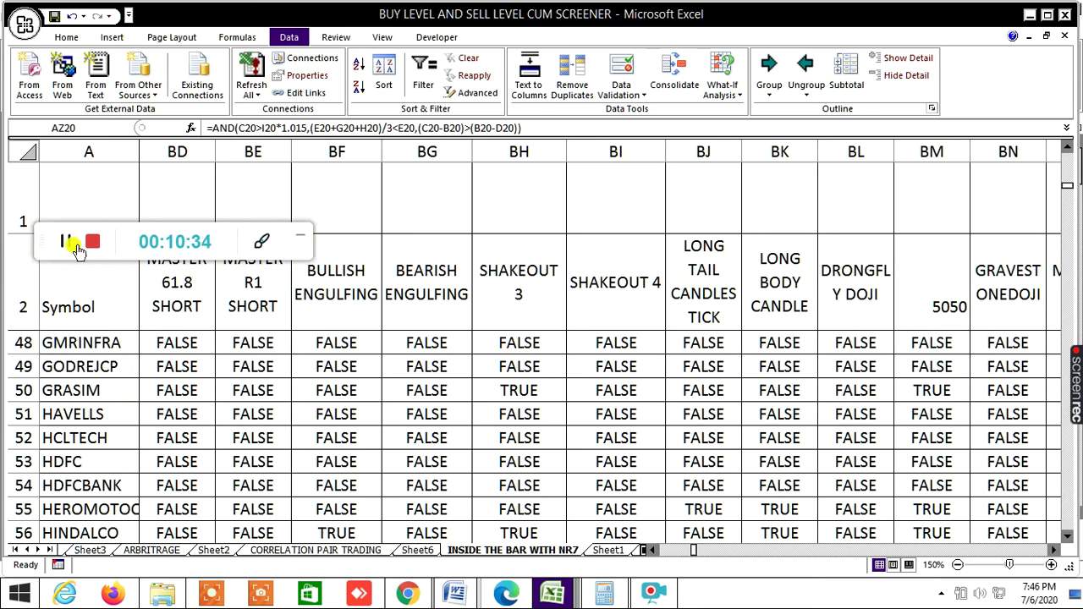
{"action": "left_click", "coordinate": [31, 260]}
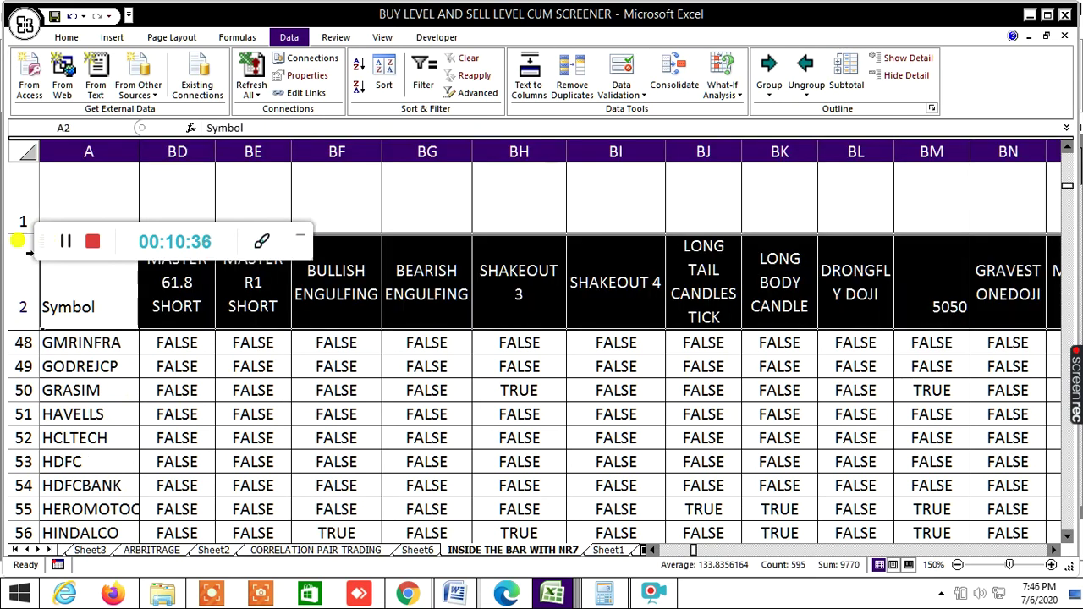
{"action": "left_click_drag", "start_coordinate": [30, 251], "coordinate": [62, 167]}
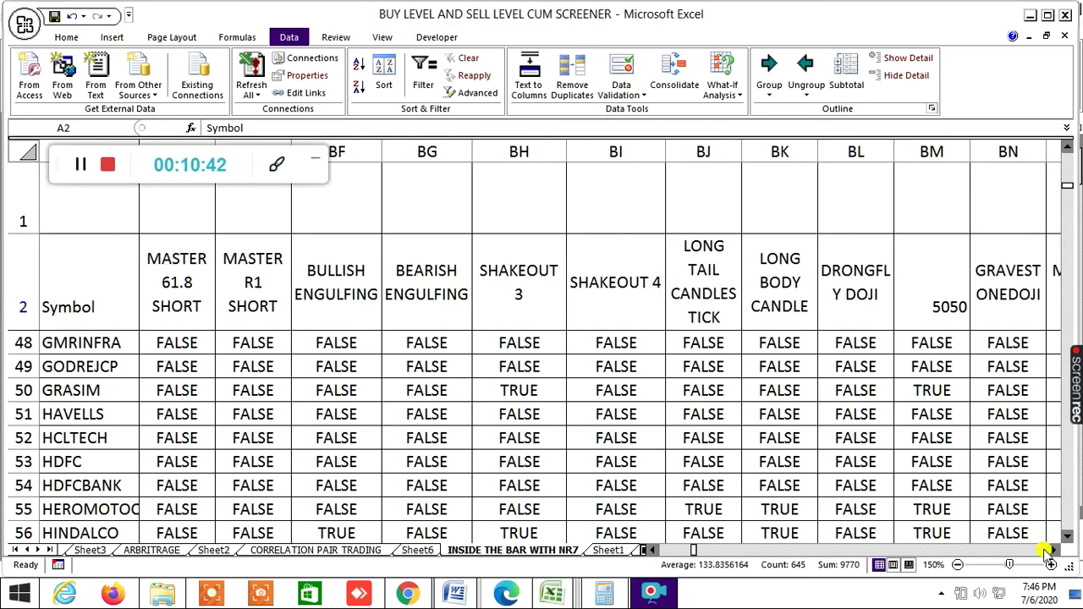
Scan the long tail candlestick, long body candle and dragonfly doji columns BJ to BL down the stock list for TRUE signals.
{"action": "left_click", "coordinate": [1052, 558]}
{"action": "left_click_drag", "start_coordinate": [1052, 558], "coordinate": [1051, 558]}
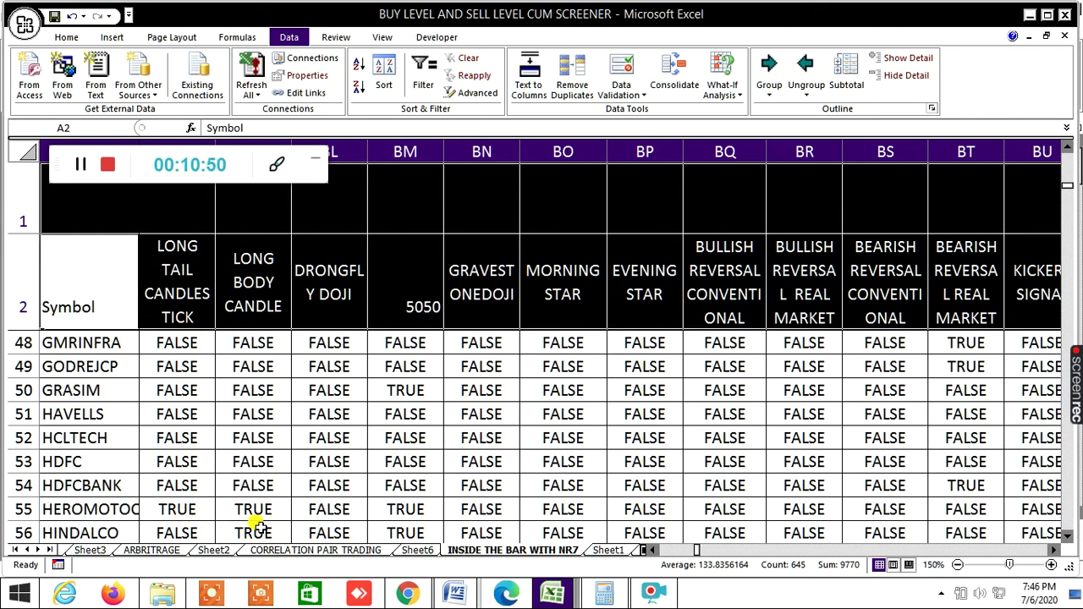
{"action": "scroll", "coordinate": [264, 518], "scroll_direction": "down", "scroll_amount": 1}
{"action": "scroll", "coordinate": [242, 500], "scroll_direction": "down", "scroll_amount": 2}
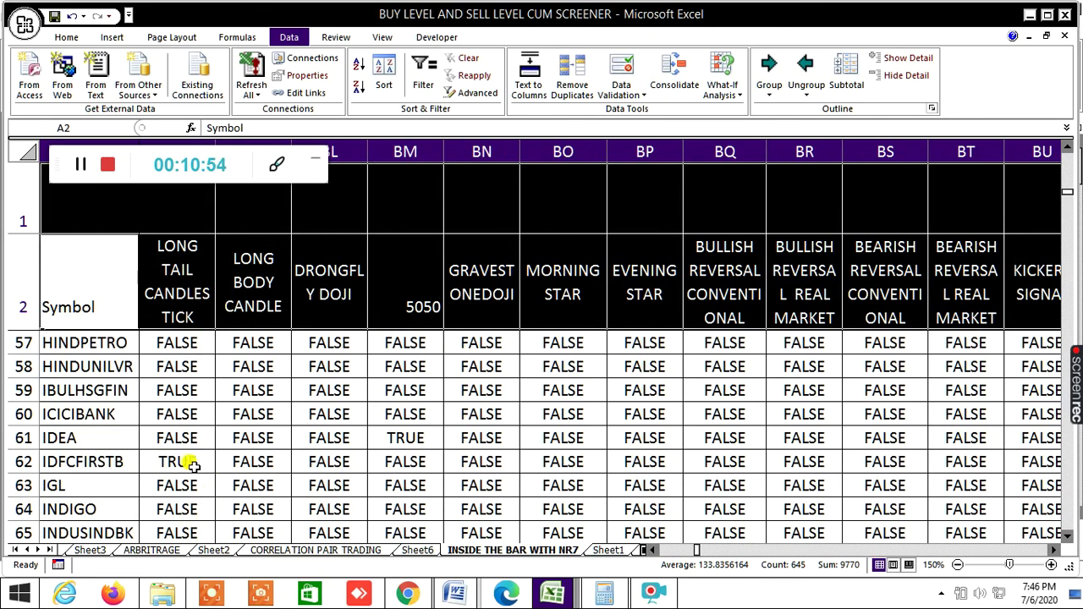
{"action": "scroll", "coordinate": [256, 484], "scroll_direction": "down", "scroll_amount": 3}
{"action": "scroll", "coordinate": [493, 500], "scroll_direction": "up", "scroll_amount": 20}
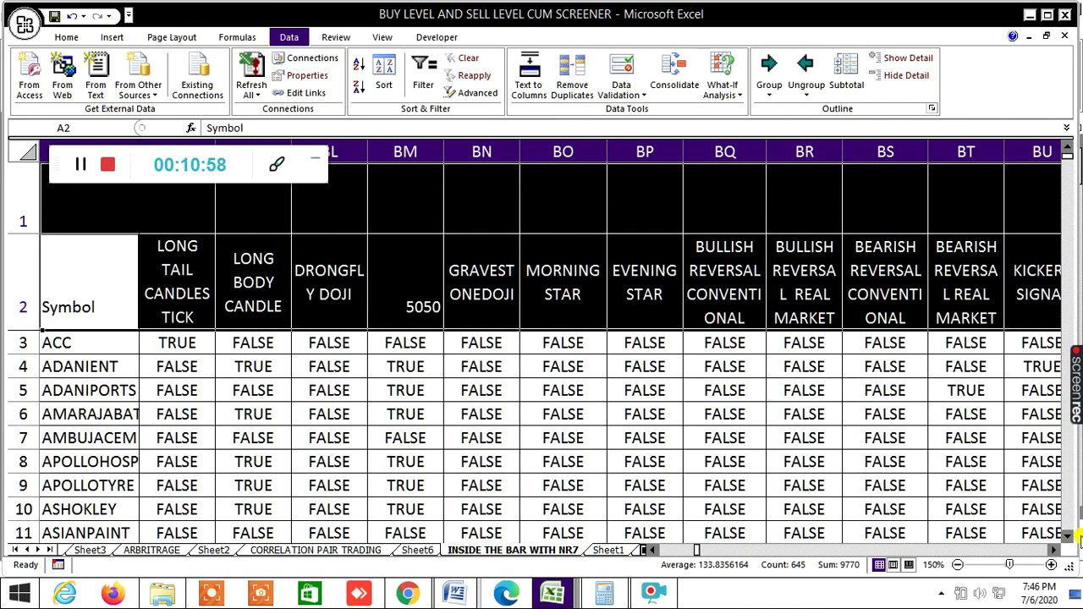
Scan the gravestone doji, morning and evening star, reversal, kickers signal and harami columns BN to BX down the stock list.
{"action": "left_click_drag", "start_coordinate": [1053, 551], "coordinate": [1055, 552]}
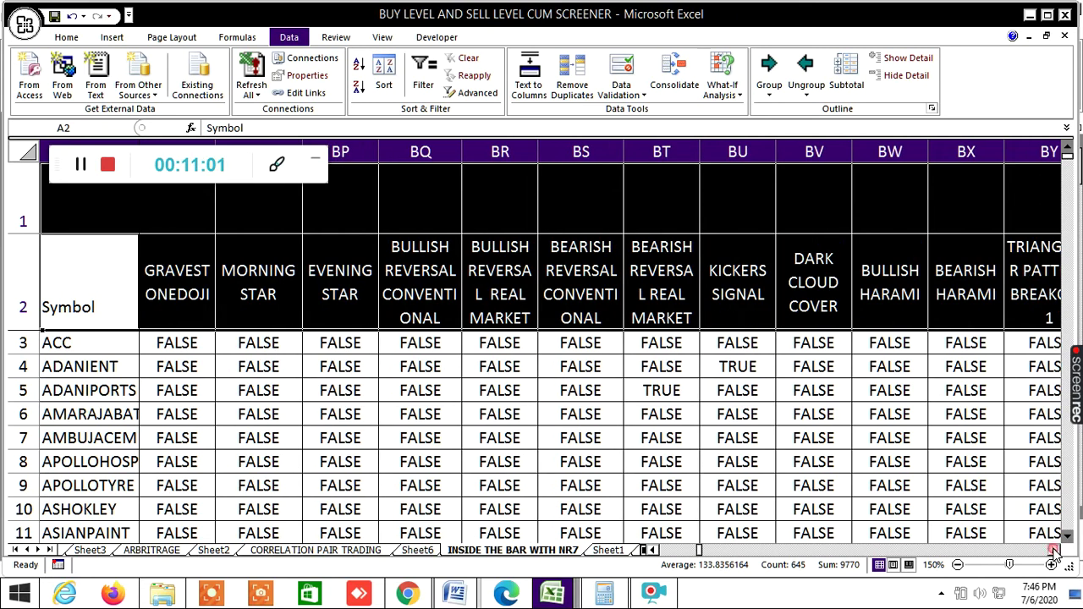
{"action": "scroll", "coordinate": [455, 490], "scroll_direction": "down", "scroll_amount": 10}
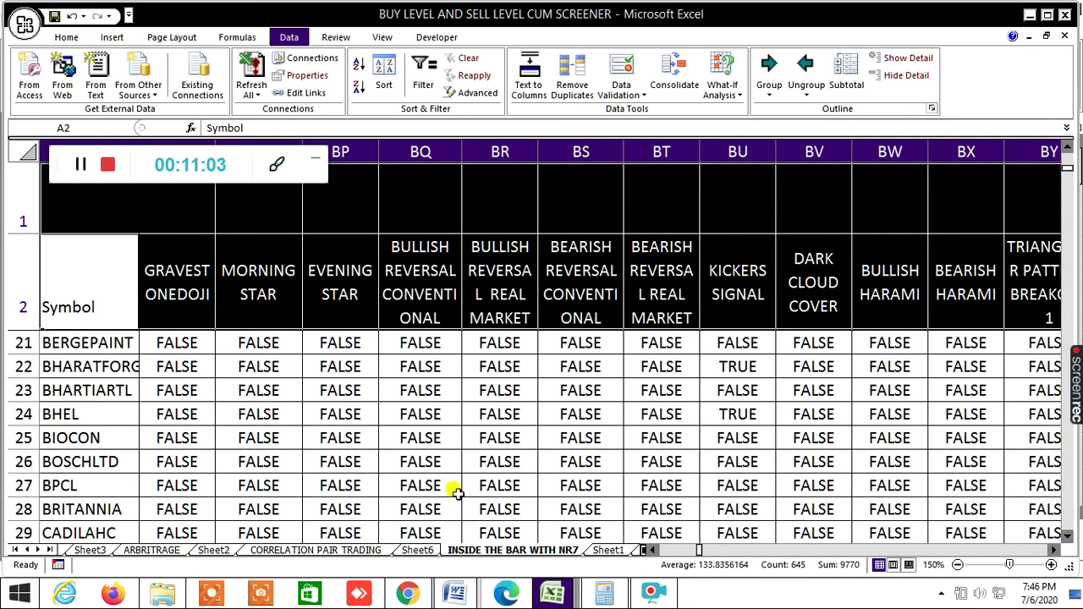
{"action": "scroll", "coordinate": [455, 491], "scroll_direction": "down", "scroll_amount": 17}
{"action": "scroll", "coordinate": [455, 491], "scroll_direction": "up", "scroll_amount": 2}
{"action": "scroll", "coordinate": [455, 491], "scroll_direction": "up", "scroll_amount": 20}
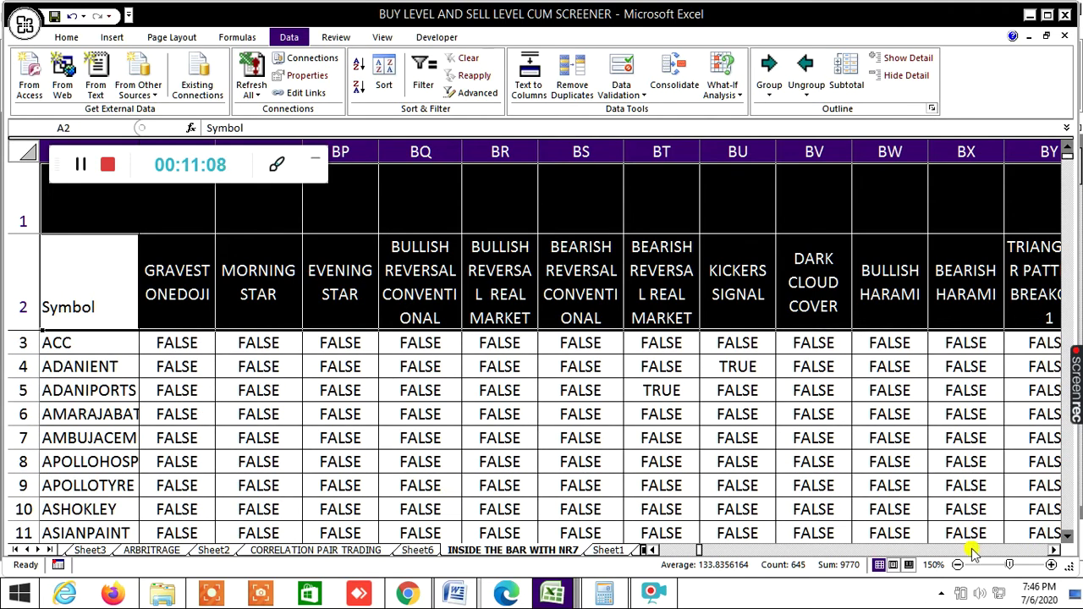
Scan the dark cloud cover and harami columns BV to BX down the stock list and select GLENMARK's bearish harami signal.
{"action": "left_click", "coordinate": [1053, 550]}
{"action": "left_click", "coordinate": [1053, 550]}
{"action": "left_click", "coordinate": [1053, 550]}
{"action": "left_click", "coordinate": [1053, 550]}
{"action": "left_click", "coordinate": [1053, 549]}
{"action": "left_click", "coordinate": [1053, 550]}
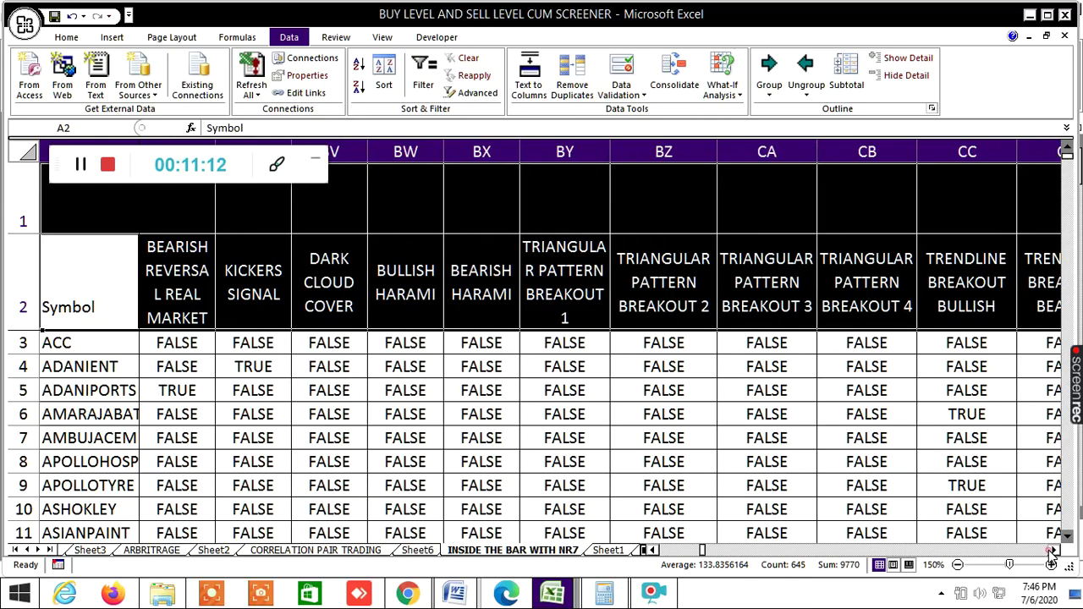
{"action": "left_click", "coordinate": [1053, 550]}
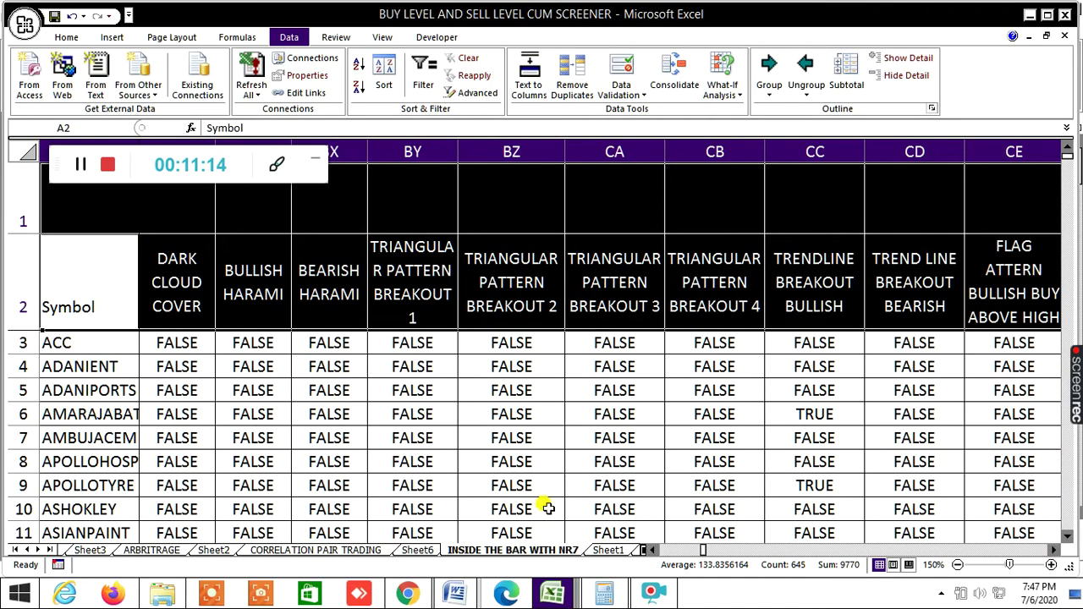
{"action": "scroll", "coordinate": [246, 440], "scroll_direction": "down", "scroll_amount": 7}
{"action": "scroll", "coordinate": [305, 444], "scroll_direction": "down", "scroll_amount": 6}
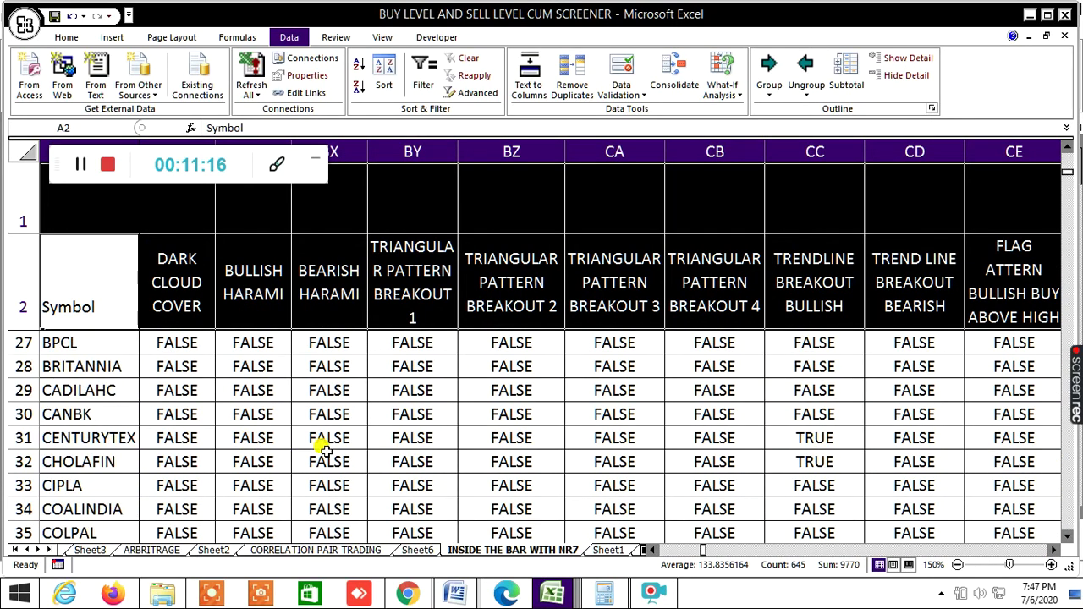
{"action": "left_click", "coordinate": [337, 468]}
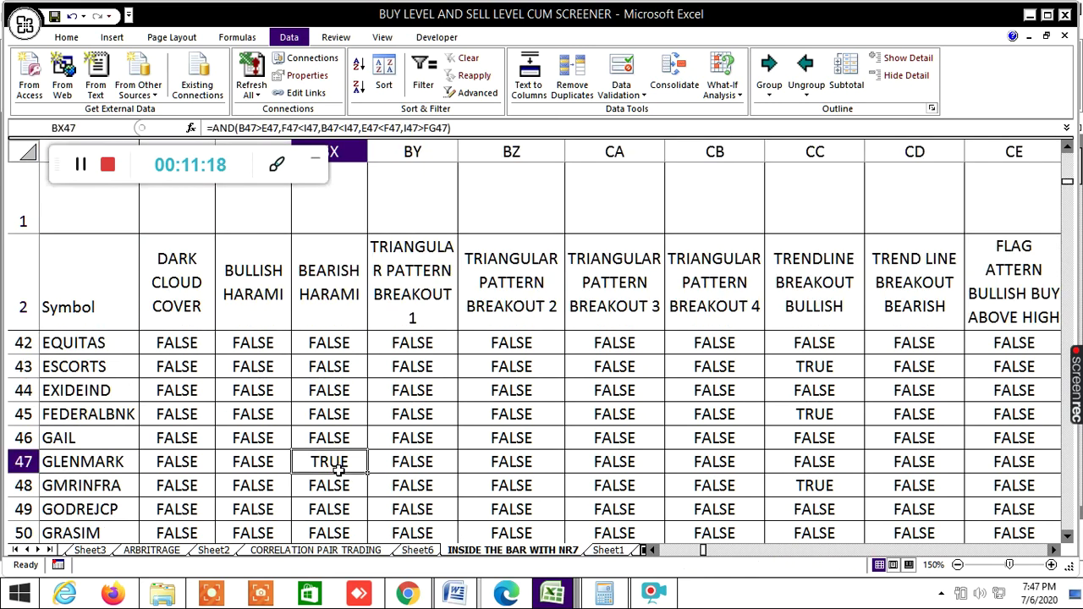
Examine the dark cloud cover condition for HDFC in column BV and the bearish harami condition for LICHSGFIN in column BX.
{"action": "scroll", "coordinate": [321, 464], "scroll_direction": "down", "scroll_amount": 2}
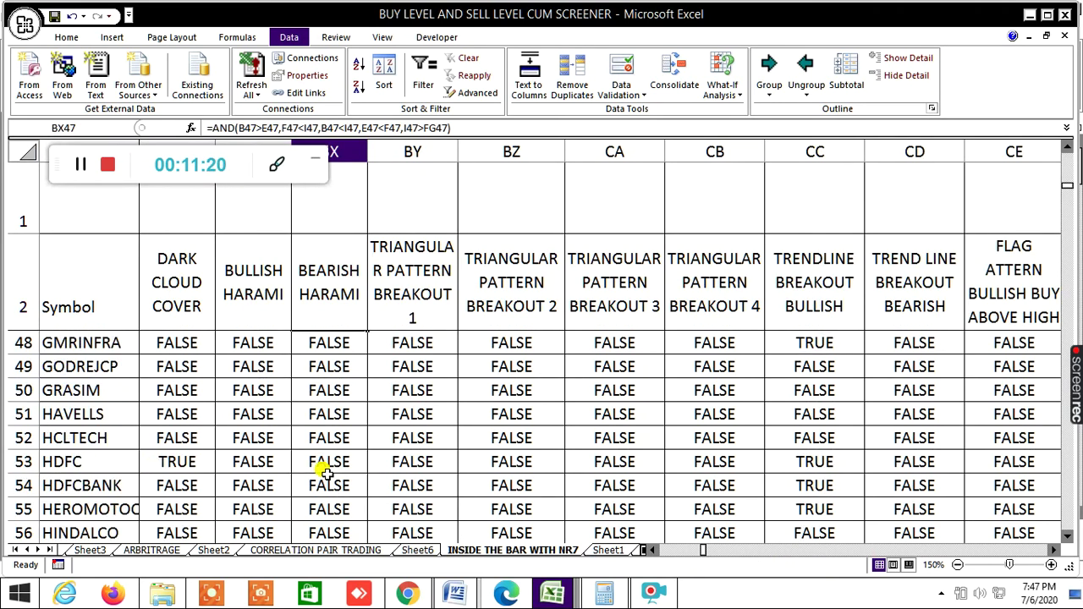
{"action": "left_click", "coordinate": [195, 468]}
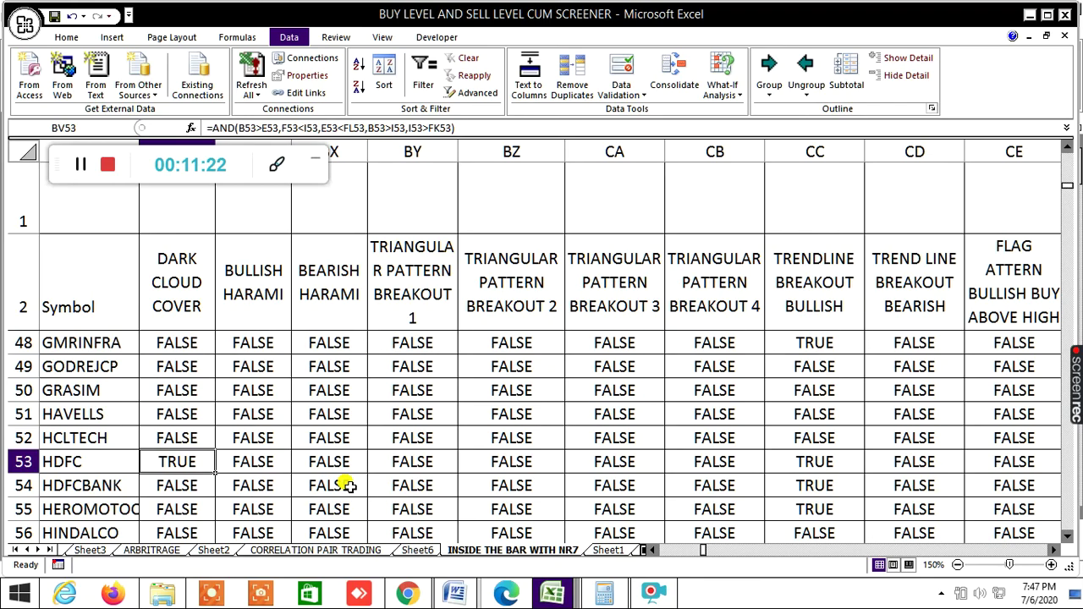
{"action": "scroll", "coordinate": [347, 483], "scroll_direction": "down", "scroll_amount": 4}
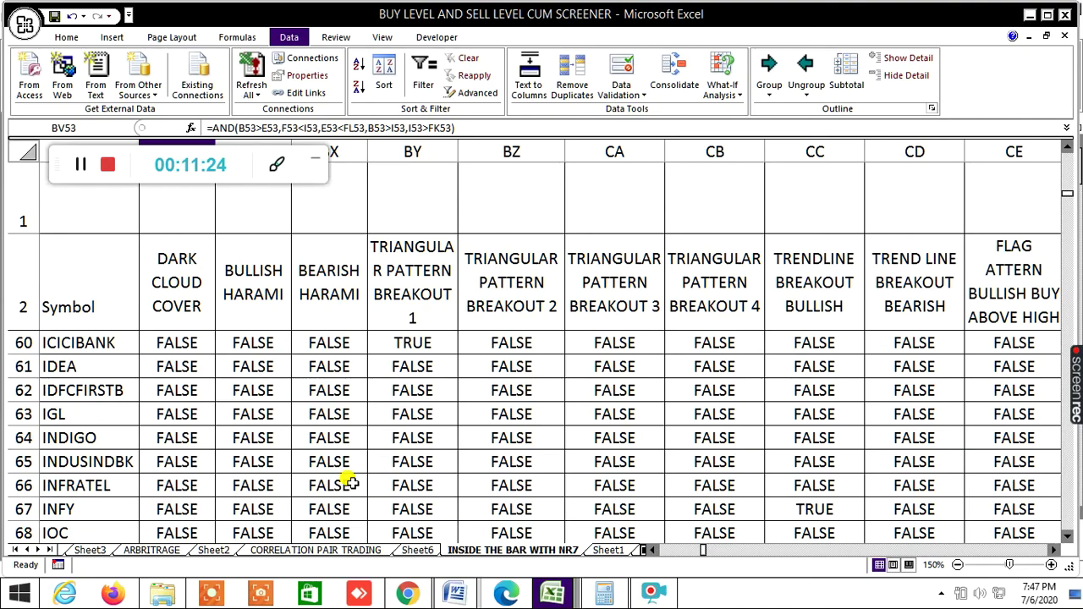
{"action": "scroll", "coordinate": [346, 483], "scroll_direction": "down", "scroll_amount": 3}
{"action": "left_click", "coordinate": [344, 512]}
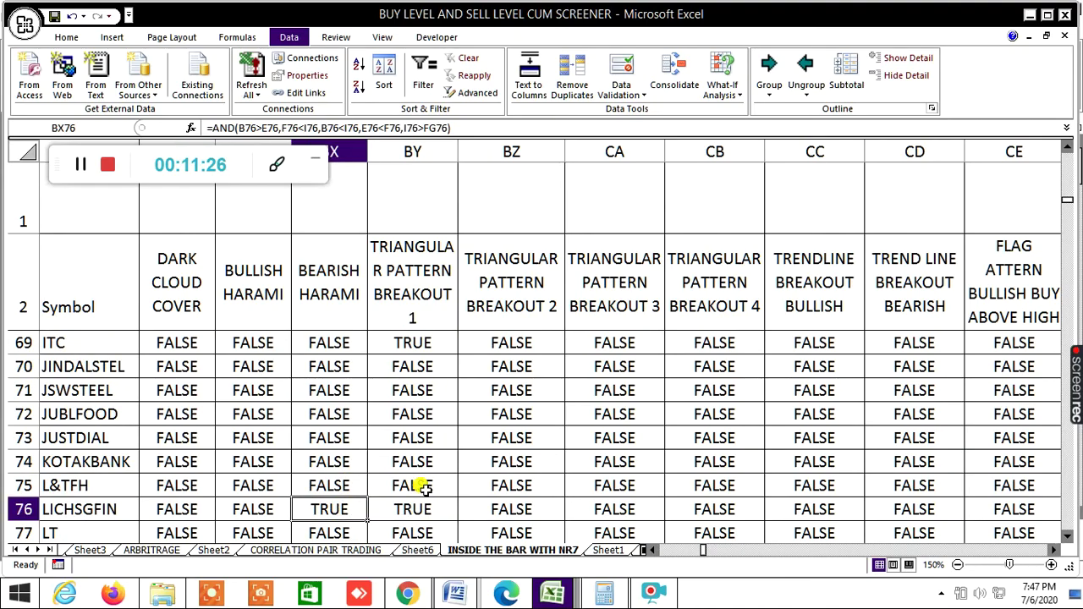
{"action": "scroll", "coordinate": [423, 484], "scroll_direction": "down", "scroll_amount": 2}
{"action": "scroll", "coordinate": [595, 493], "scroll_direction": "up", "scroll_amount": 12}
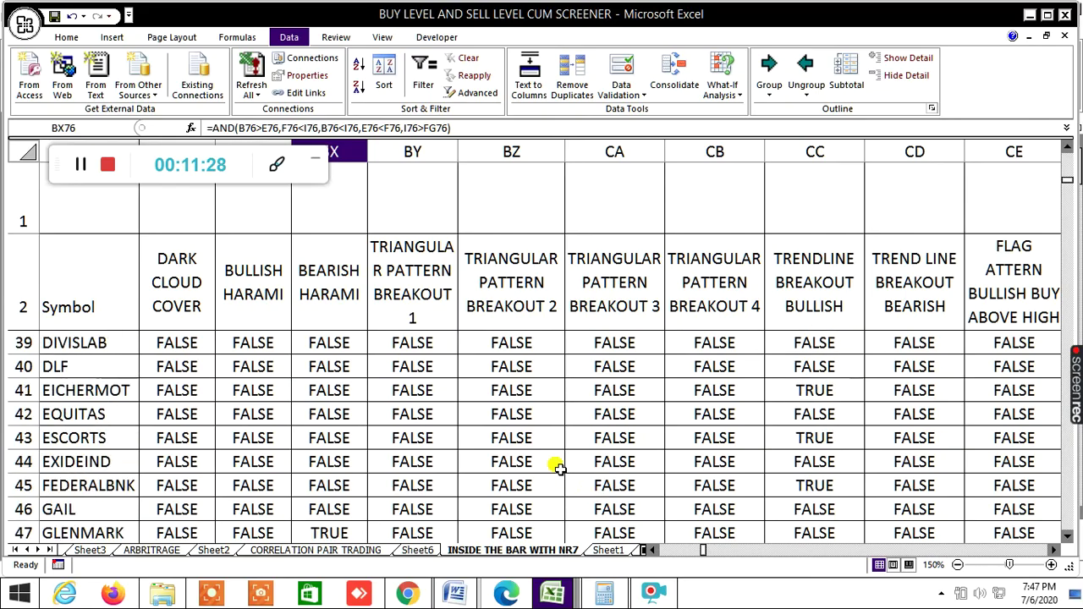
{"action": "scroll", "coordinate": [558, 467], "scroll_direction": "up", "scroll_amount": 12}
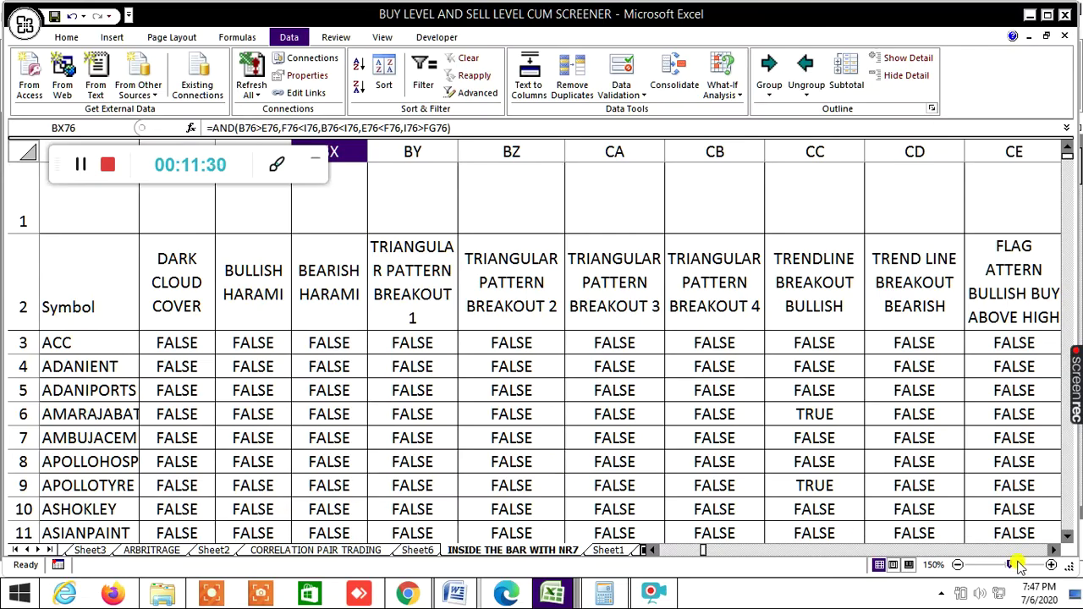
Examine the triangular pattern breakout 1 conditions for AXISBANK, ICICIBANK and RAMCOCEM in column BY.
{"action": "left_click", "coordinate": [1054, 551]}
{"action": "left_click", "coordinate": [1054, 550]}
{"action": "left_click", "coordinate": [1053, 551]}
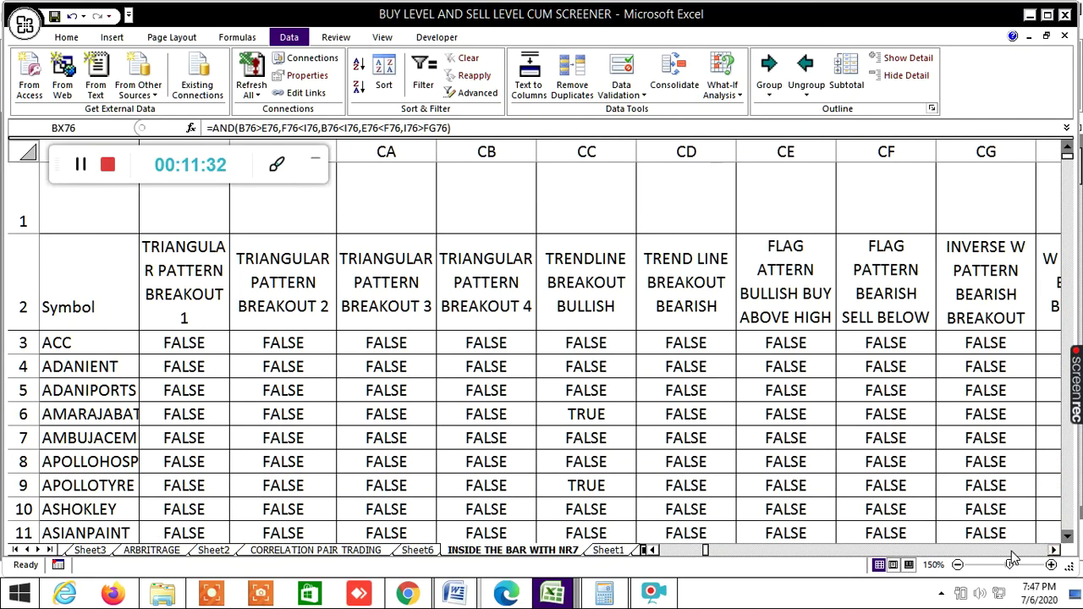
{"action": "scroll", "coordinate": [355, 491], "scroll_direction": "down", "scroll_amount": 2}
{"action": "left_click", "coordinate": [171, 453]}
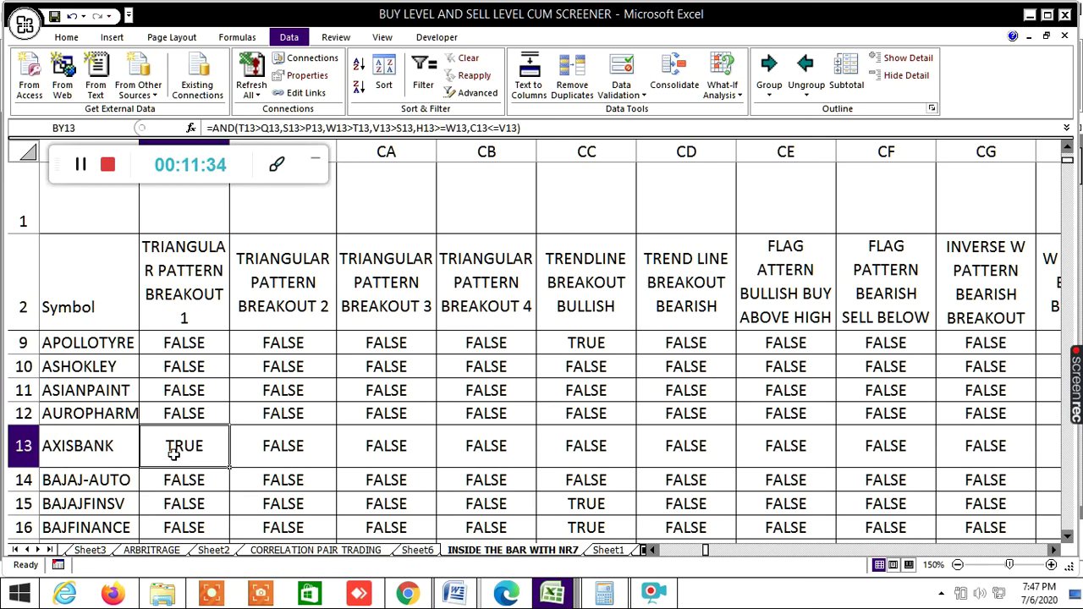
{"action": "scroll", "coordinate": [380, 471], "scroll_direction": "down", "scroll_amount": 4}
{"action": "scroll", "coordinate": [368, 478], "scroll_direction": "down", "scroll_amount": 13}
{"action": "scroll", "coordinate": [368, 478], "scroll_direction": "up", "scroll_amount": 2}
{"action": "left_click", "coordinate": [176, 487]}
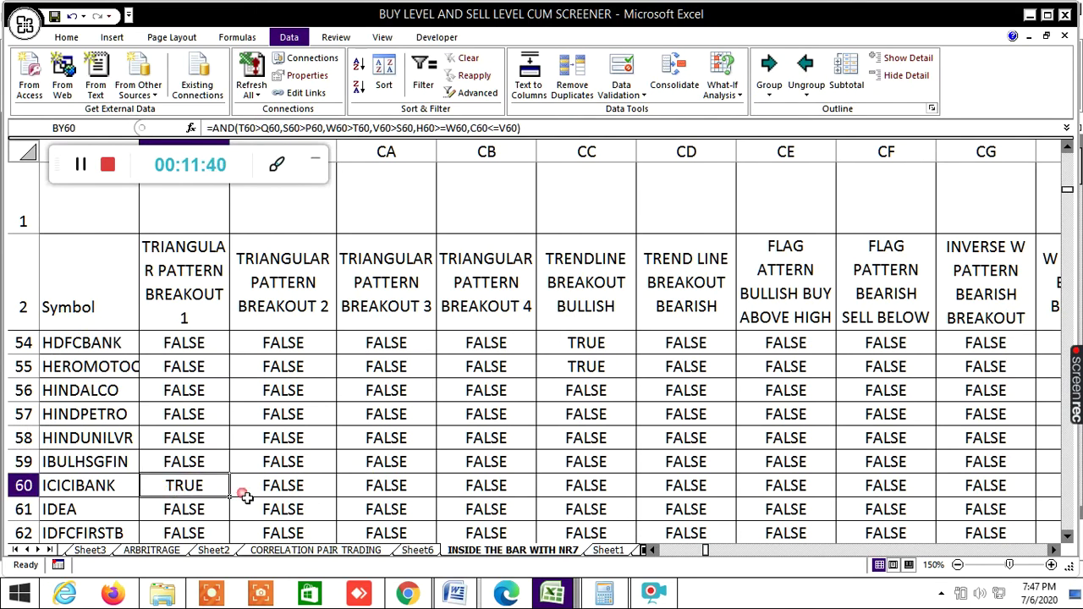
{"action": "scroll", "coordinate": [288, 495], "scroll_direction": "down", "scroll_amount": 8}
{"action": "scroll", "coordinate": [292, 495], "scroll_direction": "down", "scroll_amount": 9}
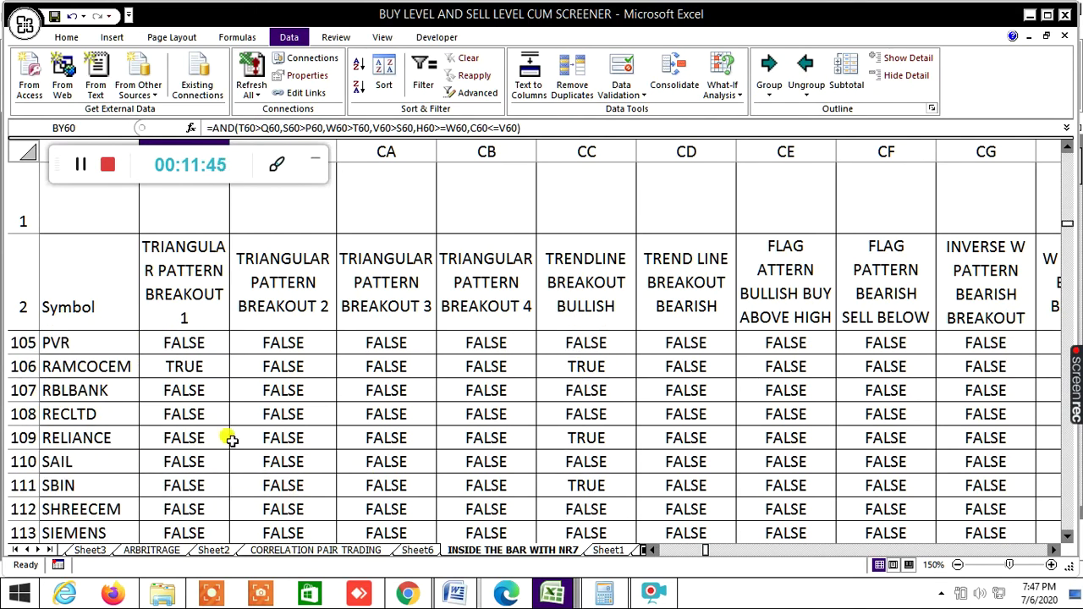
{"action": "left_click", "coordinate": [188, 370]}
{"action": "scroll", "coordinate": [516, 490], "scroll_direction": "up", "scroll_amount": 7}
{"action": "scroll", "coordinate": [534, 491], "scroll_direction": "up", "scroll_amount": 20}
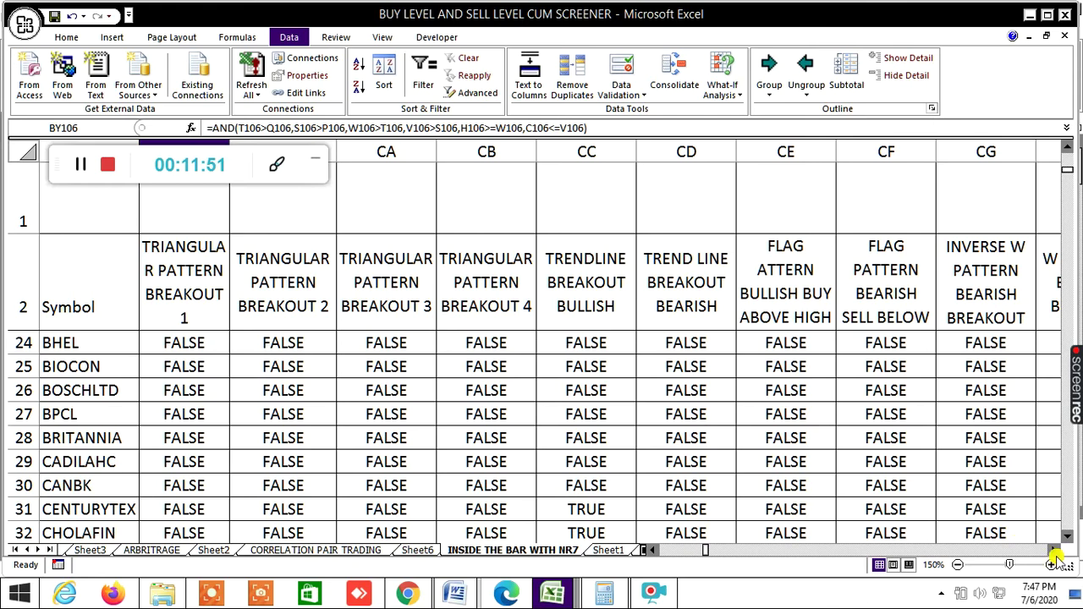
Scan the flag, W pattern, double top and bottom, and head and shoulder columns CE to CL down the stock list.
{"action": "left_click", "coordinate": [1055, 550]}
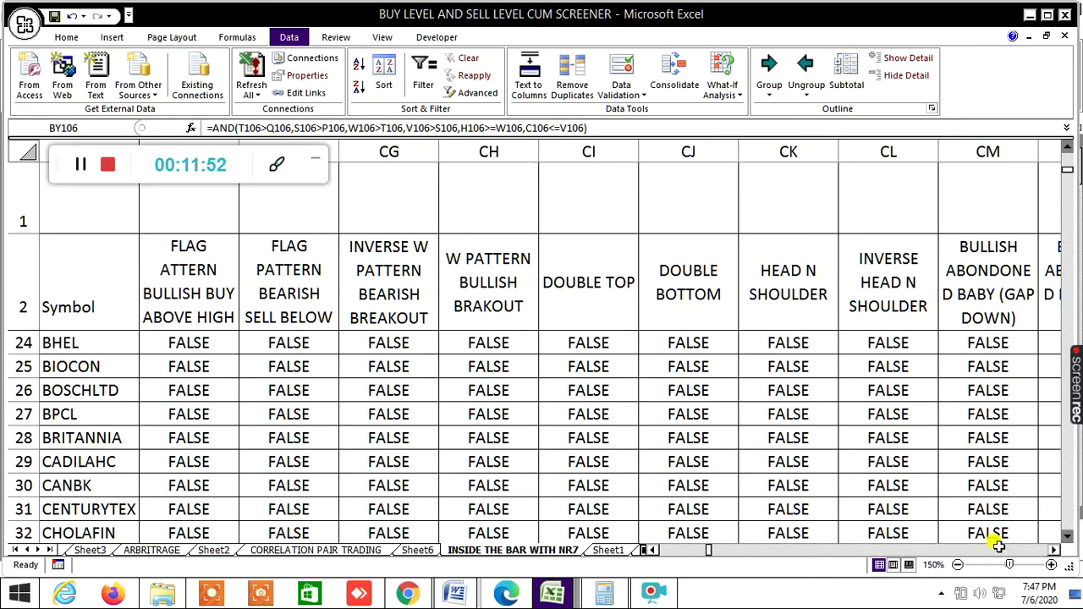
{"action": "scroll", "coordinate": [487, 463], "scroll_direction": "up", "scroll_amount": 7}
{"action": "scroll", "coordinate": [488, 463], "scroll_direction": "down", "scroll_amount": 20}
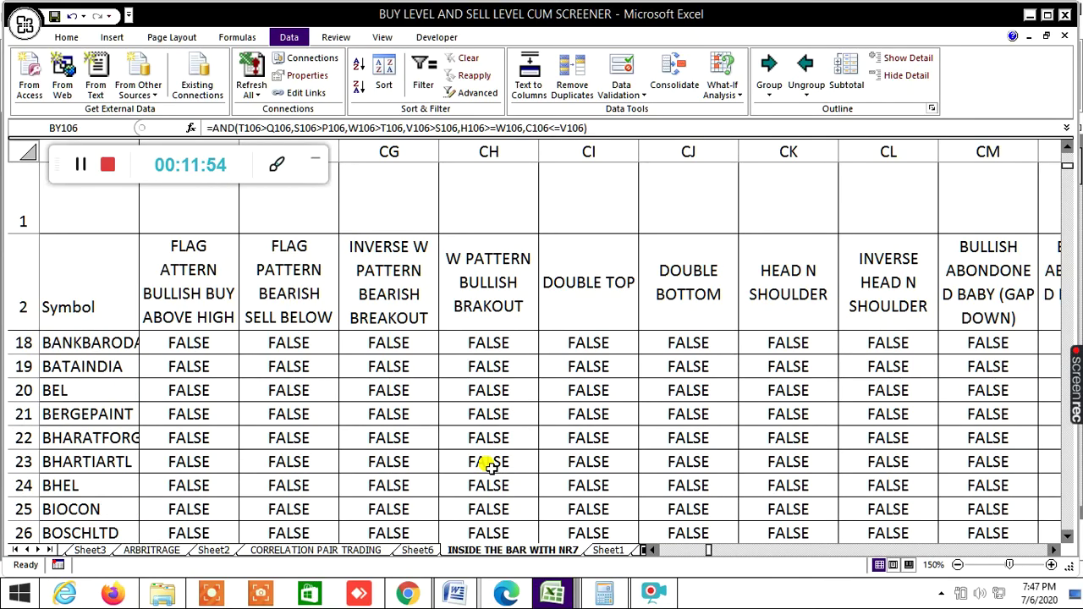
{"action": "scroll", "coordinate": [489, 465], "scroll_direction": "down", "scroll_amount": 20}
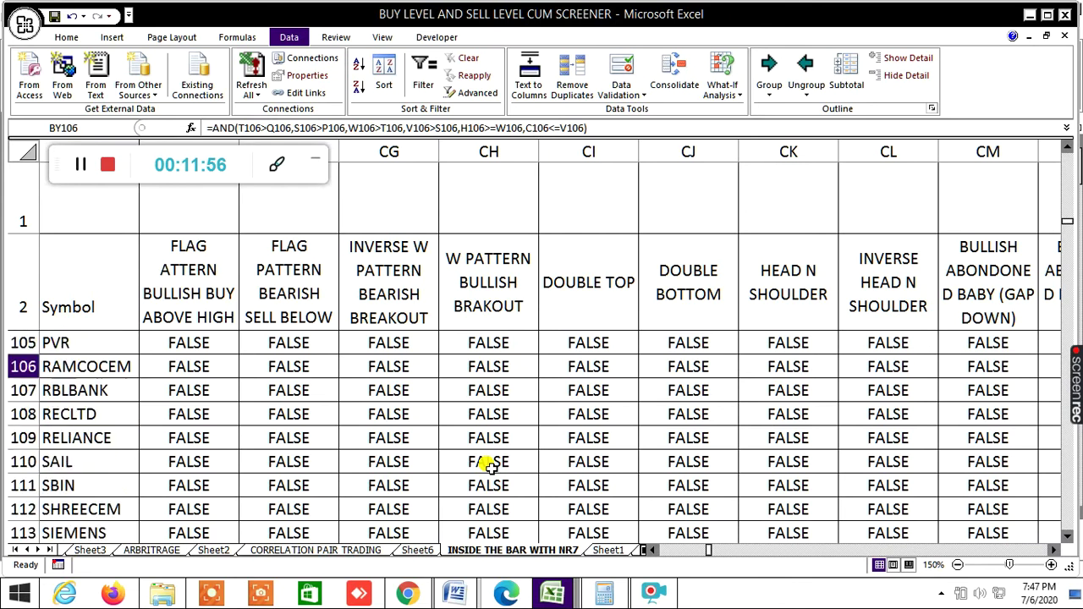
{"action": "scroll", "coordinate": [489, 467], "scroll_direction": "up", "scroll_amount": 20}
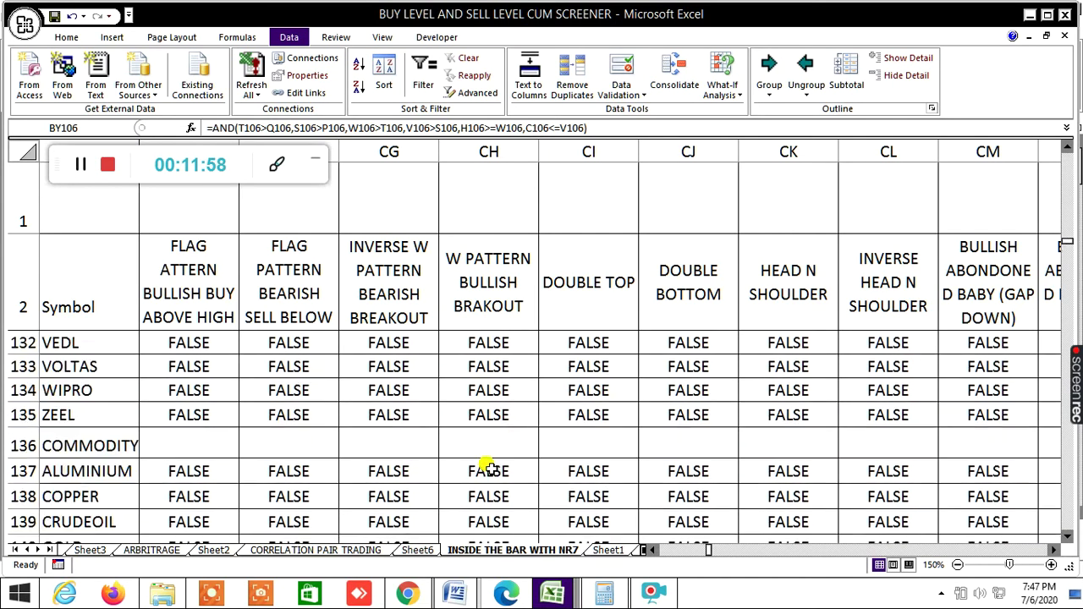
{"action": "scroll", "coordinate": [588, 450], "scroll_direction": "up", "scroll_amount": 15}
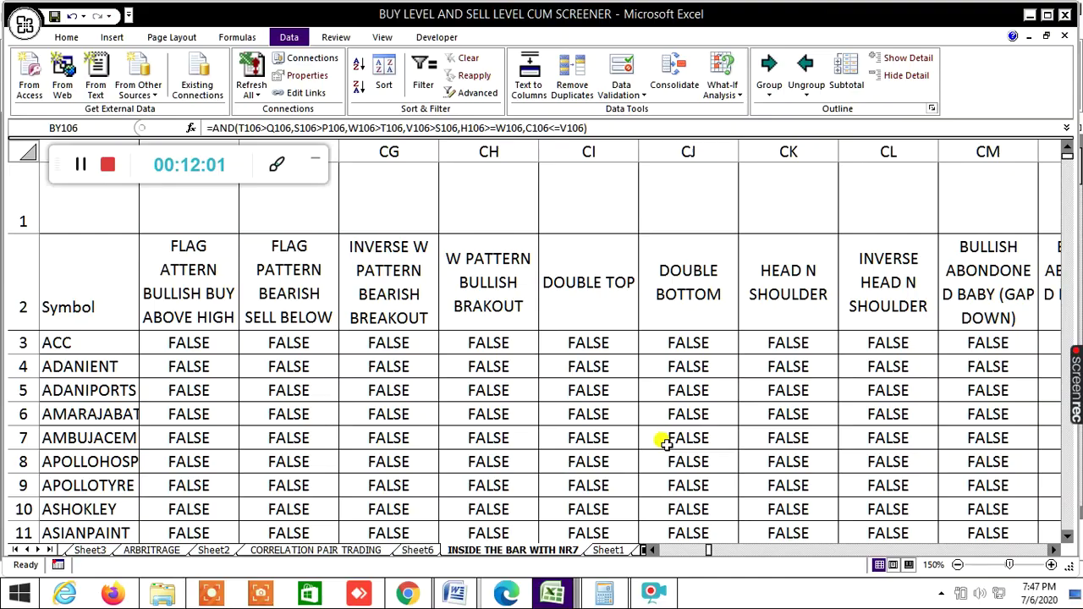
Review the abandoned baby, butterfly, cup and handle, and piercing pattern columns CM to CR for the first stocks.
{"action": "left_click", "coordinate": [1053, 550]}
{"action": "left_click", "coordinate": [1053, 550]}
{"action": "left_click", "coordinate": [1053, 550]}
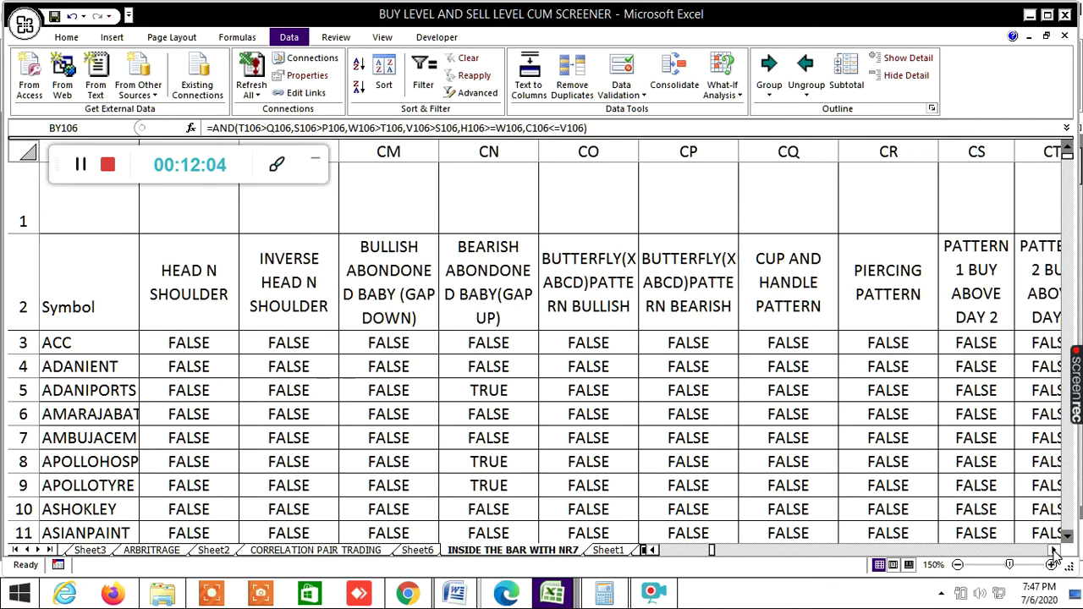
{"action": "left_click", "coordinate": [1053, 550]}
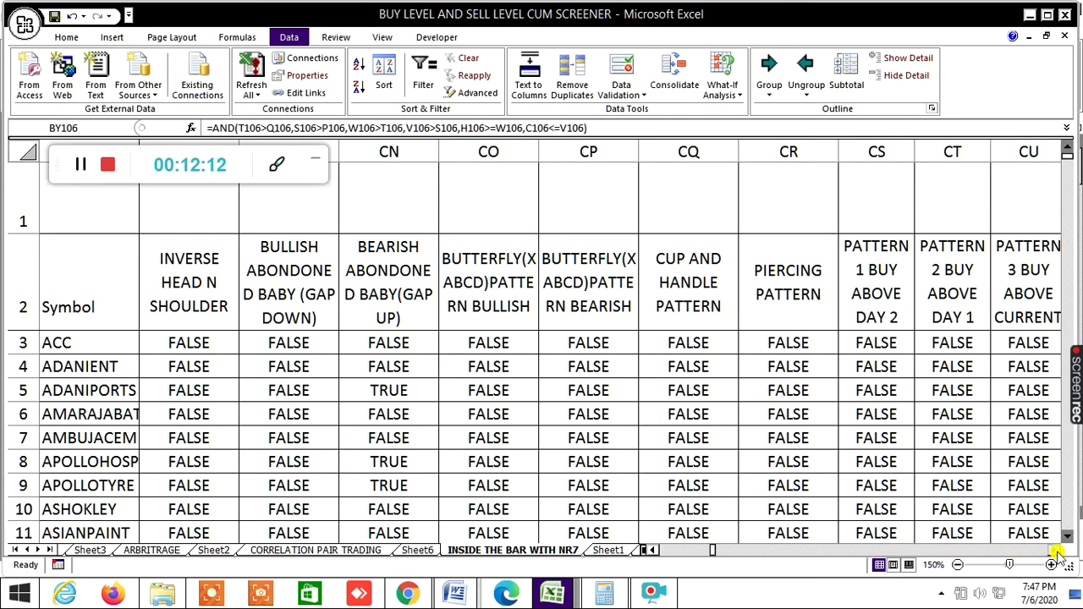
Scan the pattern 1 to 7 columns CS to CY and the volatility and delivery percentage columns down the stock list.
{"action": "left_click", "coordinate": [1056, 550]}
{"action": "left_click", "coordinate": [1056, 550]}
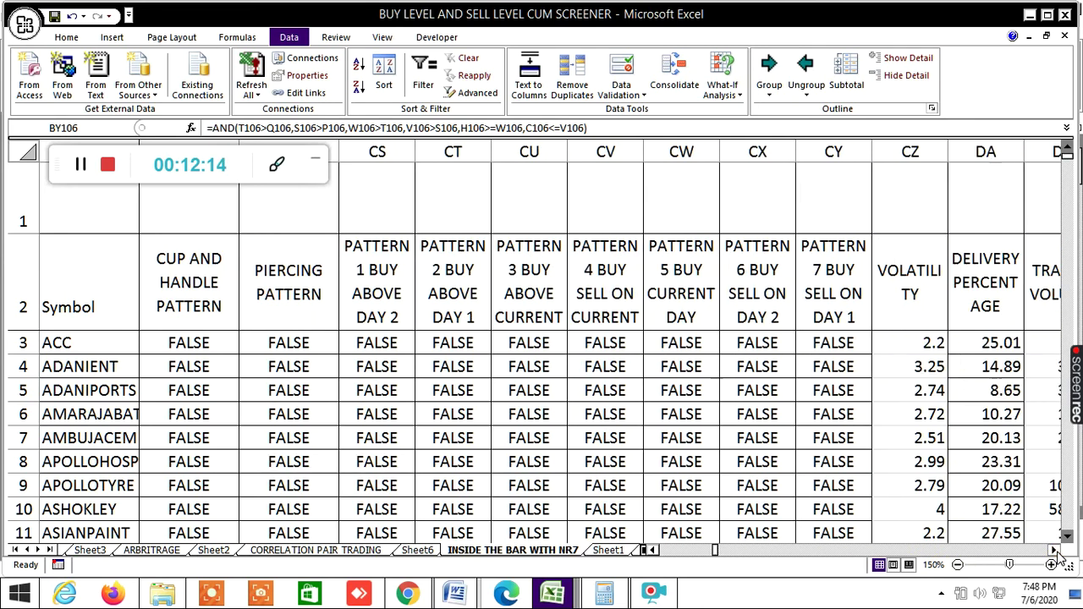
{"action": "scroll", "coordinate": [535, 450], "scroll_direction": "down", "scroll_amount": 20}
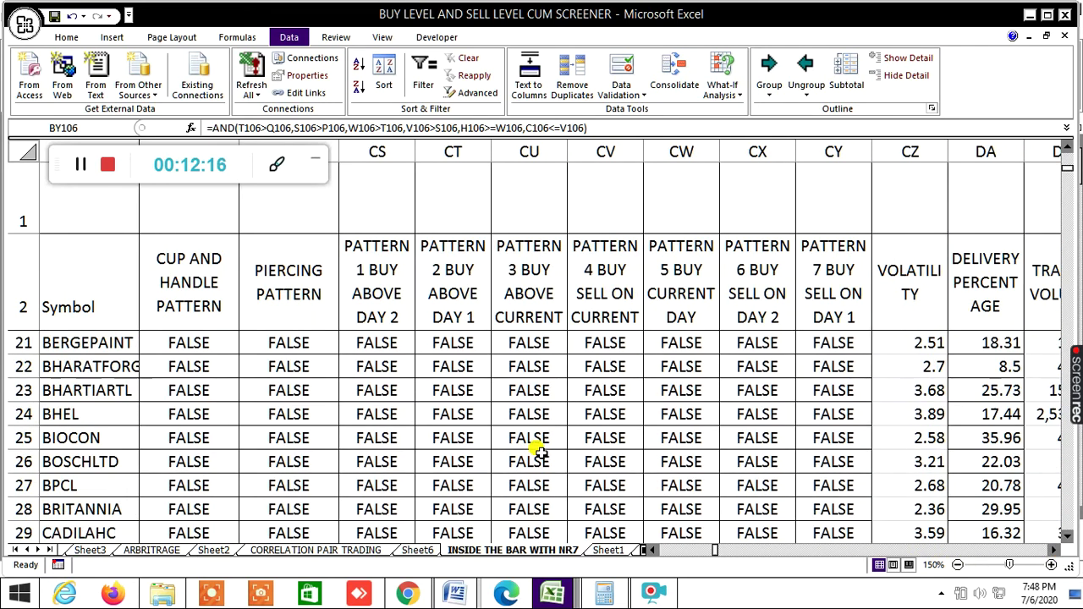
{"action": "scroll", "coordinate": [534, 451], "scroll_direction": "down", "scroll_amount": 20}
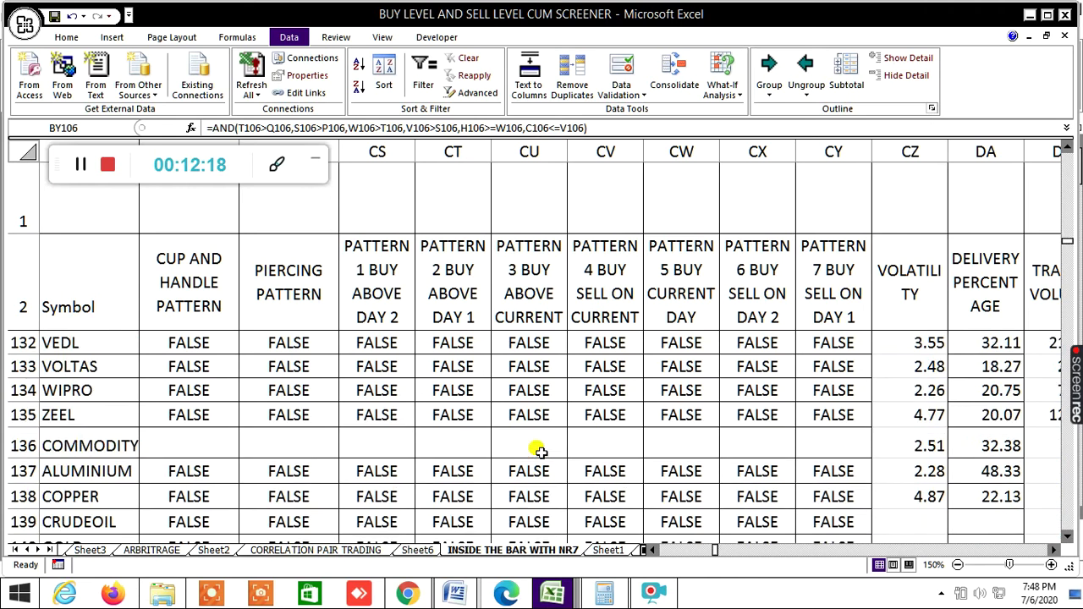
{"action": "scroll", "coordinate": [541, 450], "scroll_direction": "up", "scroll_amount": 5}
{"action": "scroll", "coordinate": [575, 457], "scroll_direction": "up", "scroll_amount": 20}
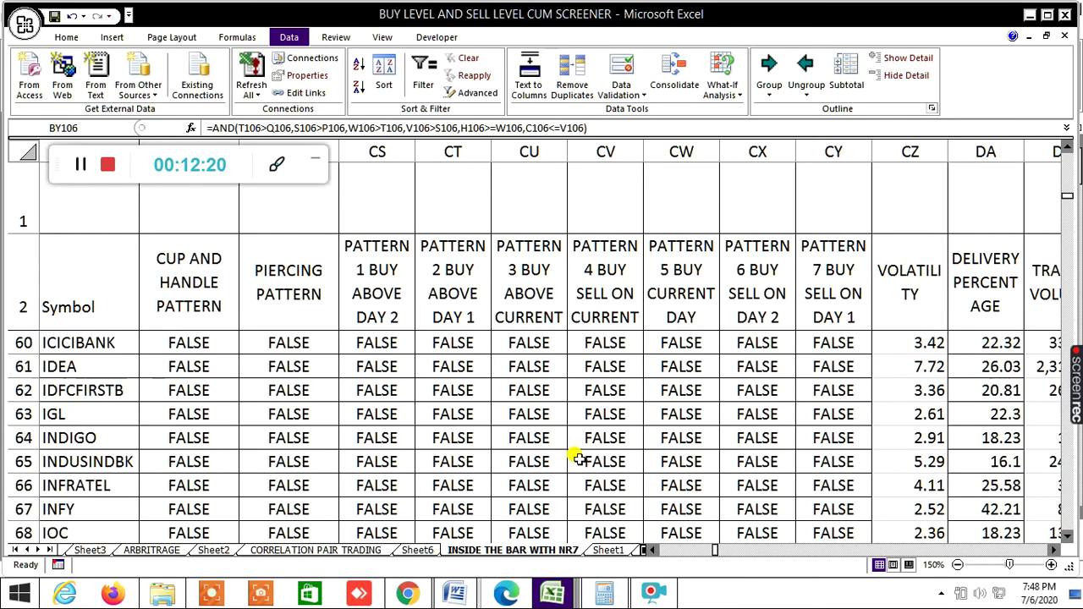
{"action": "scroll", "coordinate": [562, 436], "scroll_direction": "up", "scroll_amount": 5}
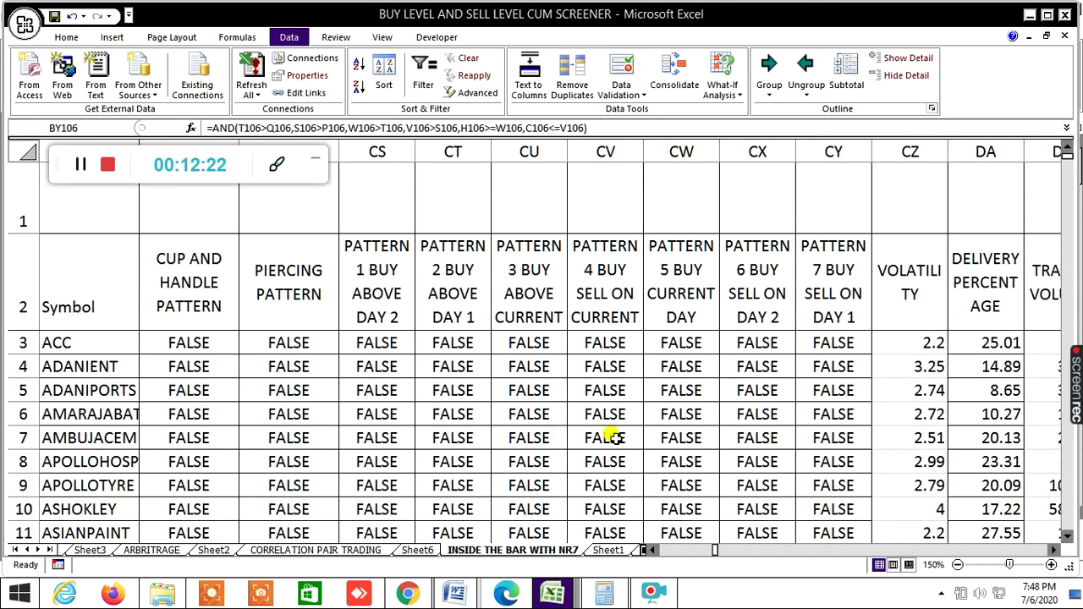